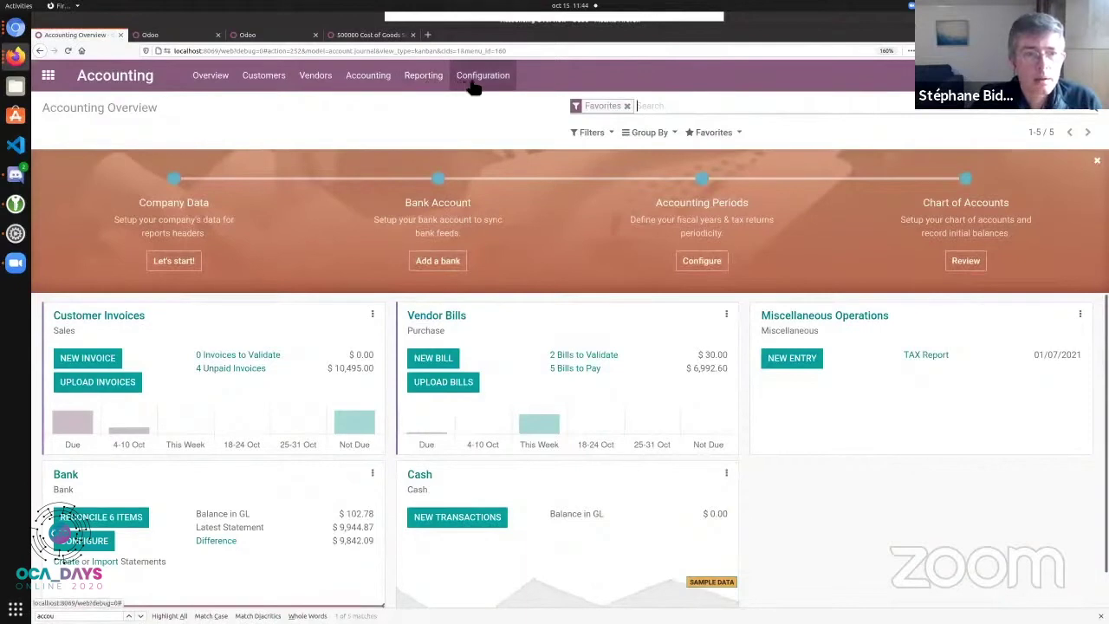
Step: Open the P&L MIS report template and examine the definition of its Operating Income KPI
click(472, 85)
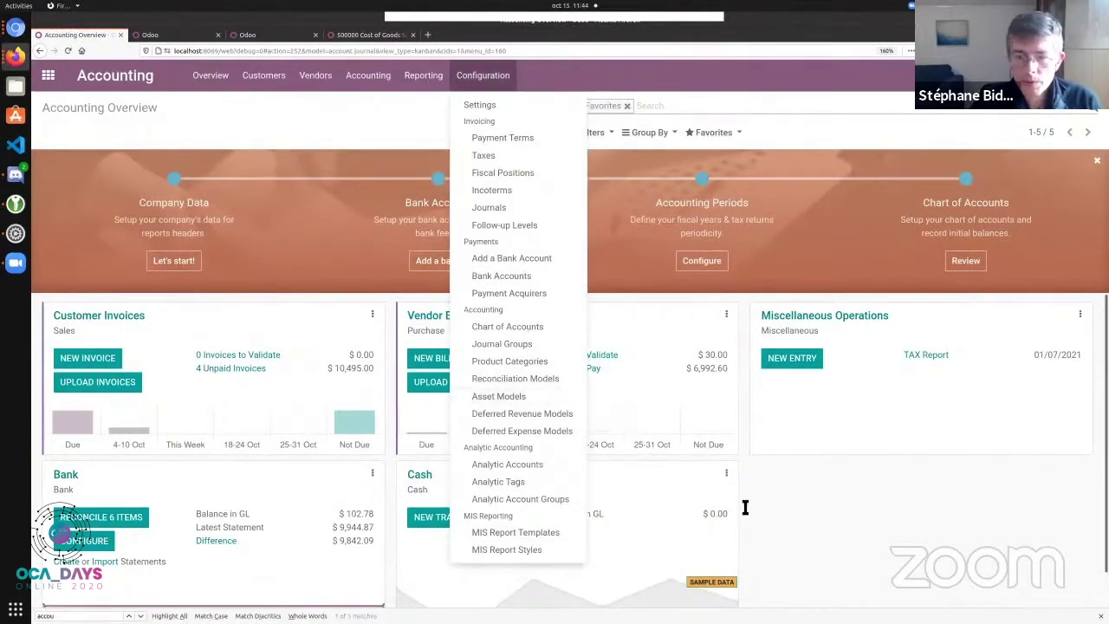
click(551, 534)
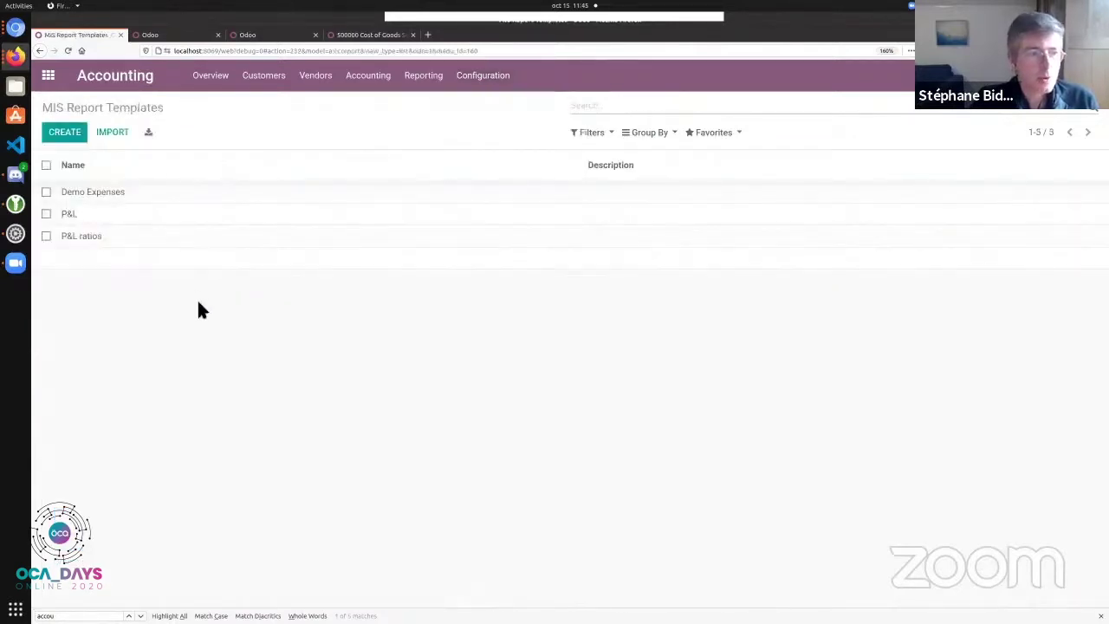
click(211, 220)
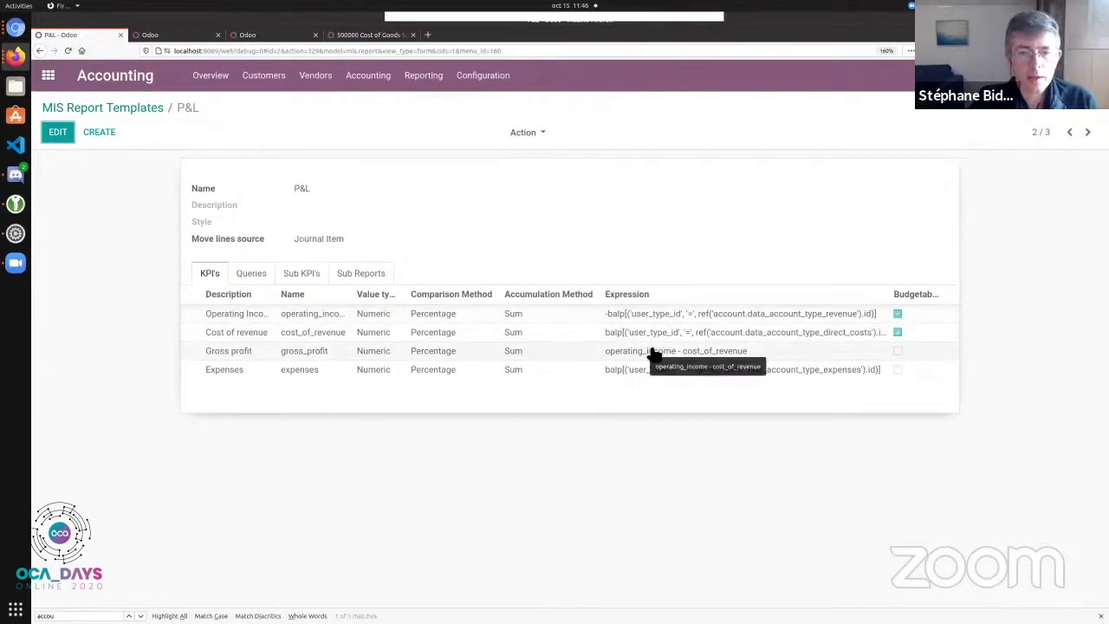
click(446, 317)
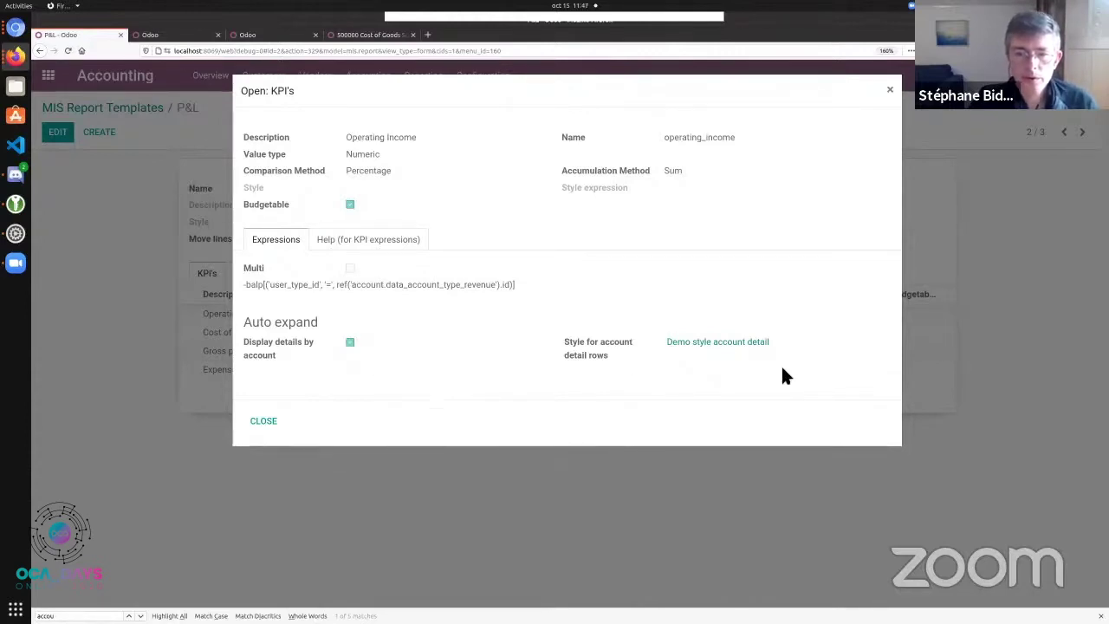
key(Escape)
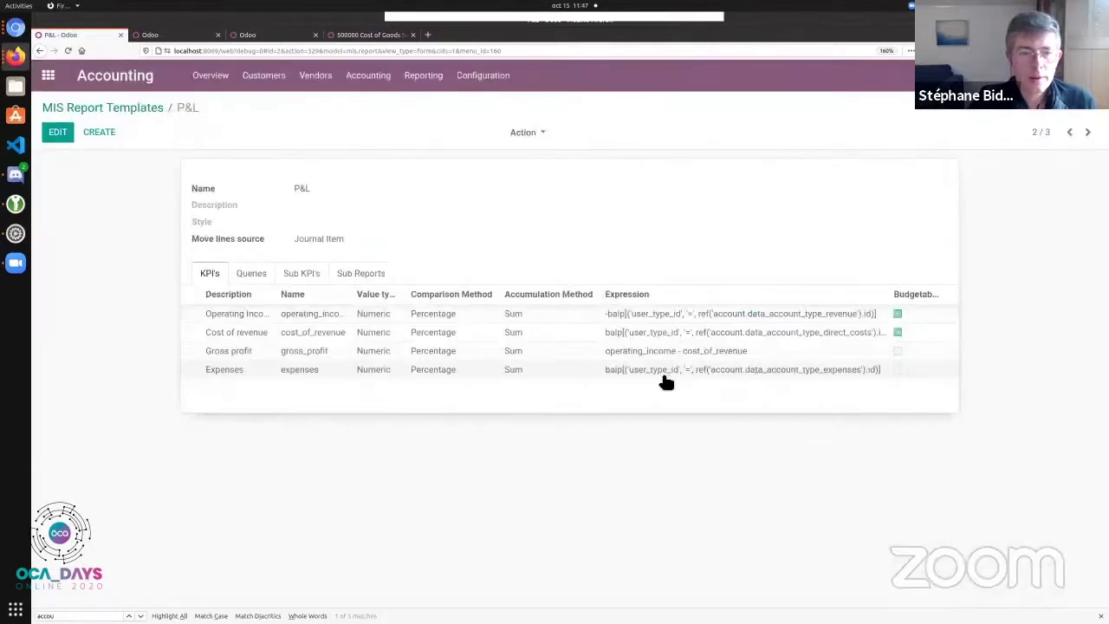
Step: Examine the Gross profit KPI and its linked Demo style total, and return to the list of MIS report templates
click(447, 350)
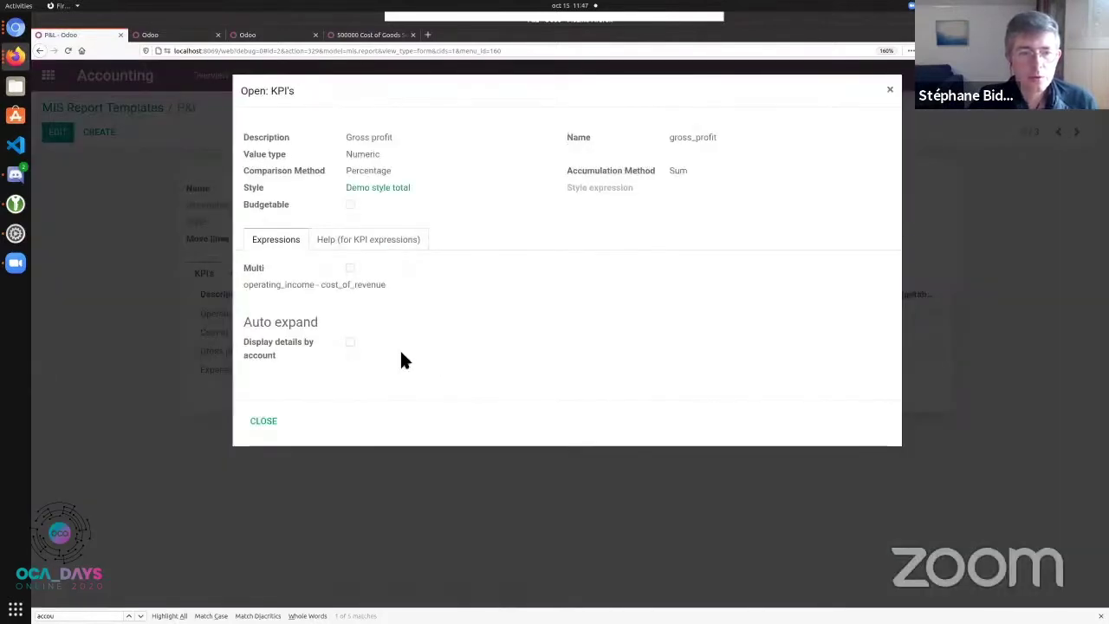
click(397, 192)
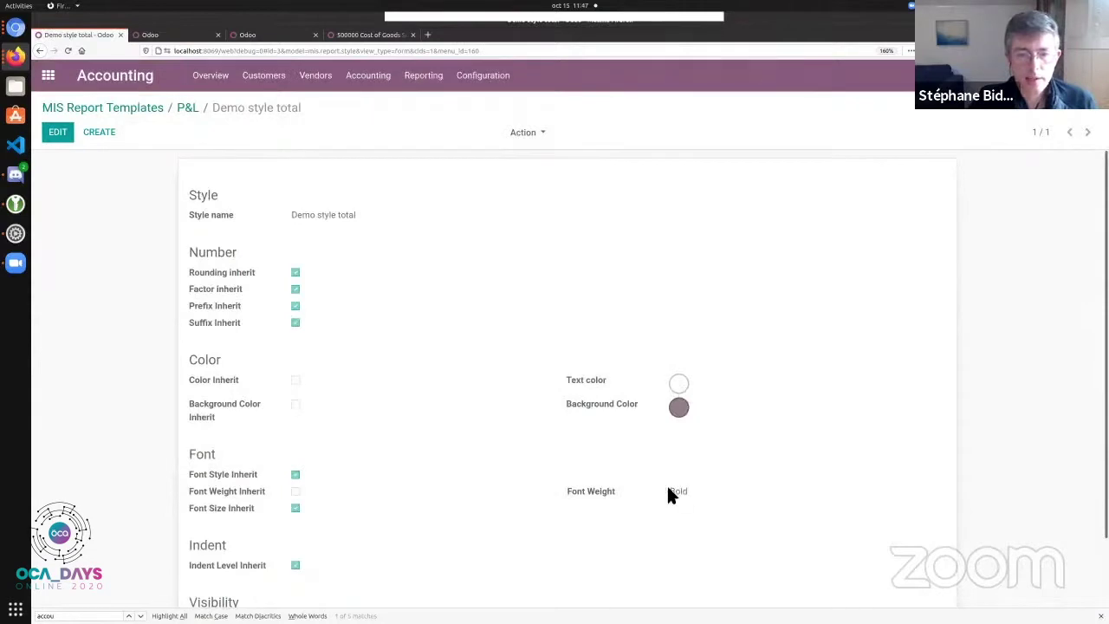
click(701, 495)
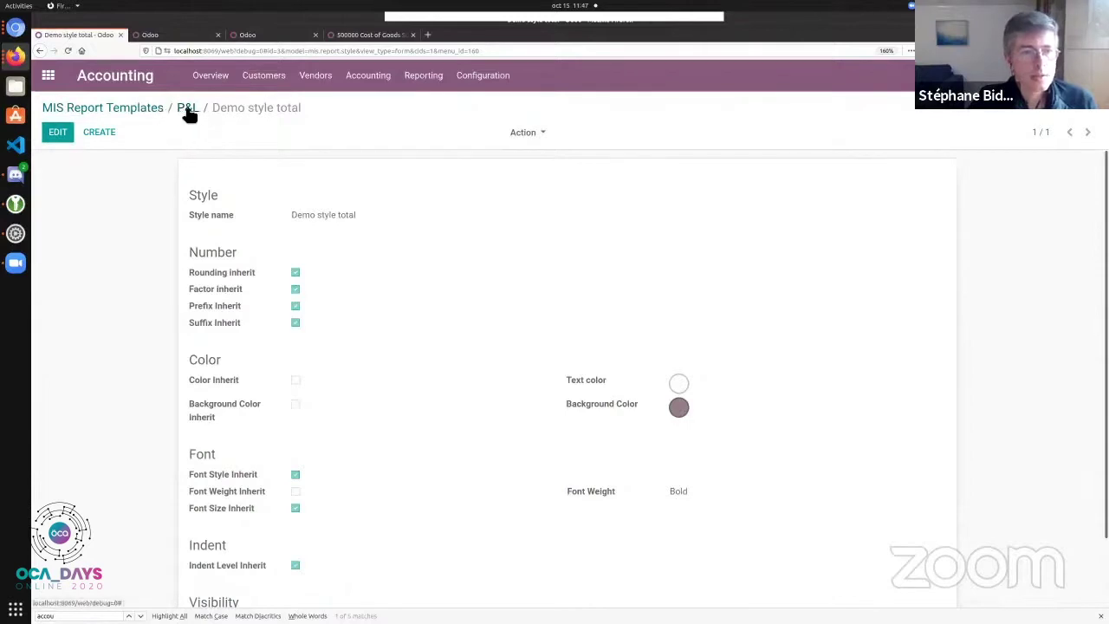
click(147, 114)
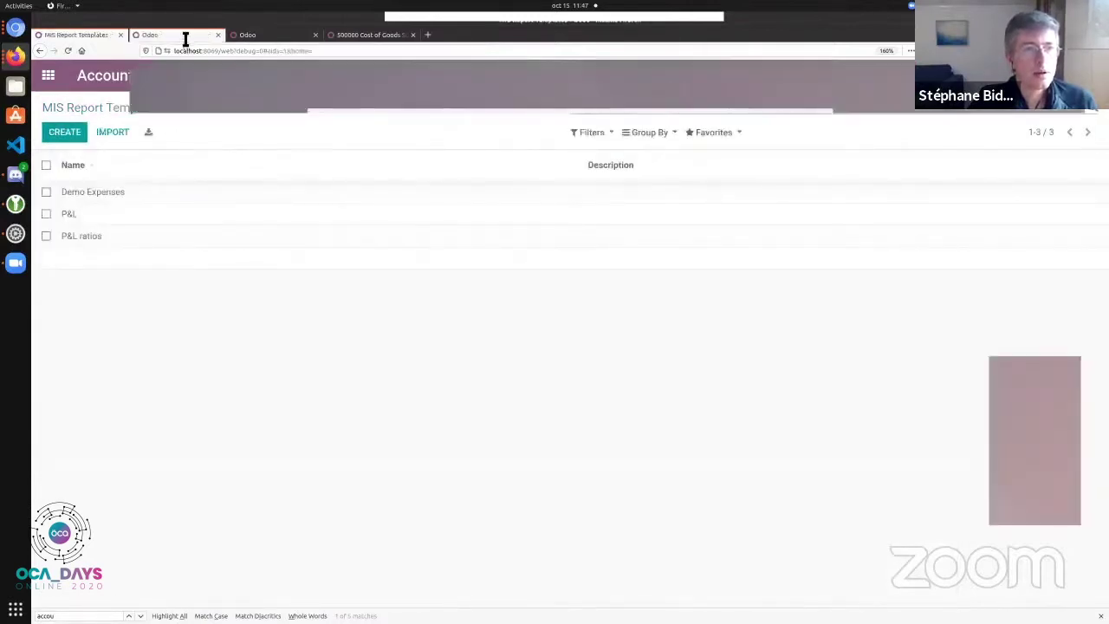
Step: Open Accounting in the second browser tab and start a new record in MIS Reports
click(185, 37)
click(609, 230)
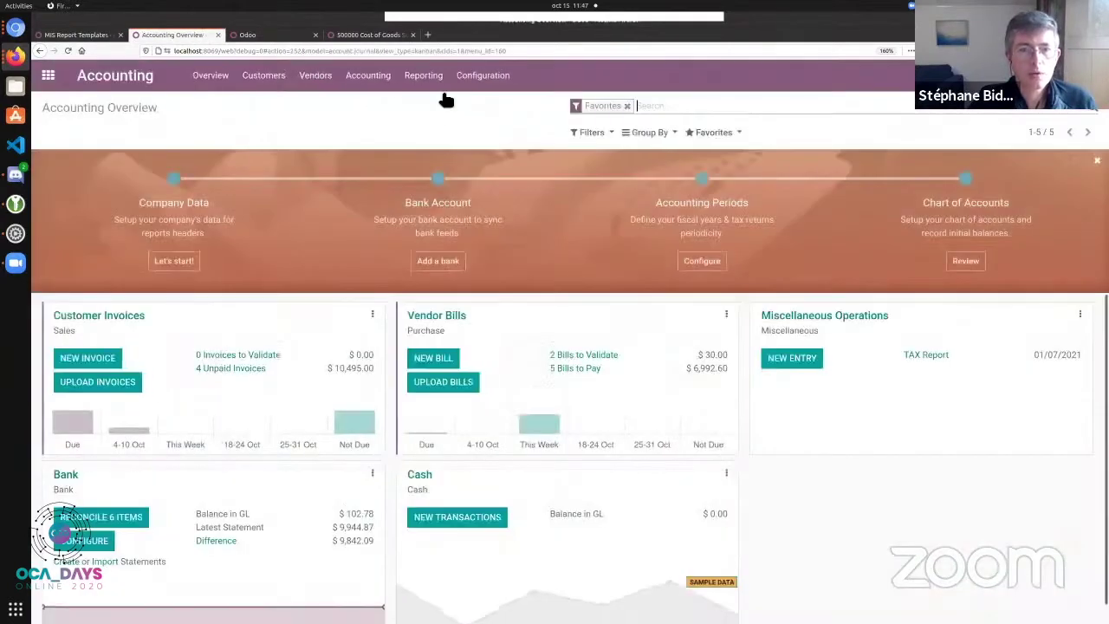
click(424, 86)
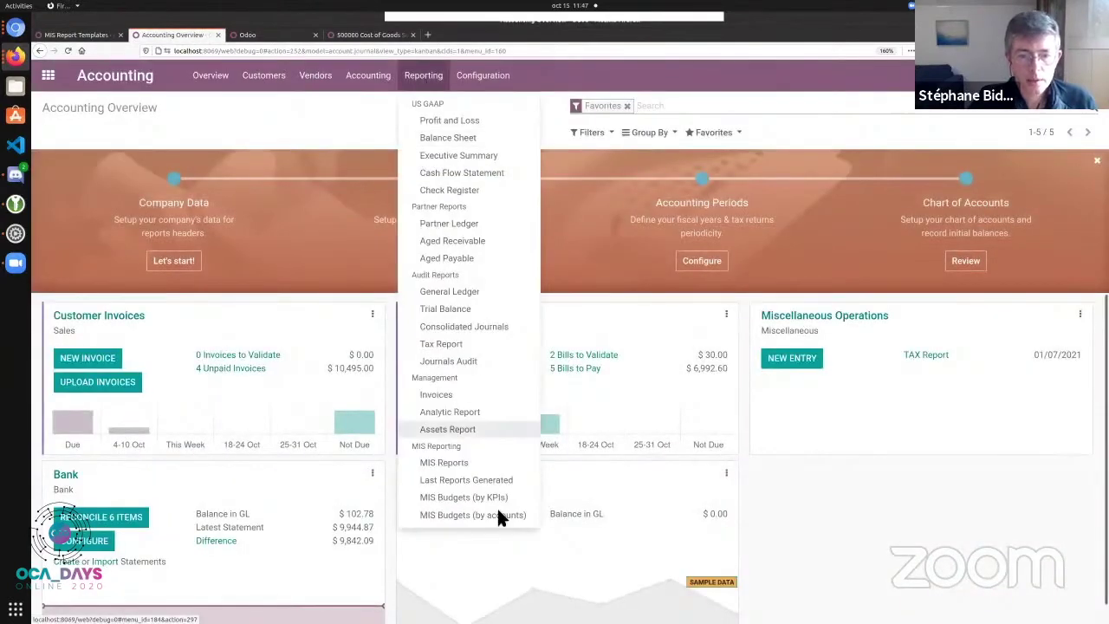
click(495, 466)
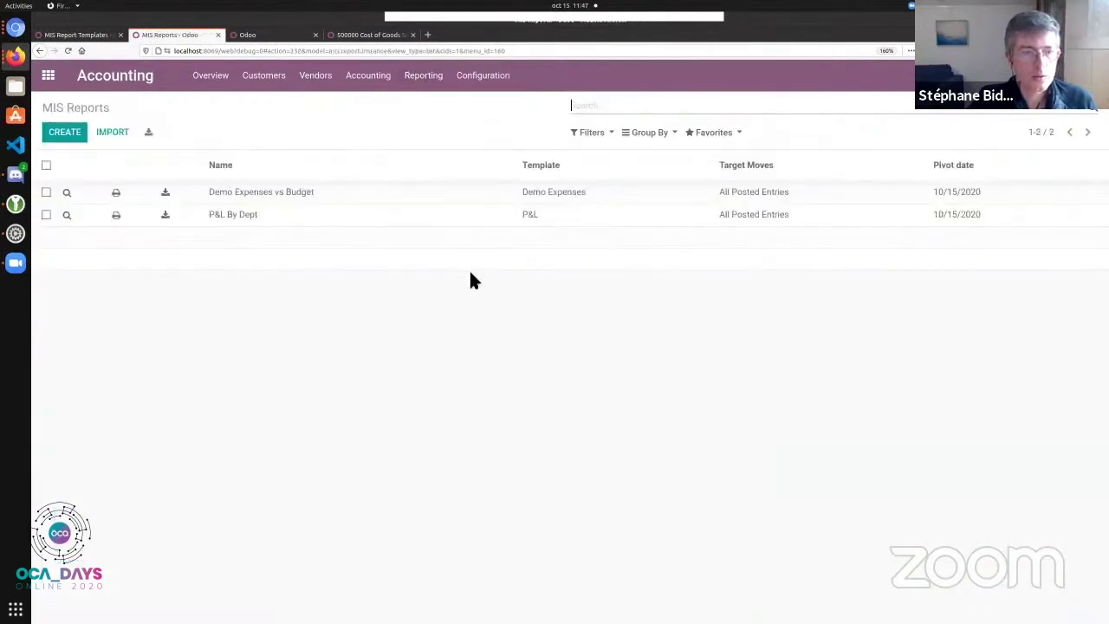
click(74, 142)
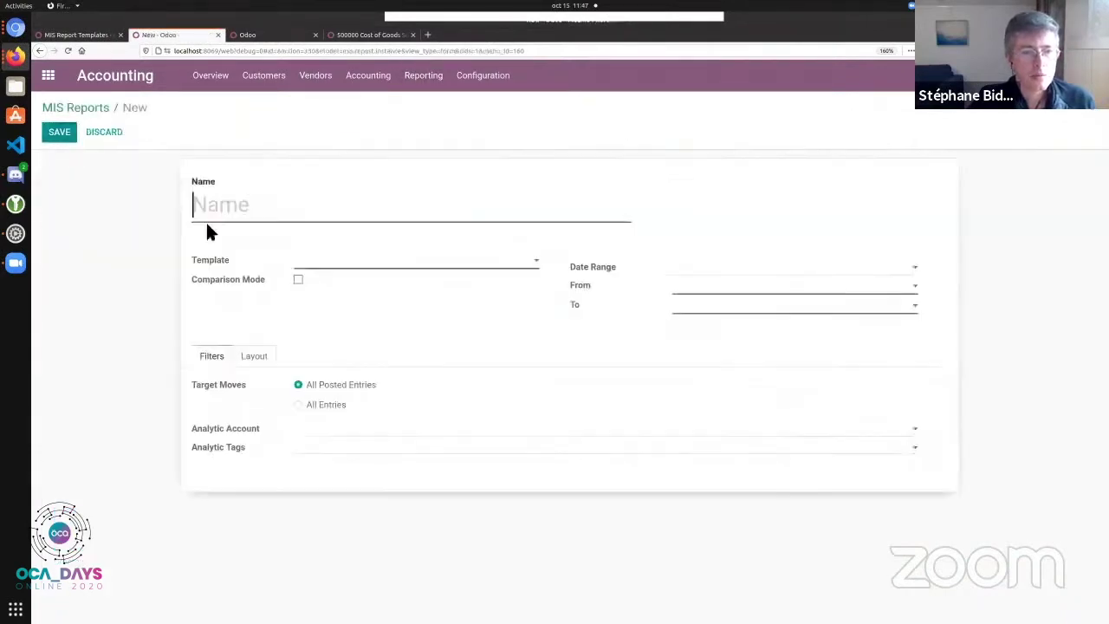
Step: Name the report P&L 2020, assign the P&L template and enable comparison mode
text(P&L)
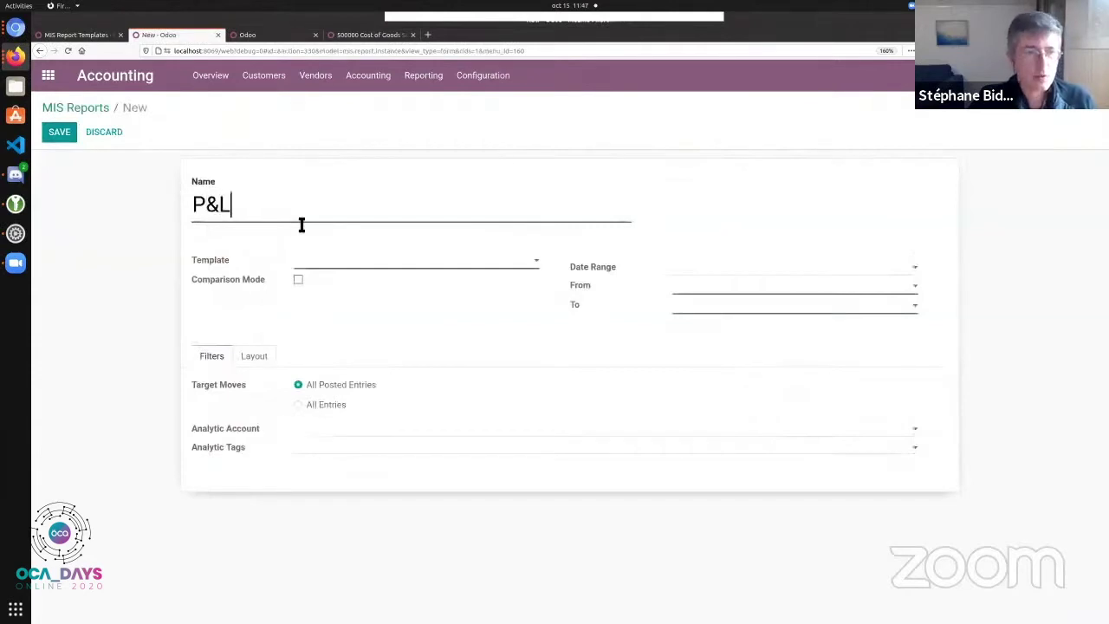
text( 22)
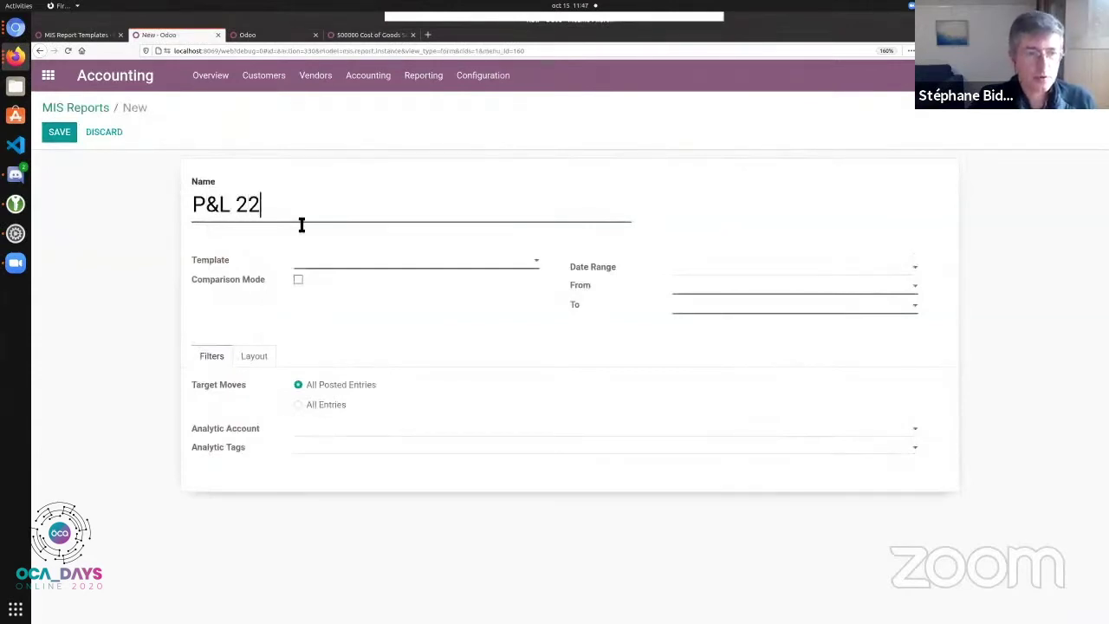
text(02)
key(BackSpace)
key(BackSpace)
key(BackSpace)
text(020)
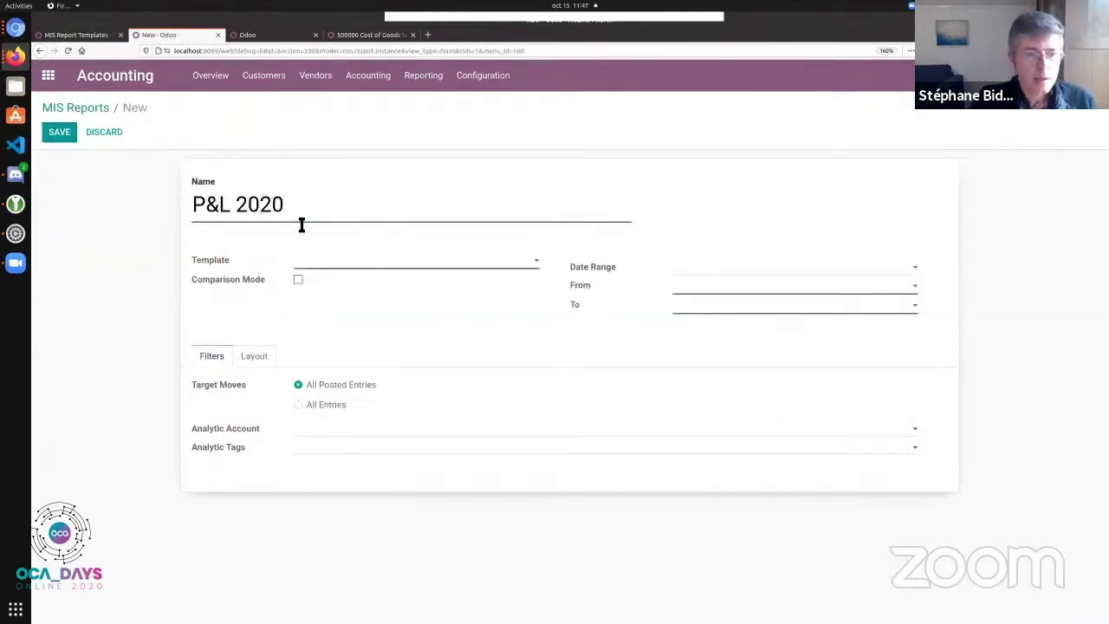
click(314, 265)
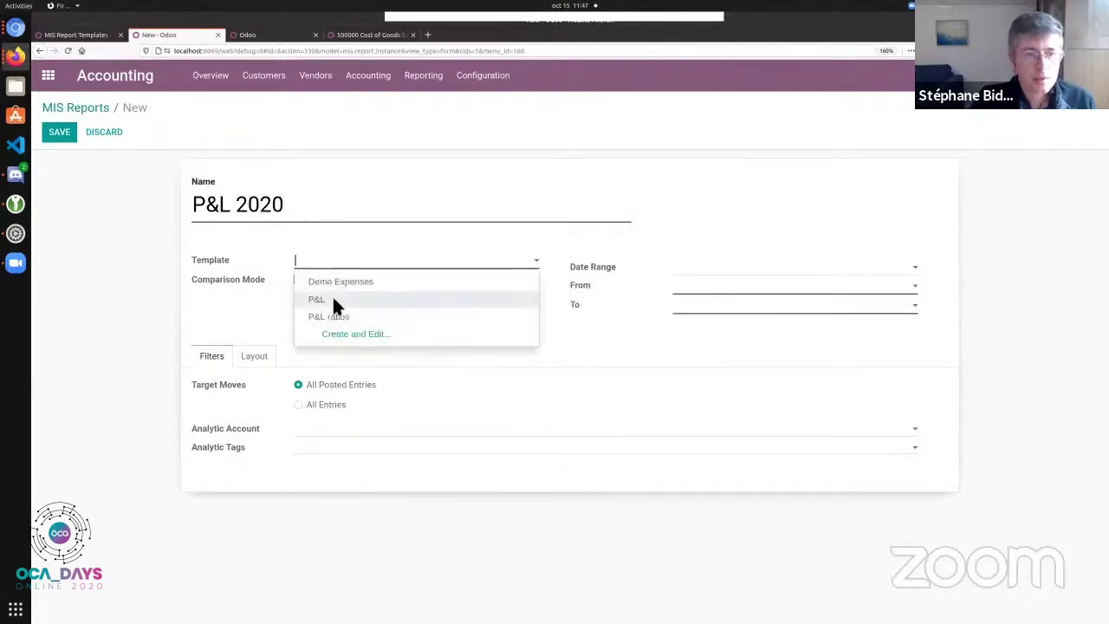
click(336, 303)
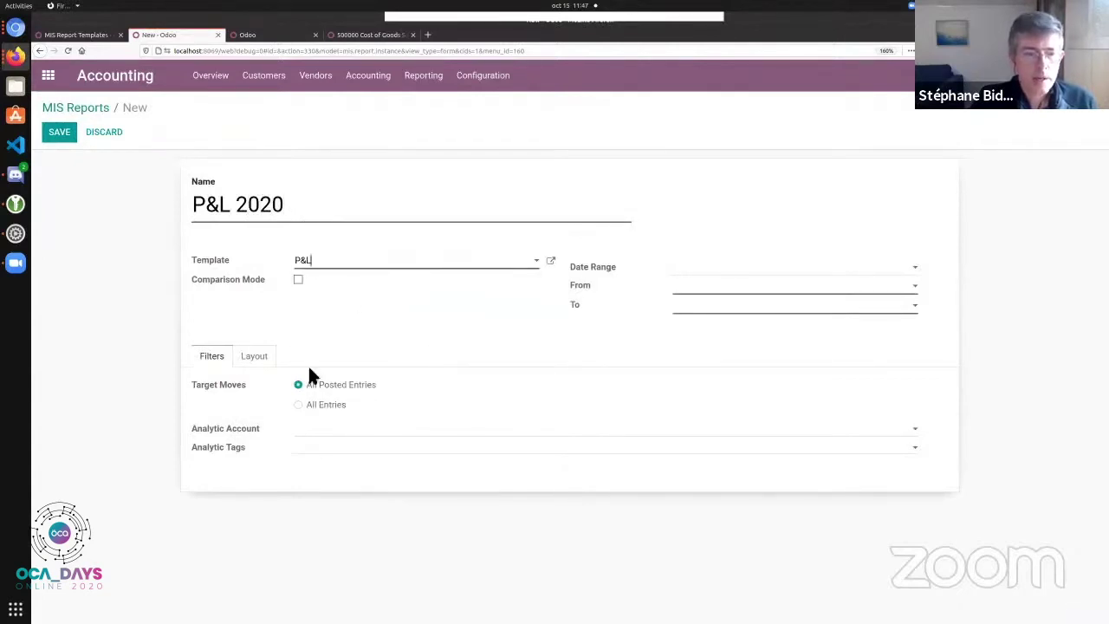
click(298, 280)
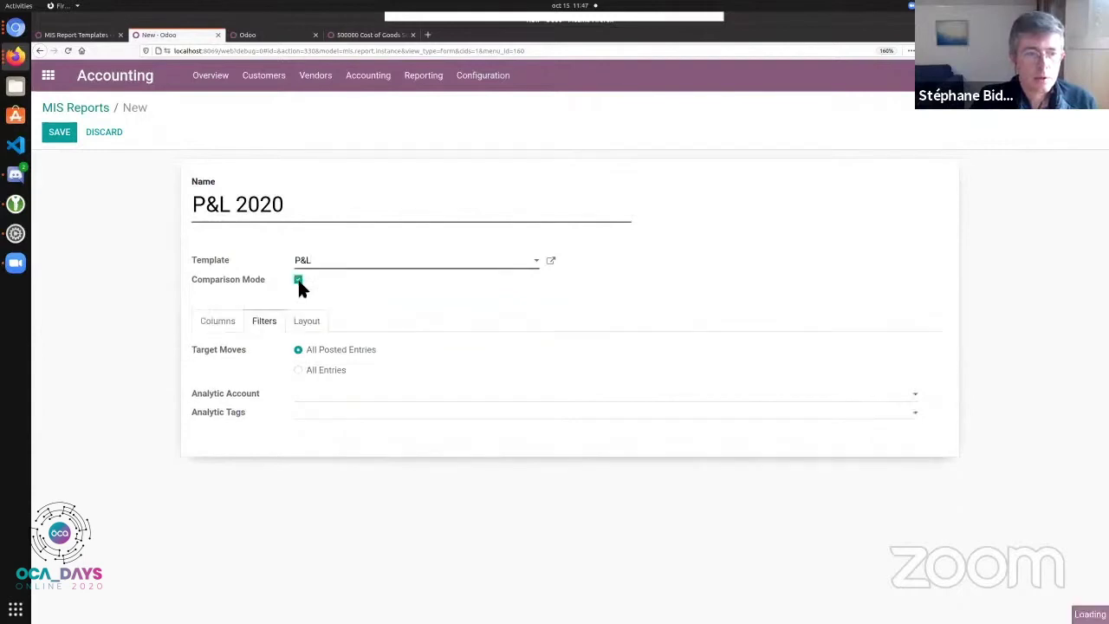
Step: Add a column labelled "2020 Actulas" with the 2020 year date range and save the report
click(239, 323)
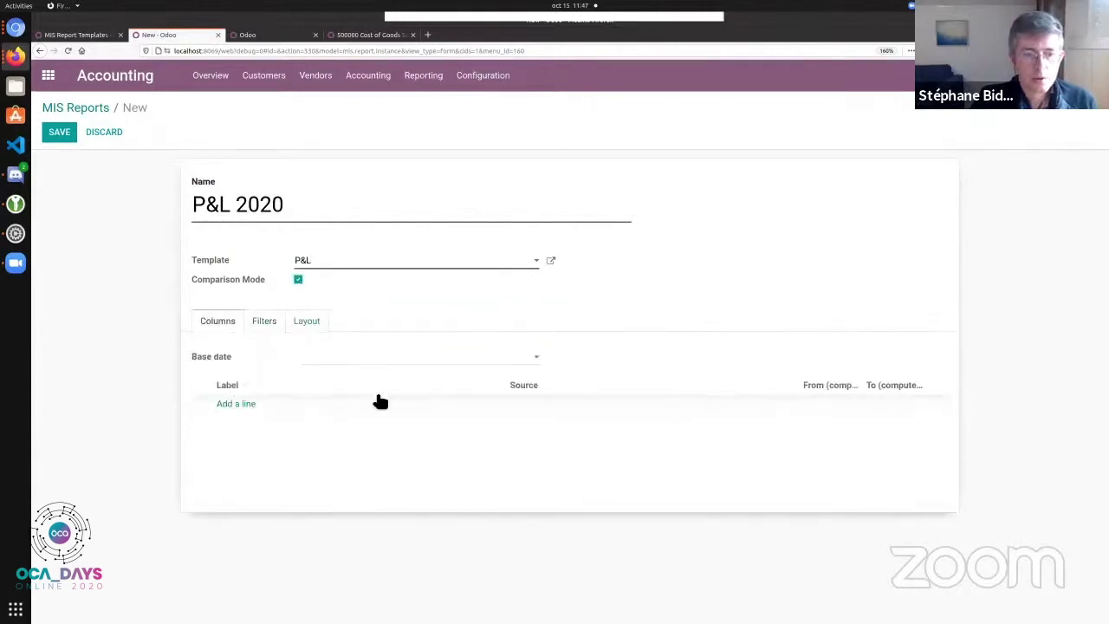
click(241, 405)
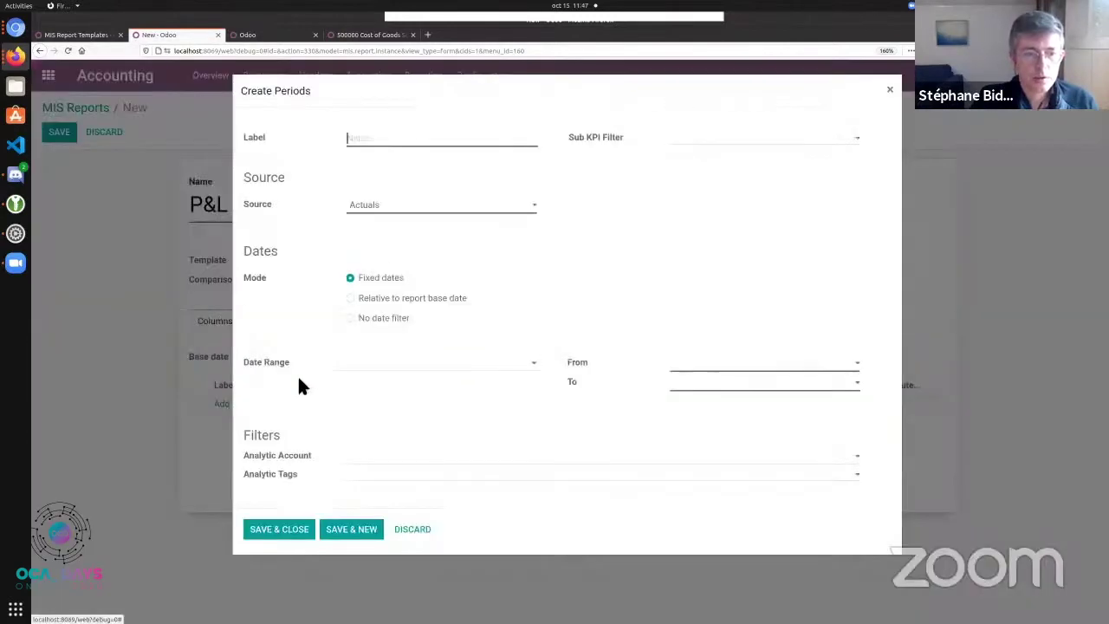
text(2020 Actulas)
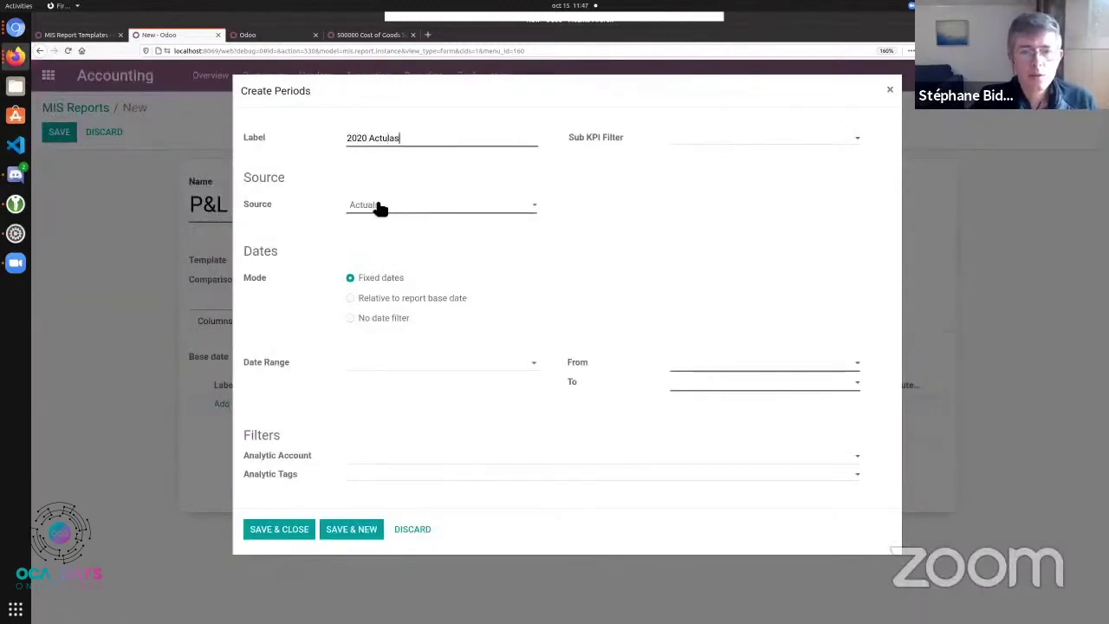
click(425, 365)
text(2020)
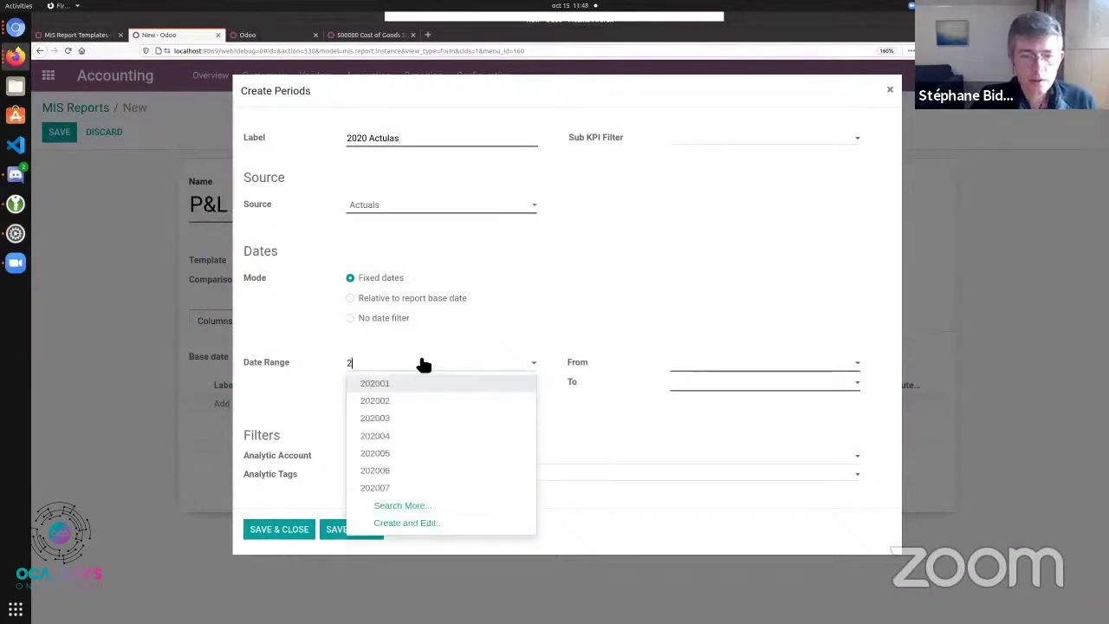
click(404, 507)
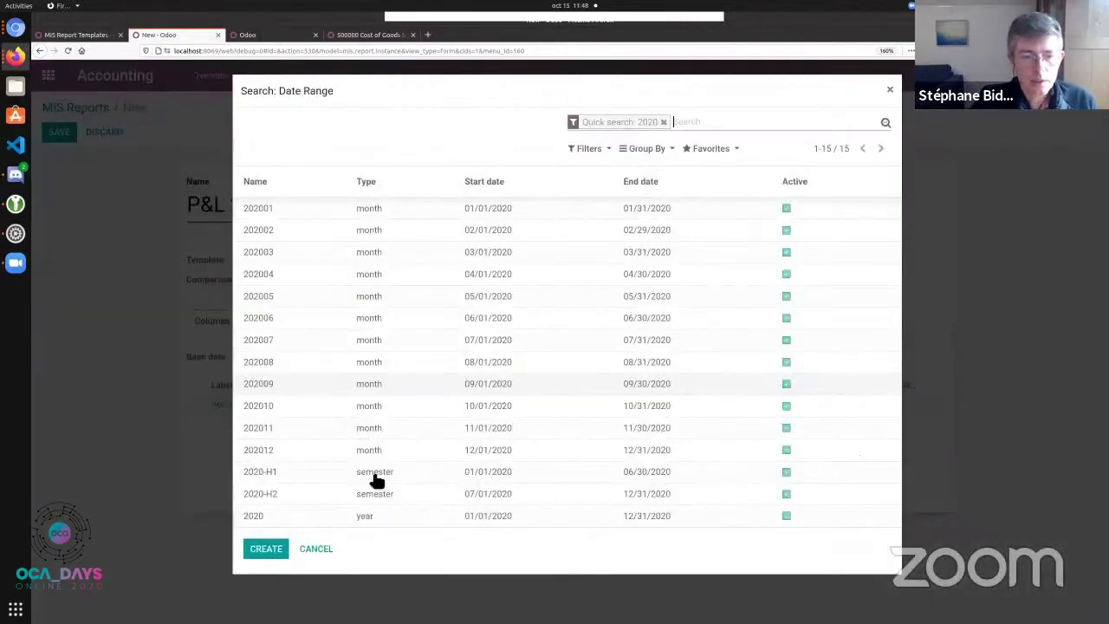
click(364, 517)
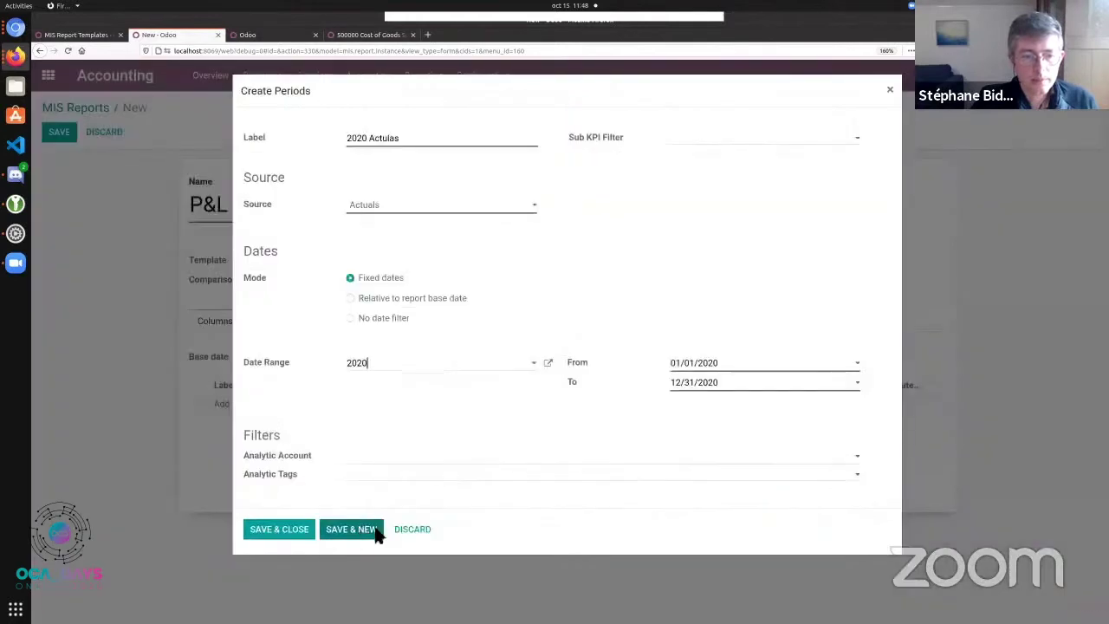
click(304, 535)
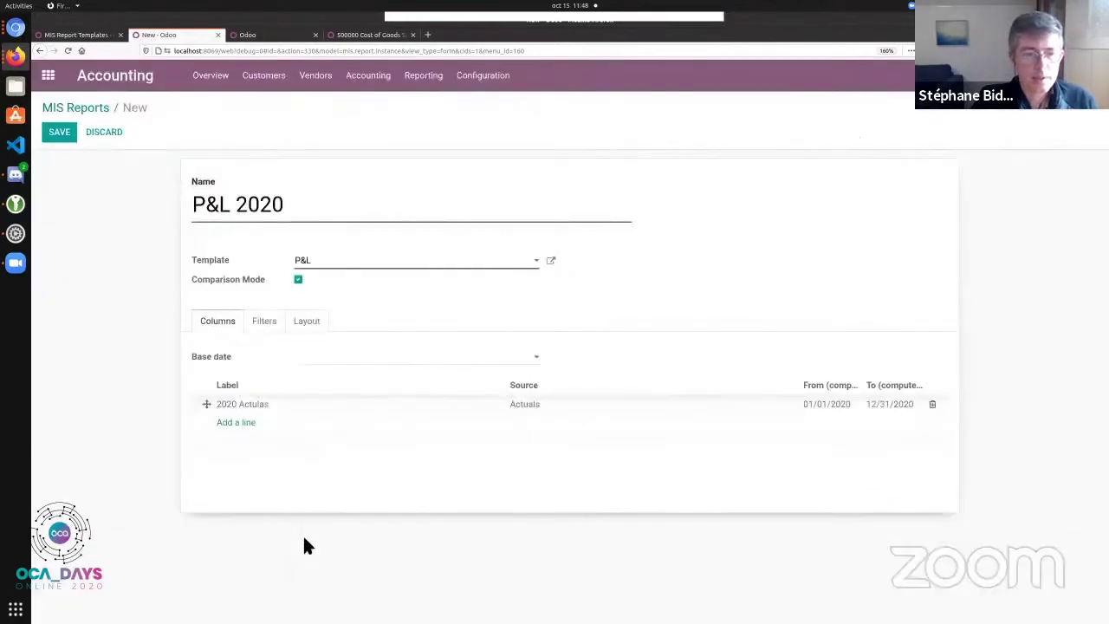
click(73, 139)
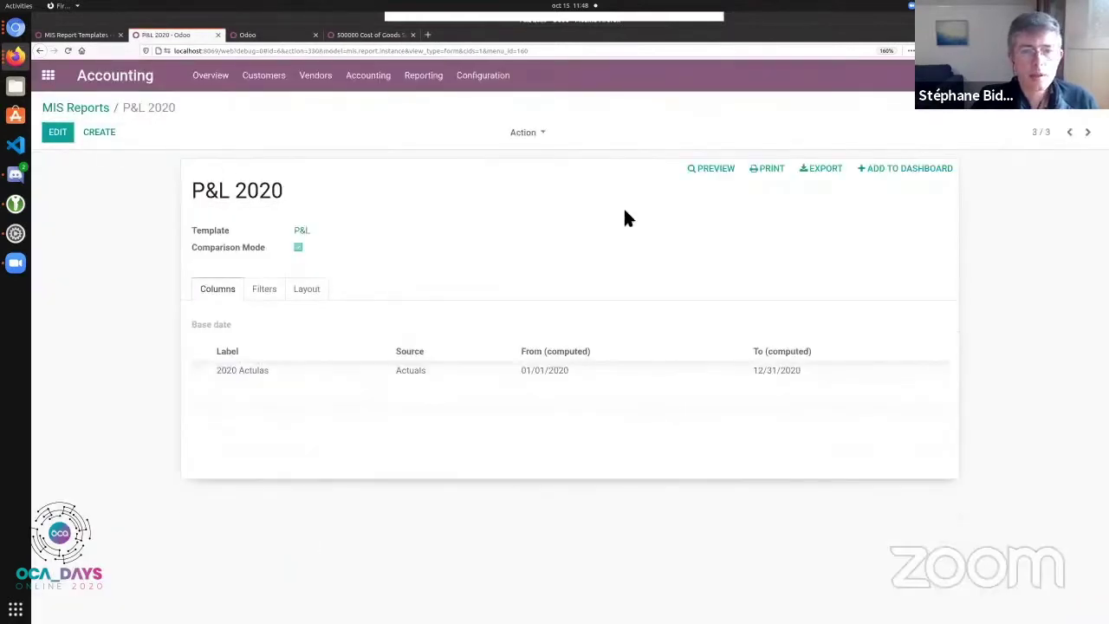
Step: Preview the P&L 2020 report and drill down into the 500000 Cost of Goods Sold amount
click(701, 172)
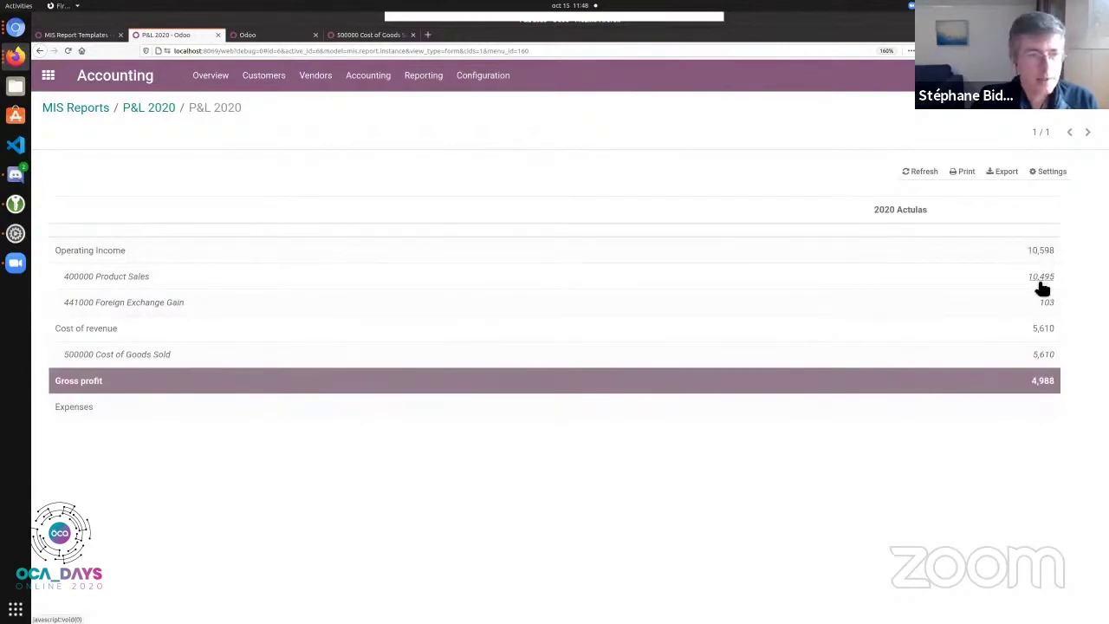
mouse_move(1053, 259)
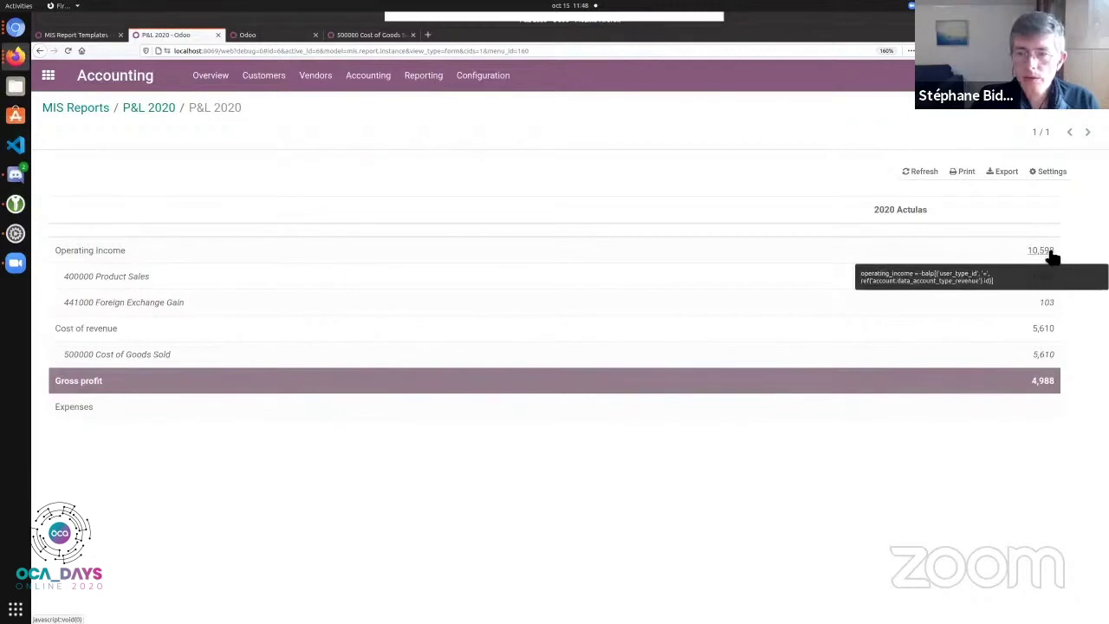
mouse_move(1052, 282)
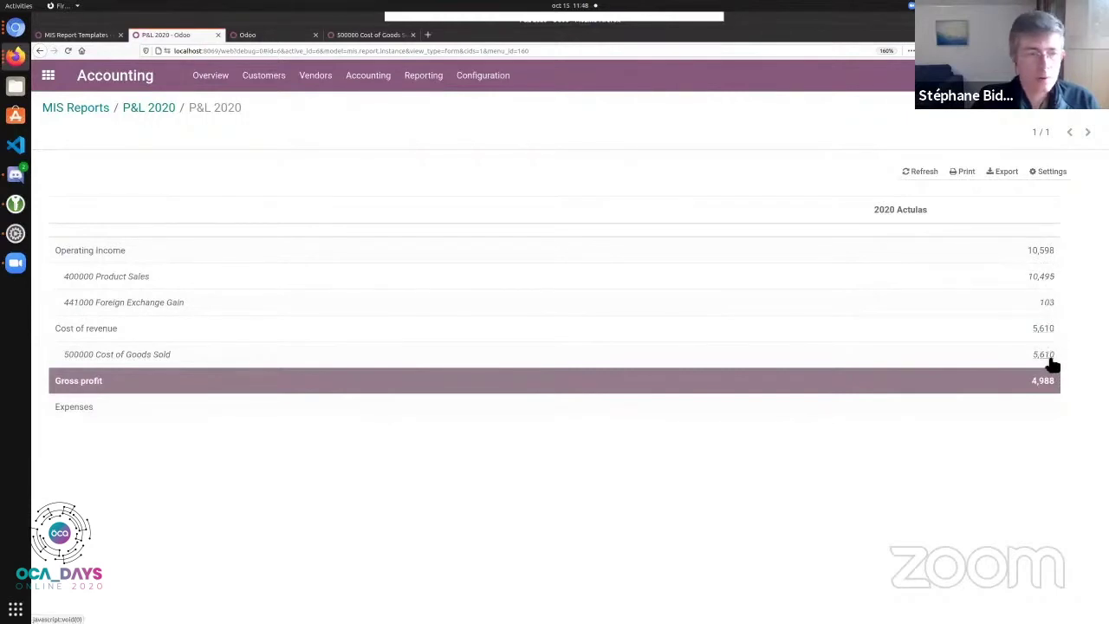
mouse_move(1051, 362)
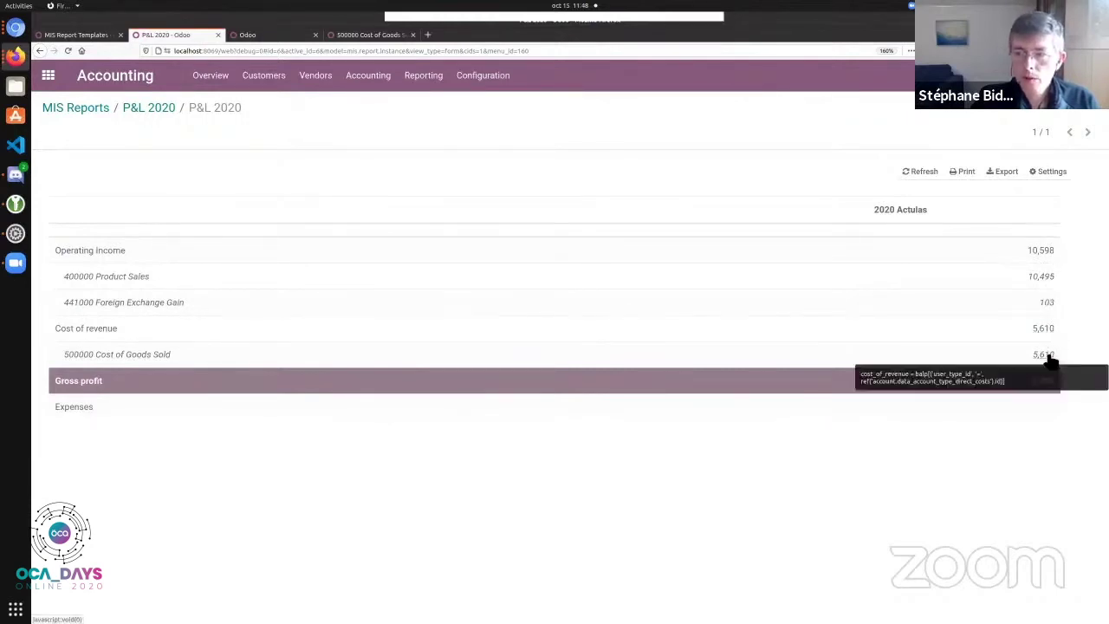
click(1048, 360)
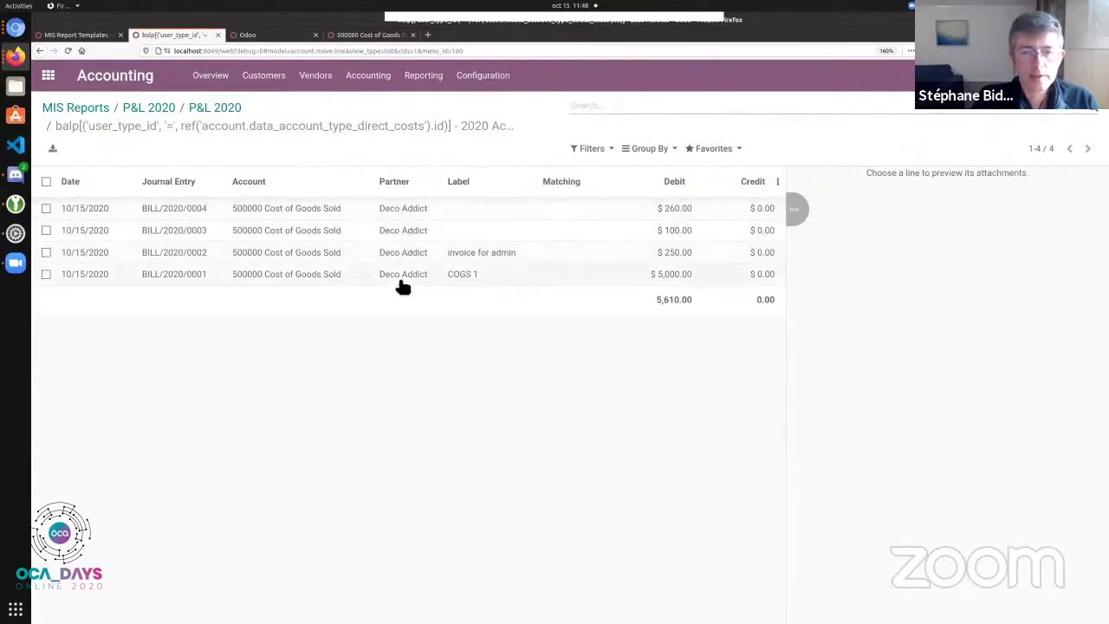
Step: Return to the report preview and drill down into the Cost of revenue and Operating income totals in turn
click(231, 111)
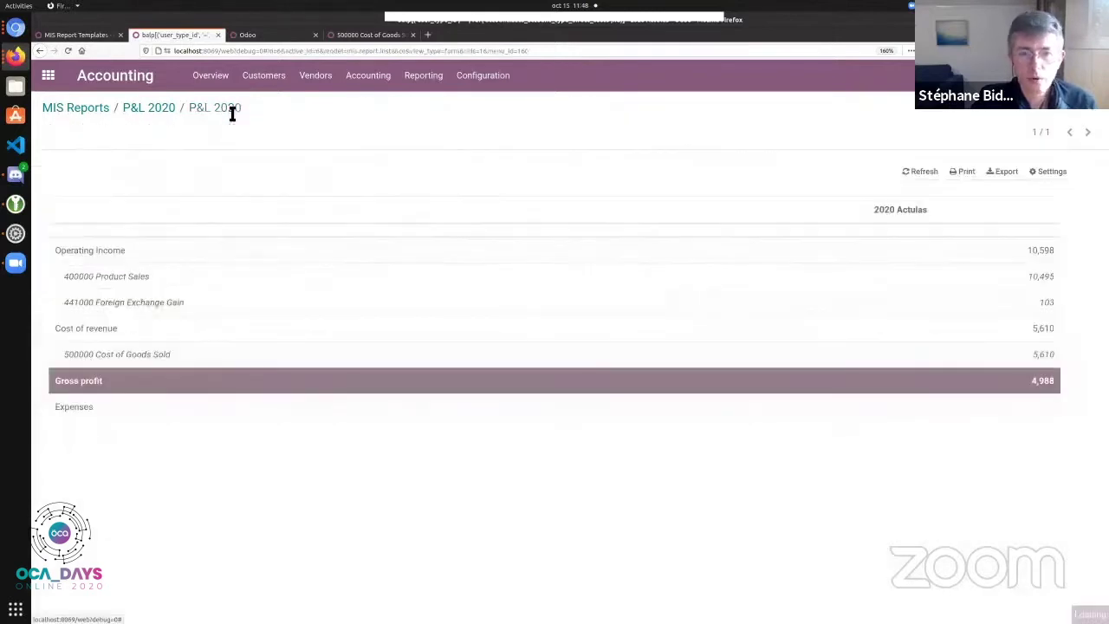
click(1045, 330)
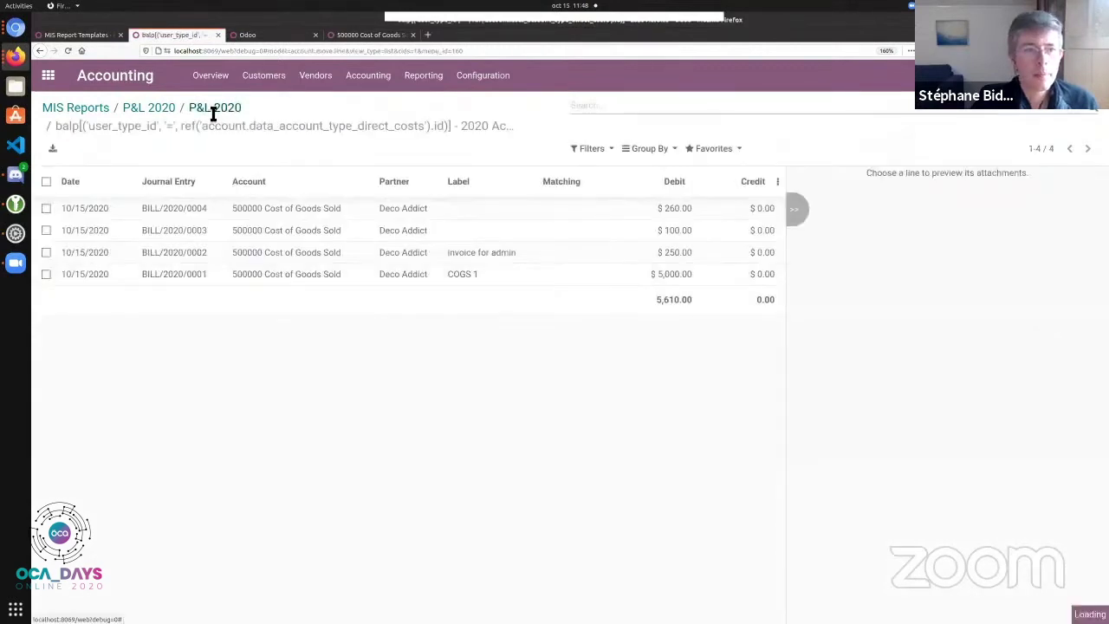
click(214, 110)
click(1045, 251)
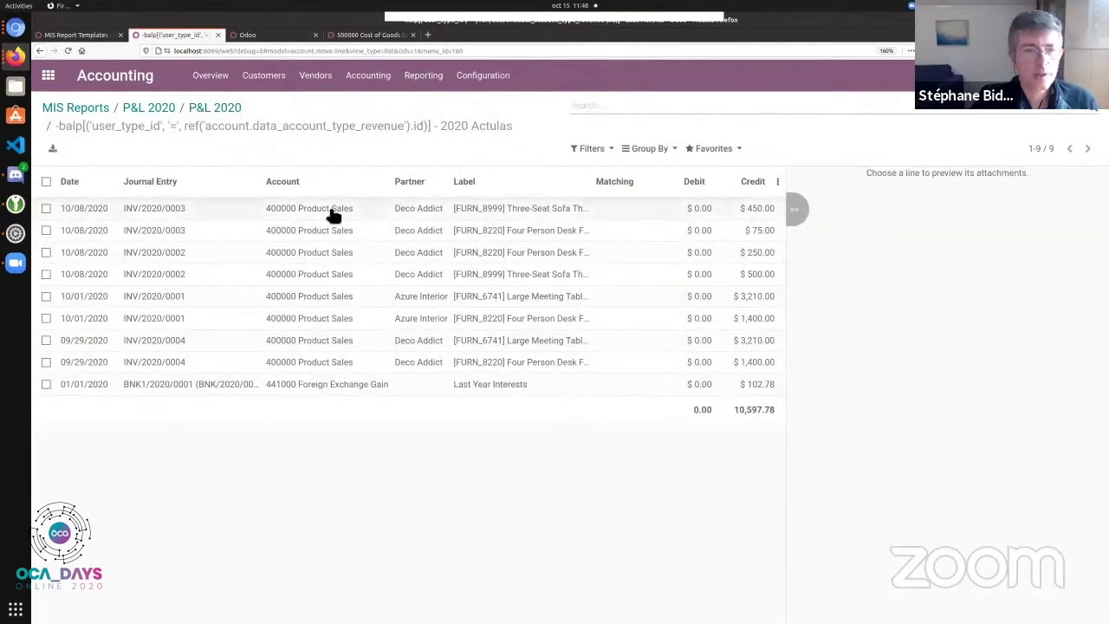
Step: Leave the report drill-down, return to the P&L 2020 report and open the list of MIS budgets by KPIs
click(212, 113)
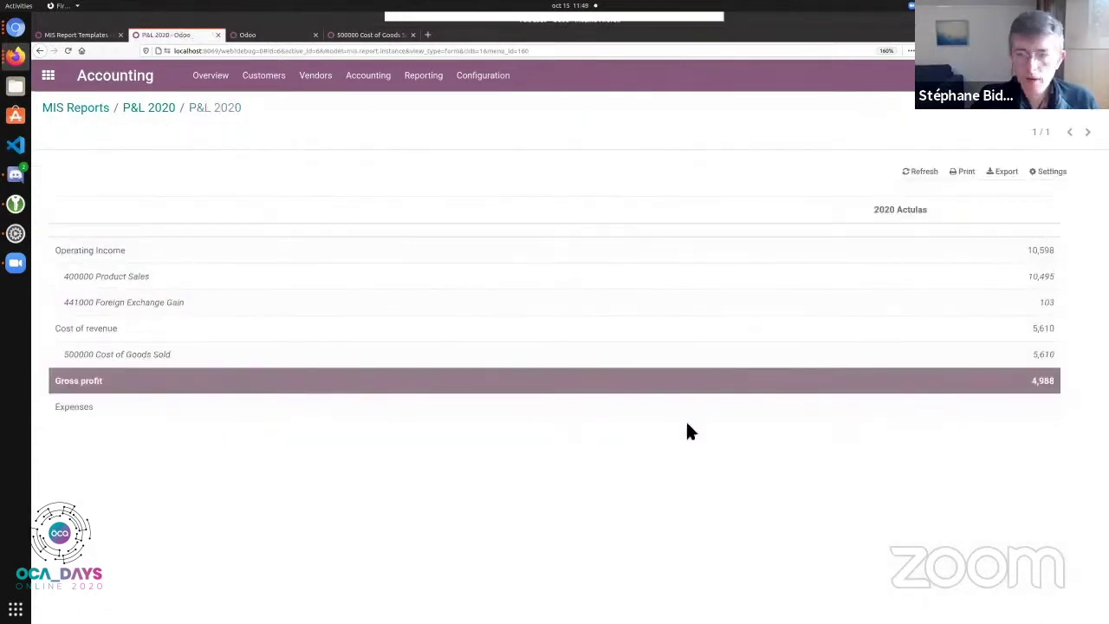
click(167, 111)
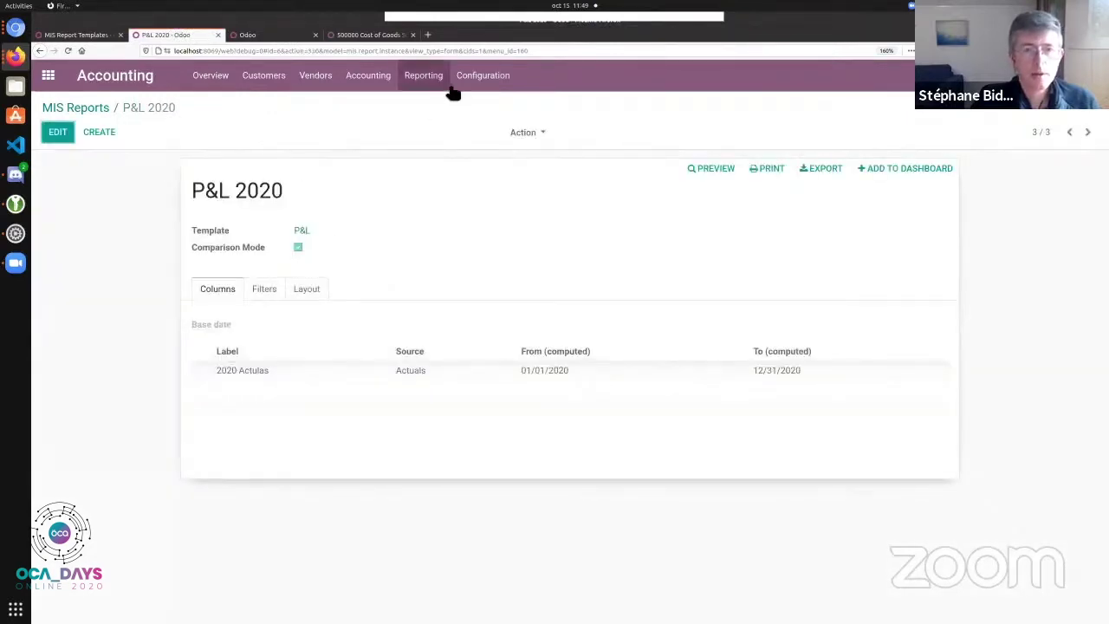
click(485, 76)
mouse_move(452, 78)
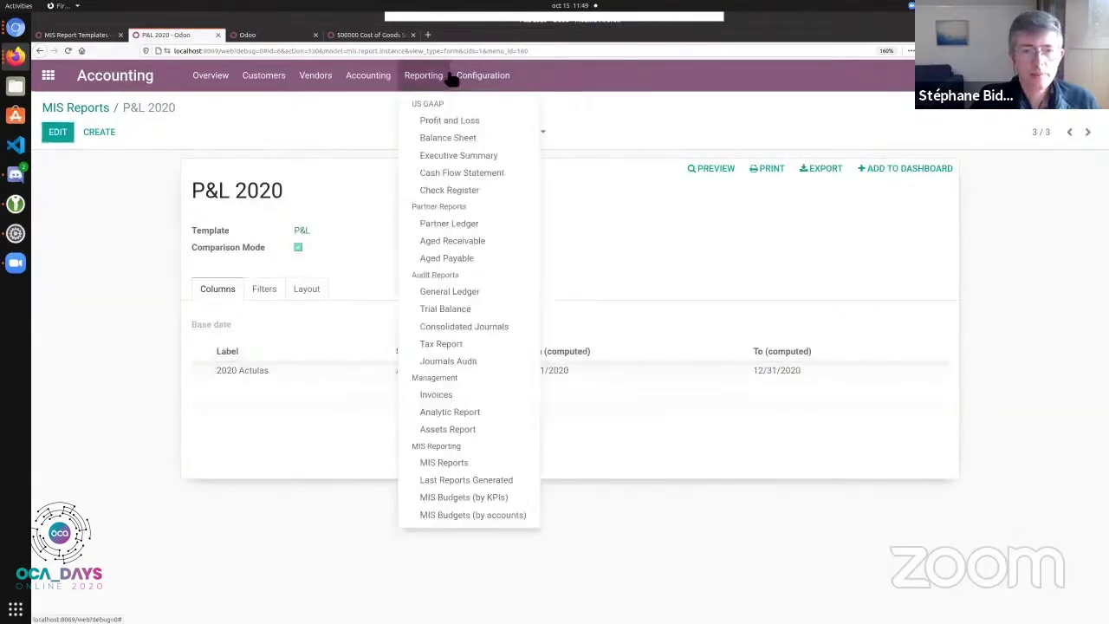
click(500, 495)
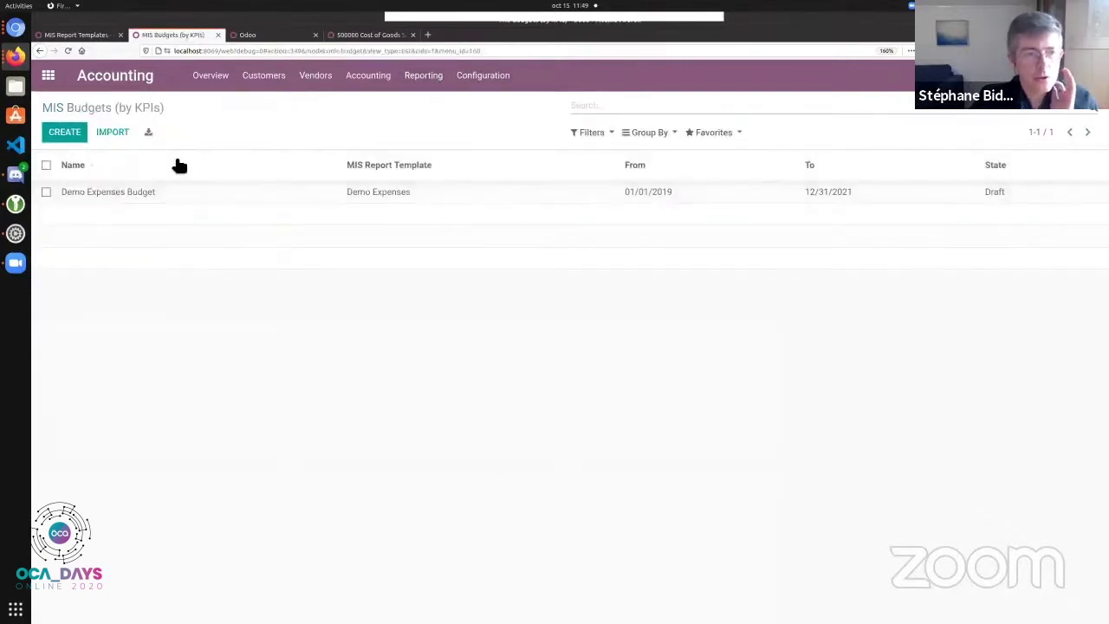
Step: Create a new MIS budget by KPIs named "2020 Budget (by KPI)"
click(66, 134)
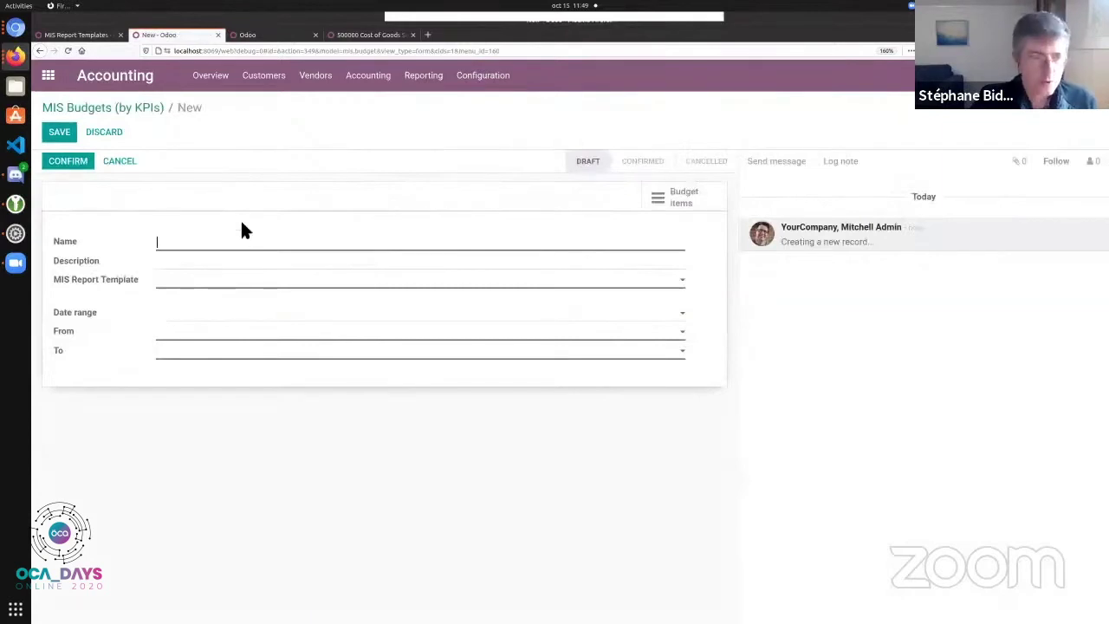
text(2020 Bu)
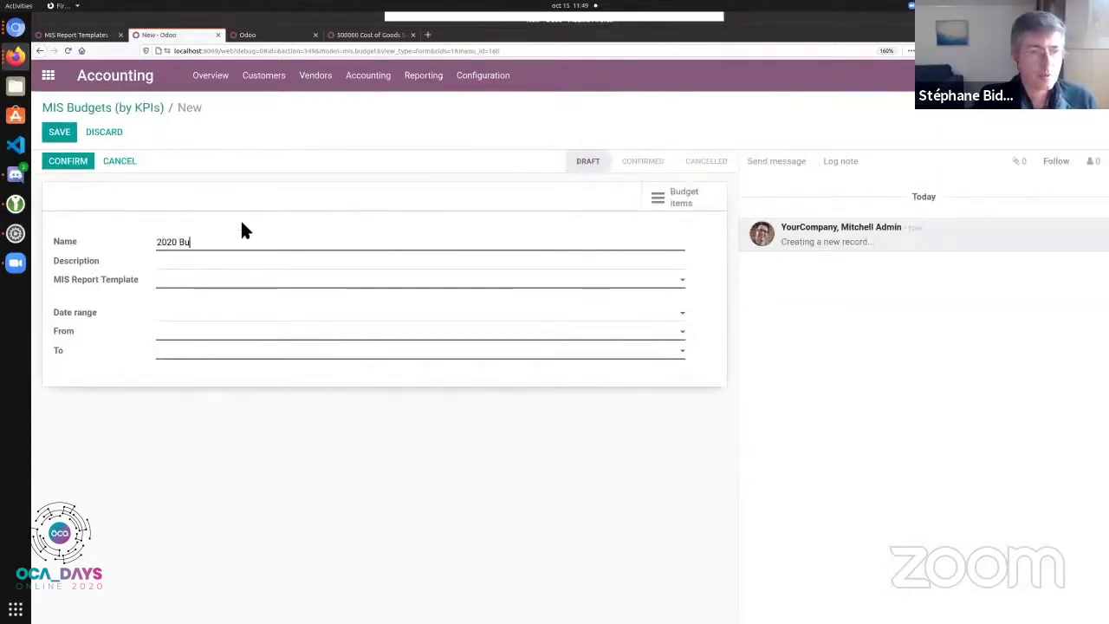
text(dget byu)
key(BackSpace)
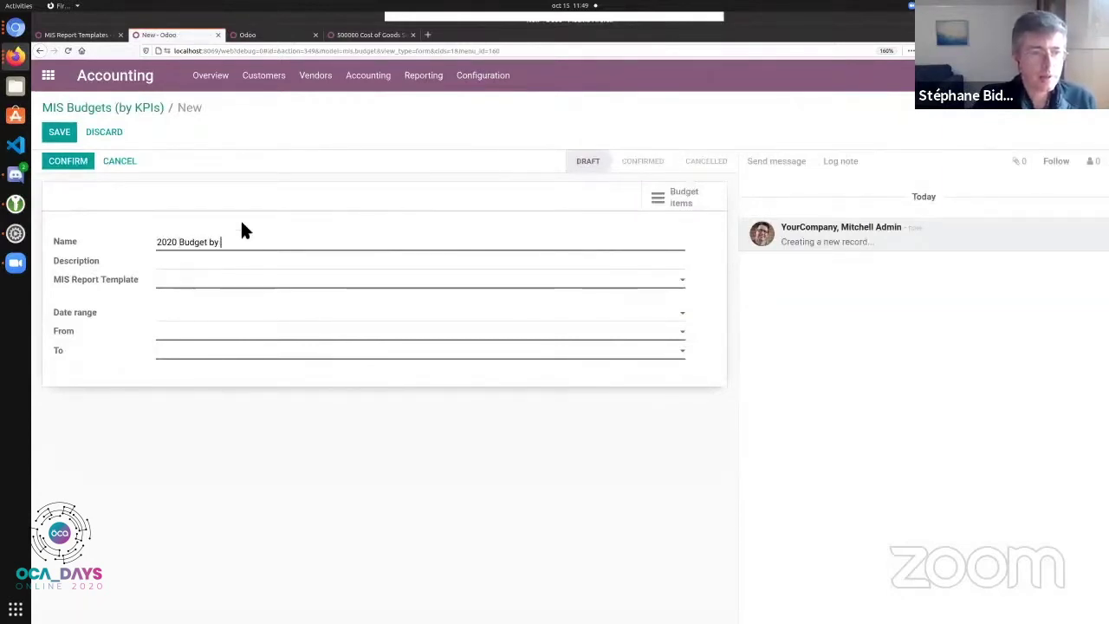
text(KPIs)
text((by KPI)
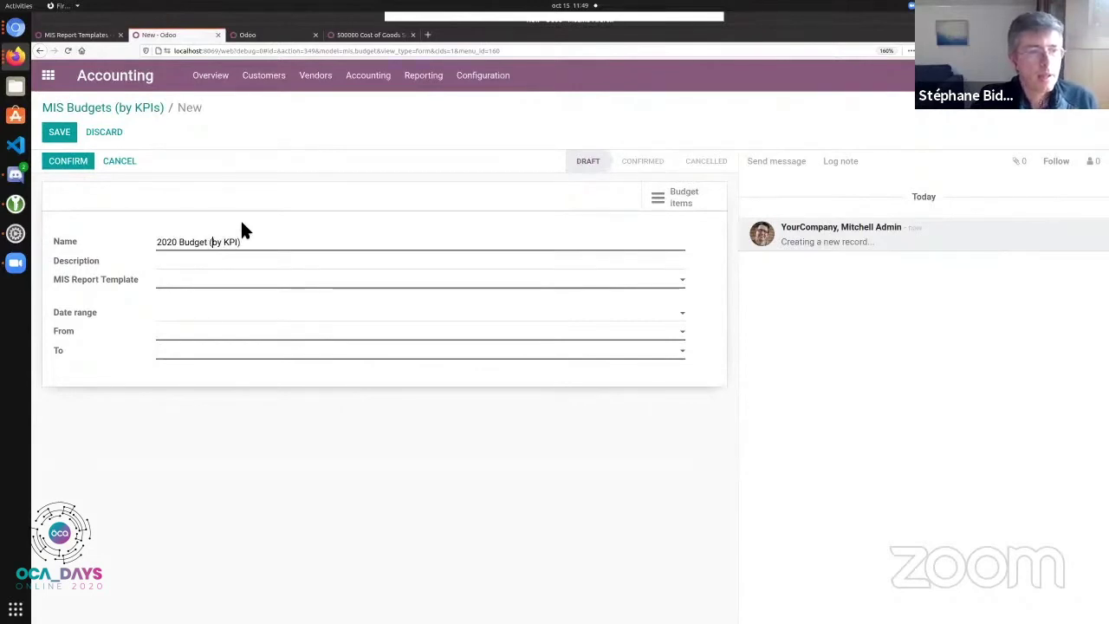
Step: Assign the P&L report template and the full-year 2020 date range to the budget and save it
click(194, 282)
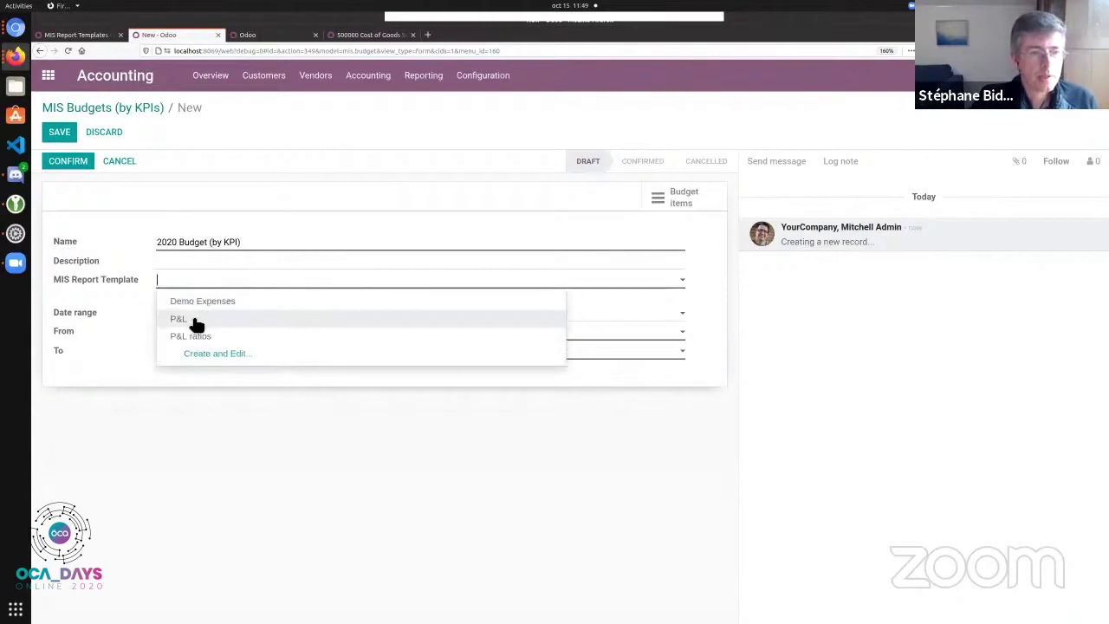
click(196, 321)
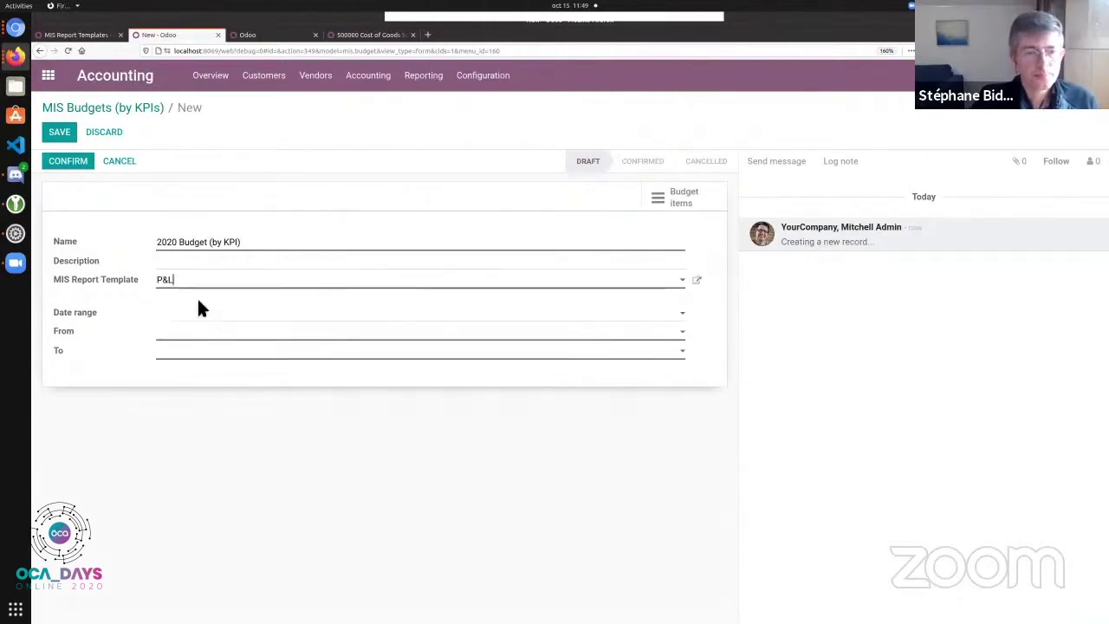
click(182, 319)
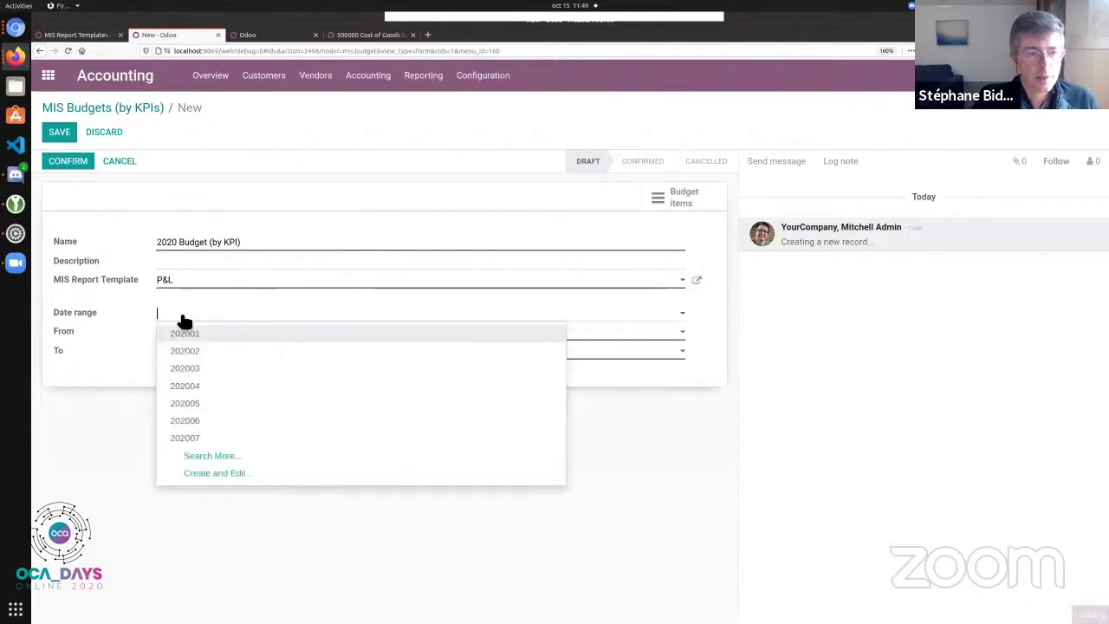
text(2020)
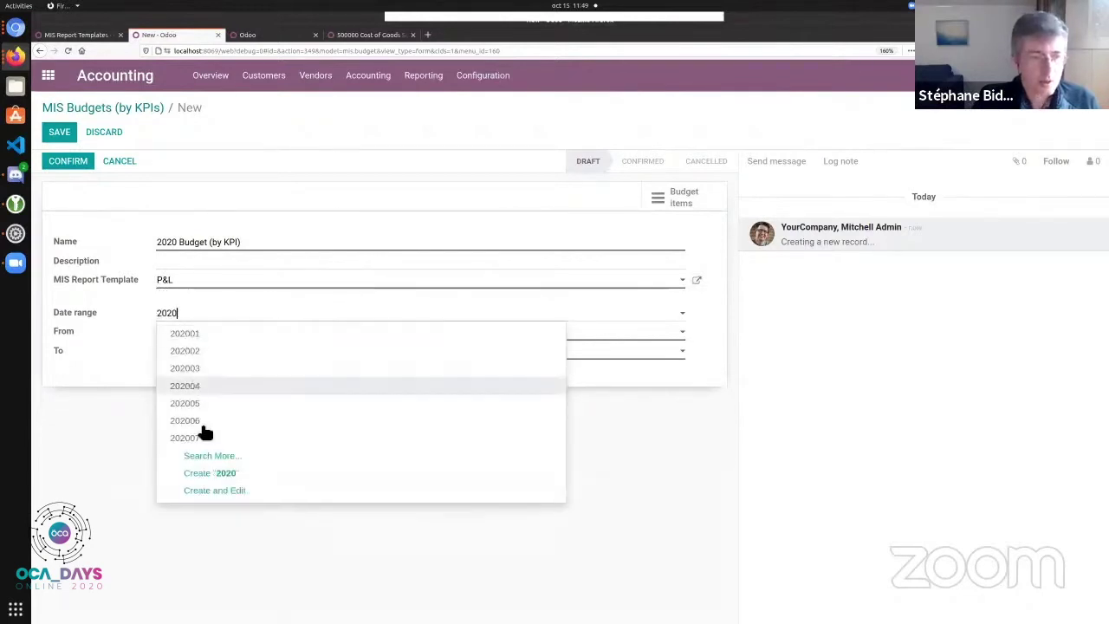
click(205, 455)
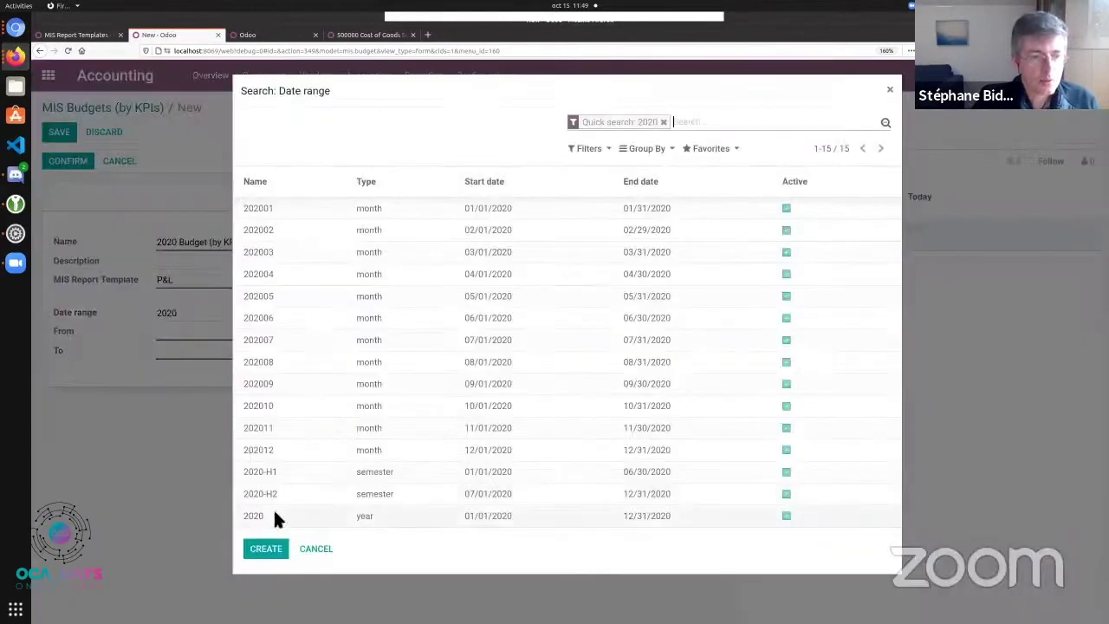
click(273, 512)
click(59, 132)
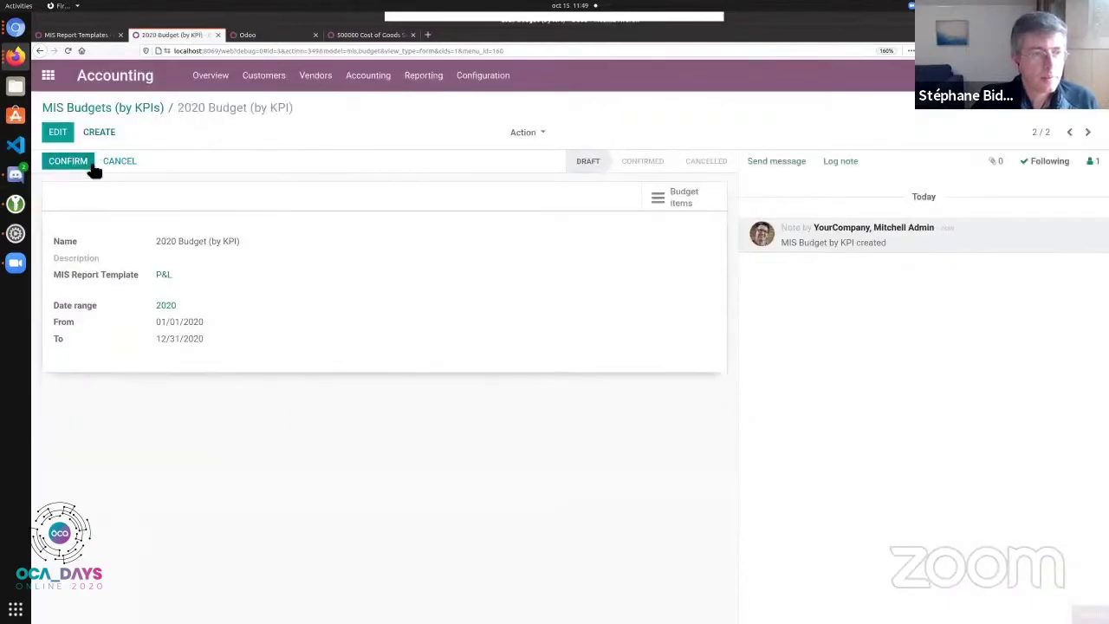
Step: In the budget's items, add and save an Operating Income item for date range 202001 with an amount of 1000
click(678, 199)
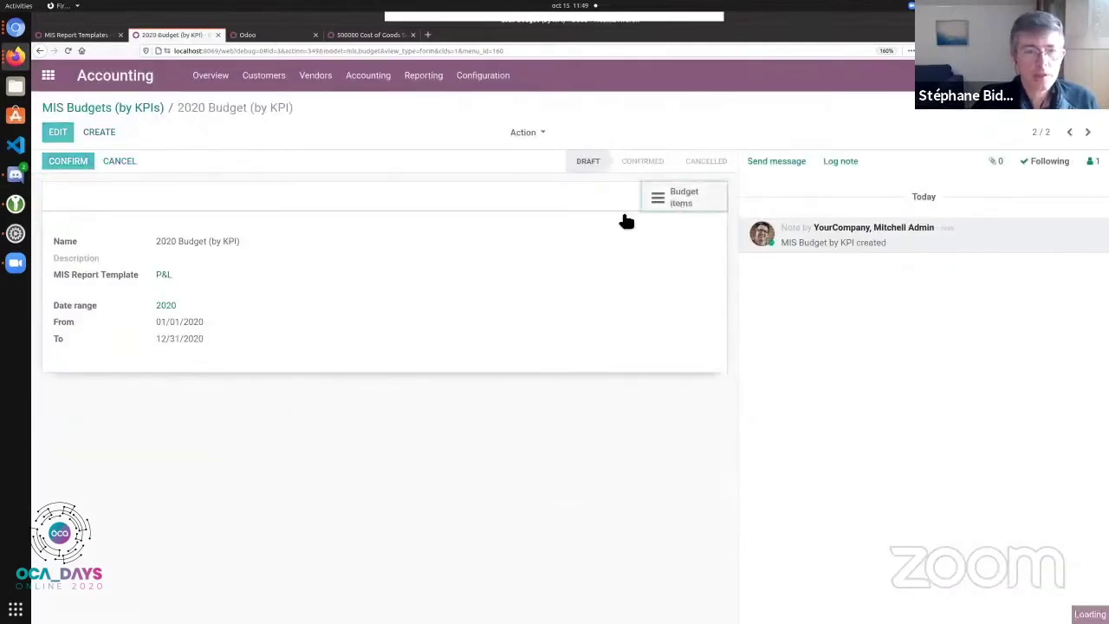
click(86, 139)
click(143, 196)
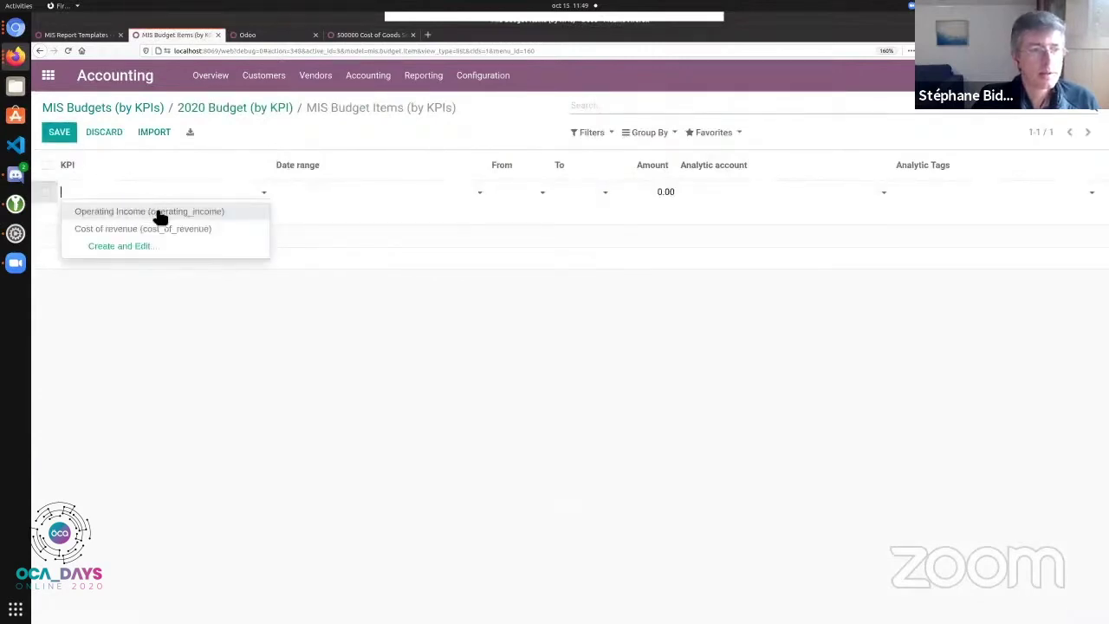
click(153, 215)
click(321, 194)
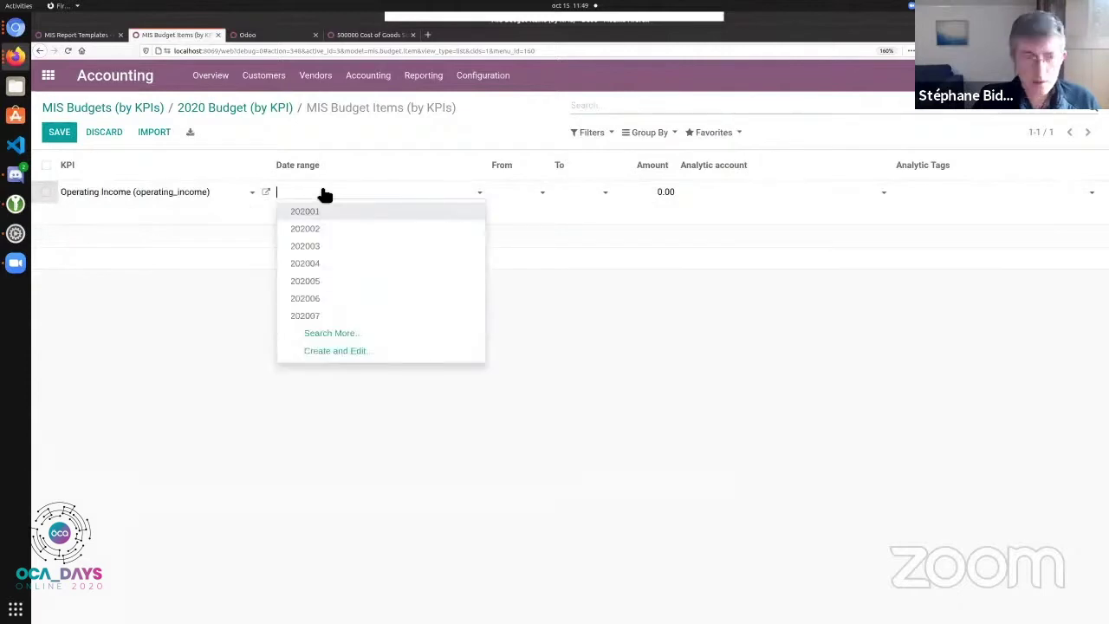
click(323, 213)
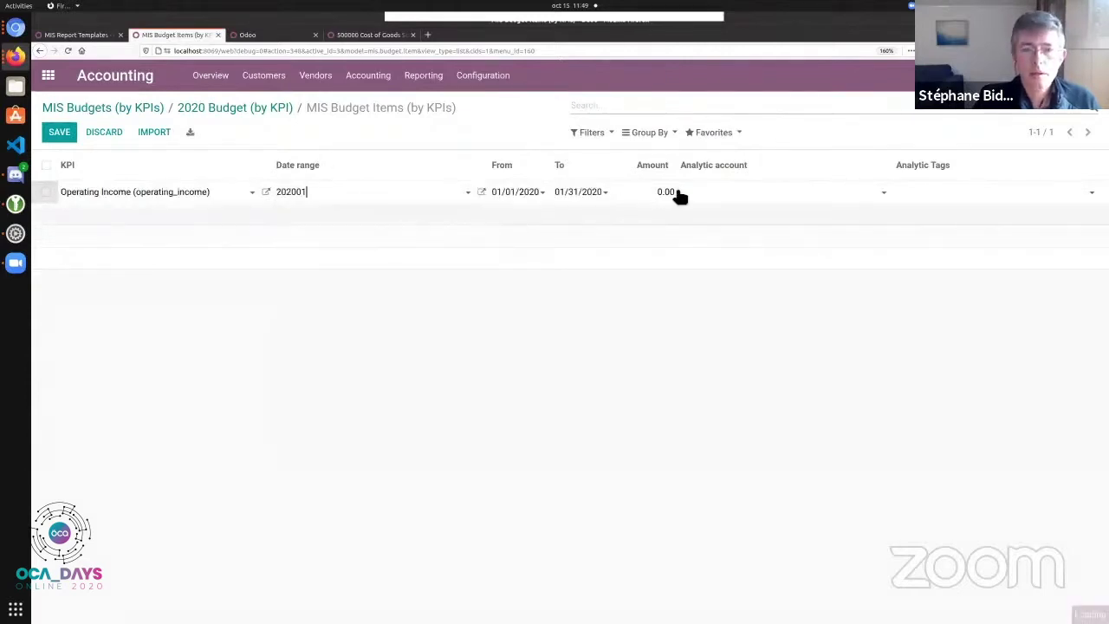
click(664, 192)
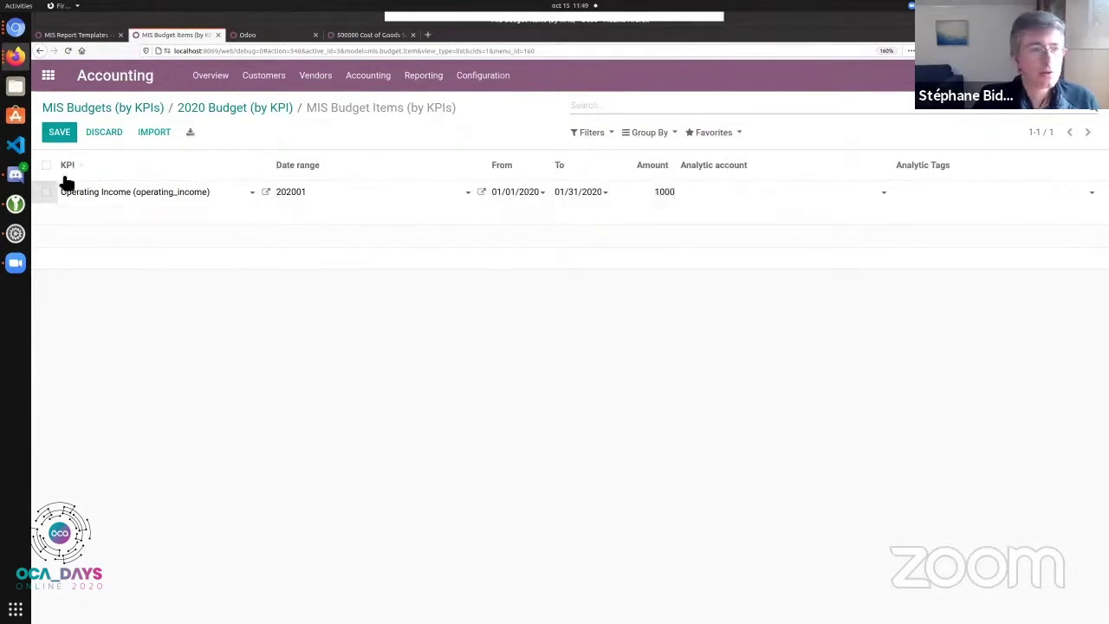
click(60, 134)
Step: Add a second Operating Income budget item for date range 202002 with an amount of 2000 and save it
click(65, 131)
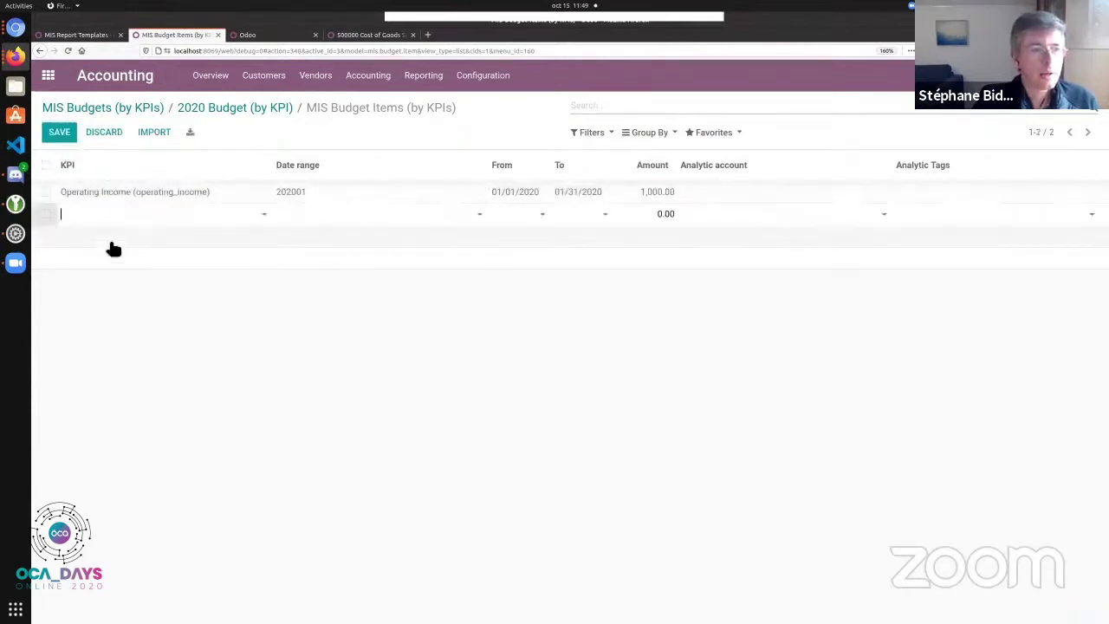
click(123, 215)
click(153, 239)
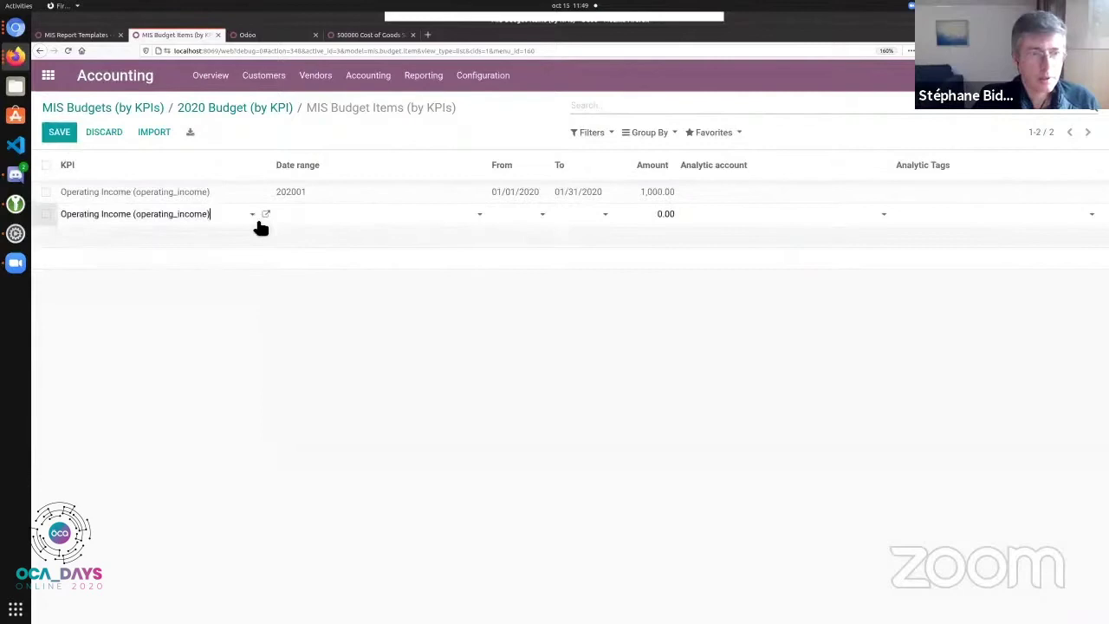
click(307, 213)
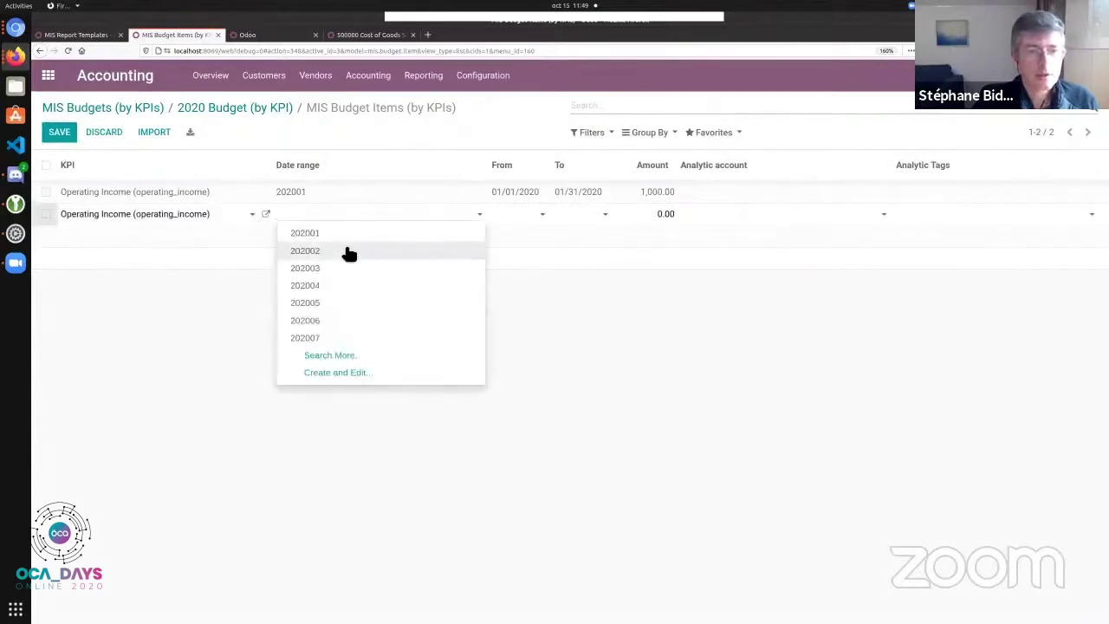
click(350, 251)
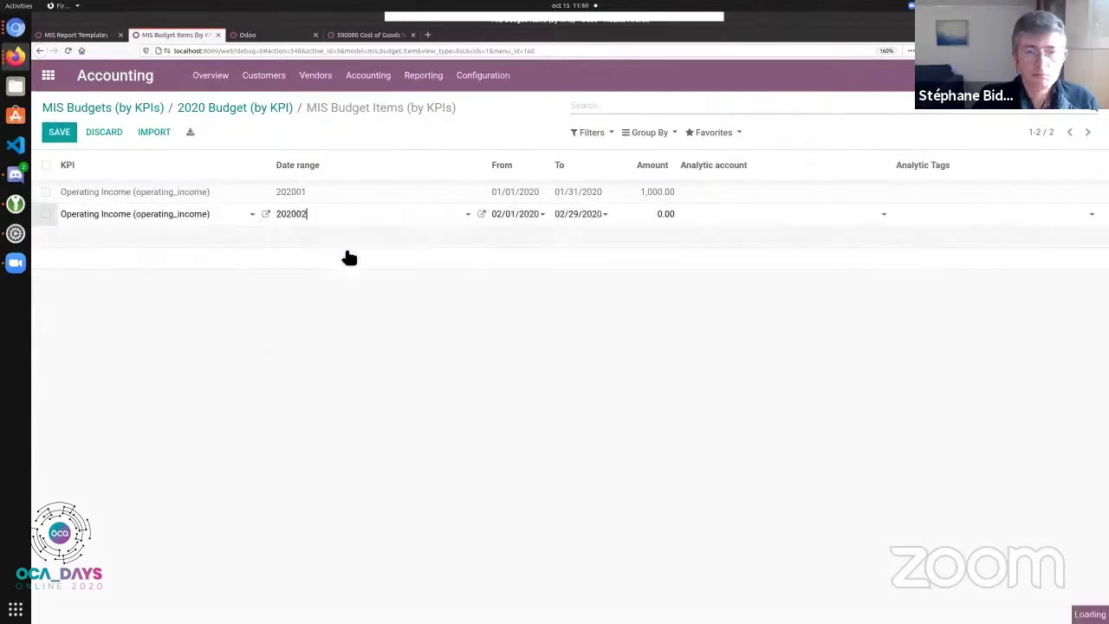
click(658, 215)
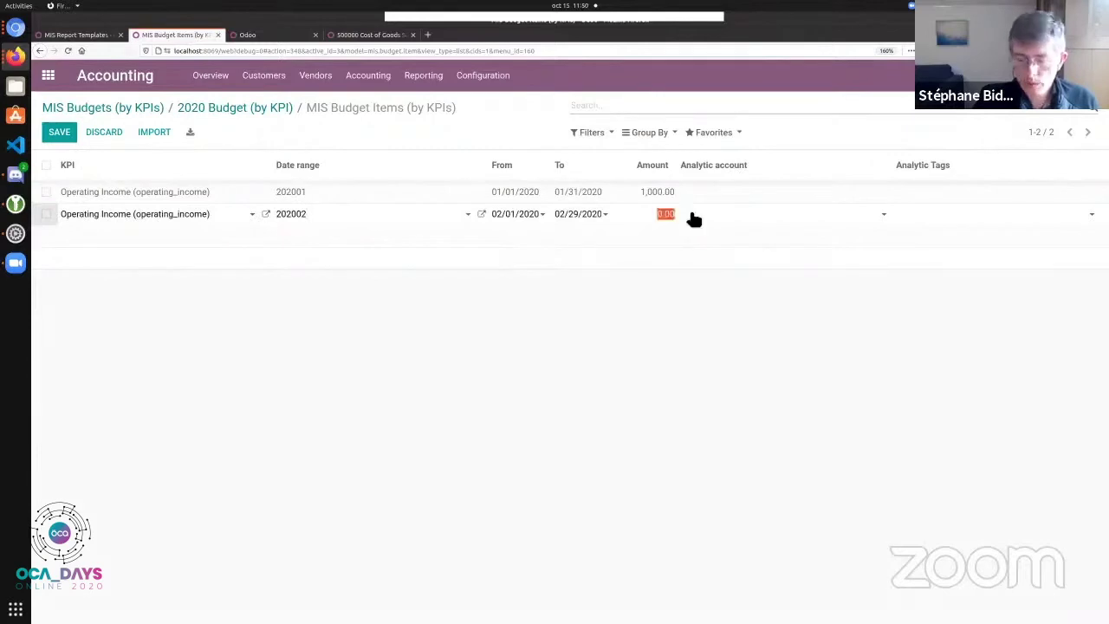
text(2,00)
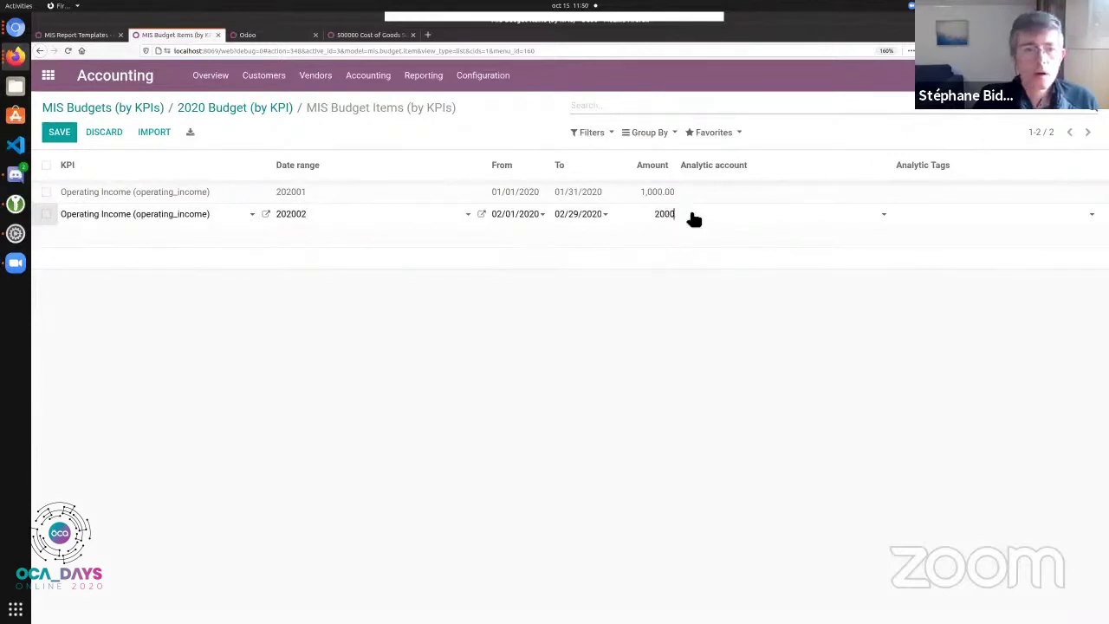
text(0)
click(69, 135)
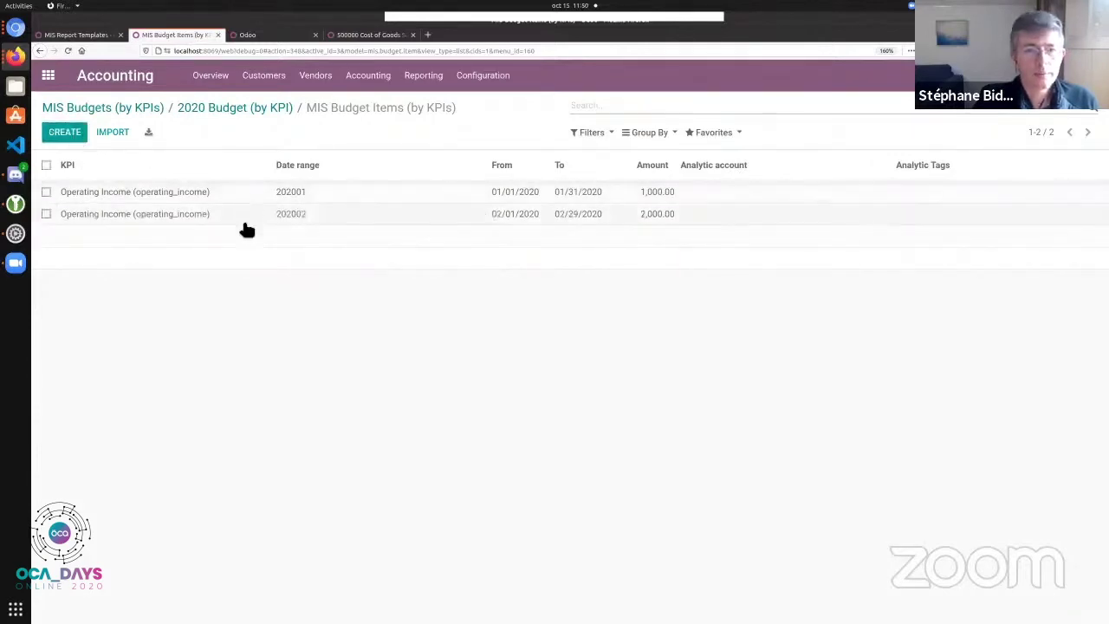
Step: Add a third budget item for the Cost of revenue KPI and assign it the full-year 2020 date range
click(66, 132)
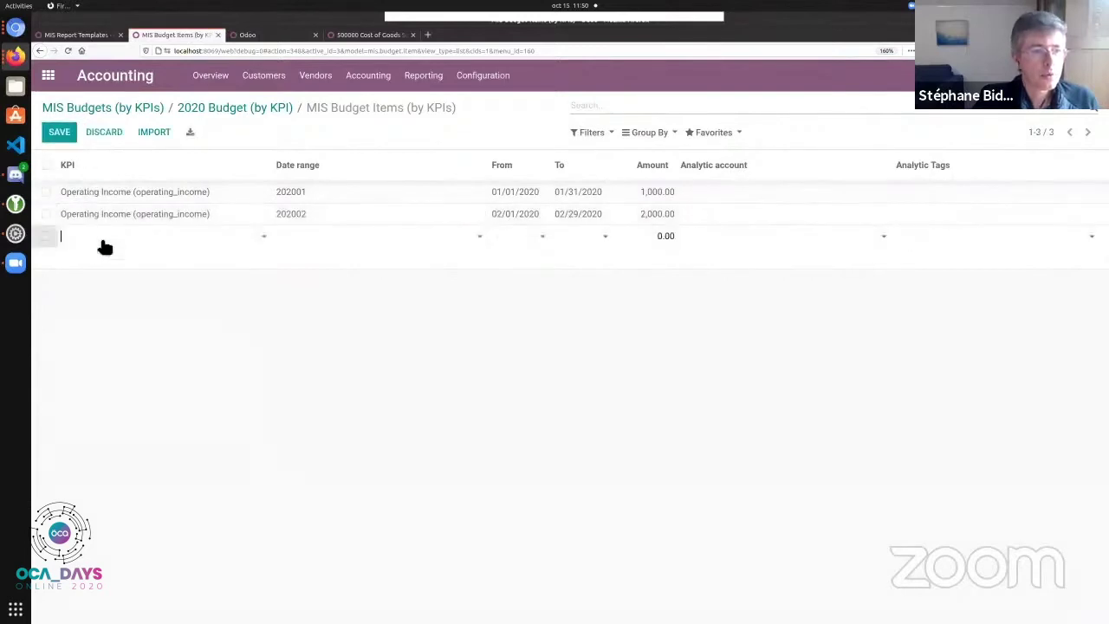
click(105, 245)
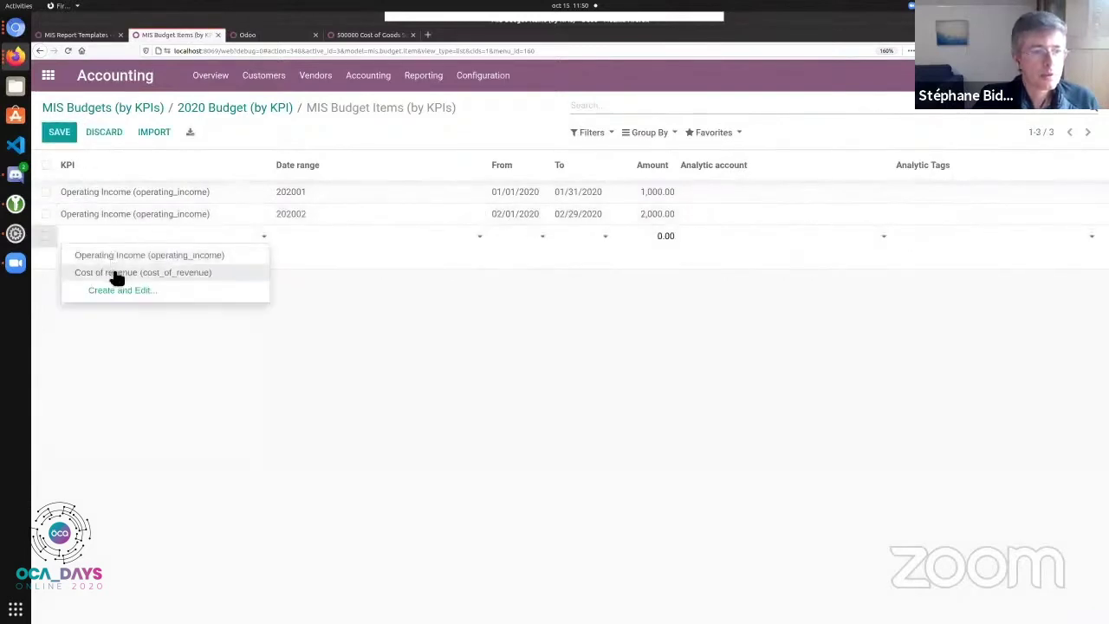
click(117, 275)
click(331, 245)
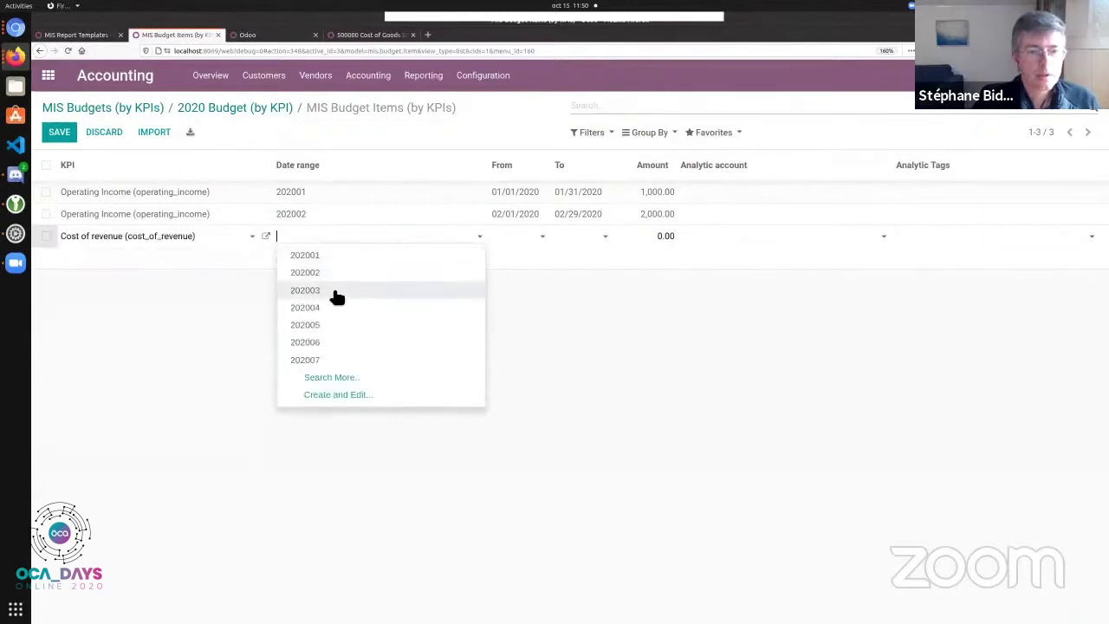
click(340, 242)
text(2020)
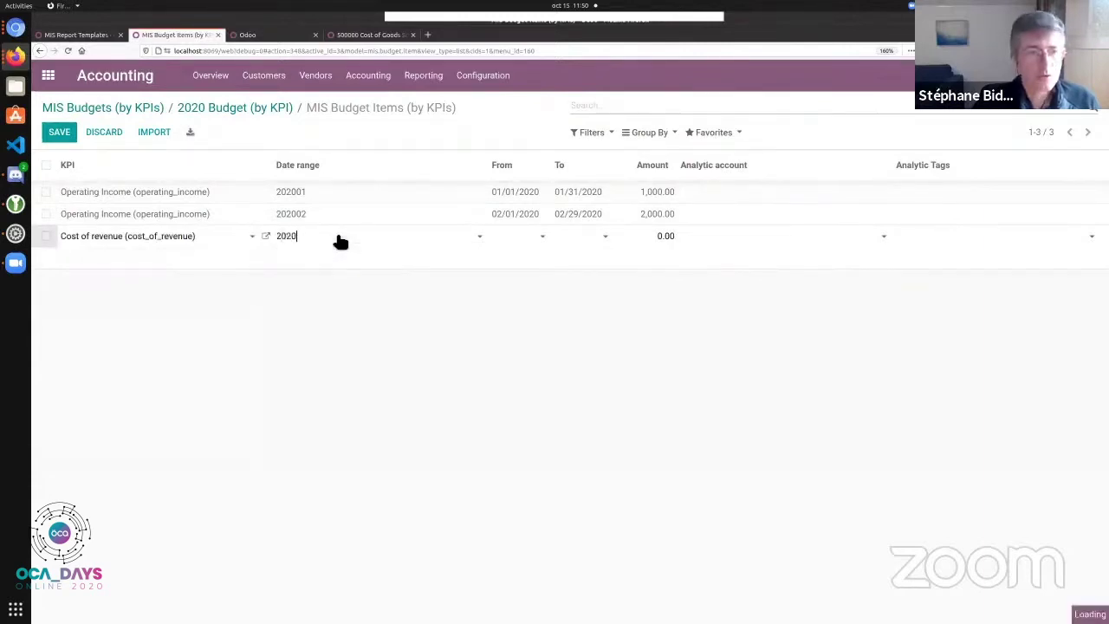
click(340, 395)
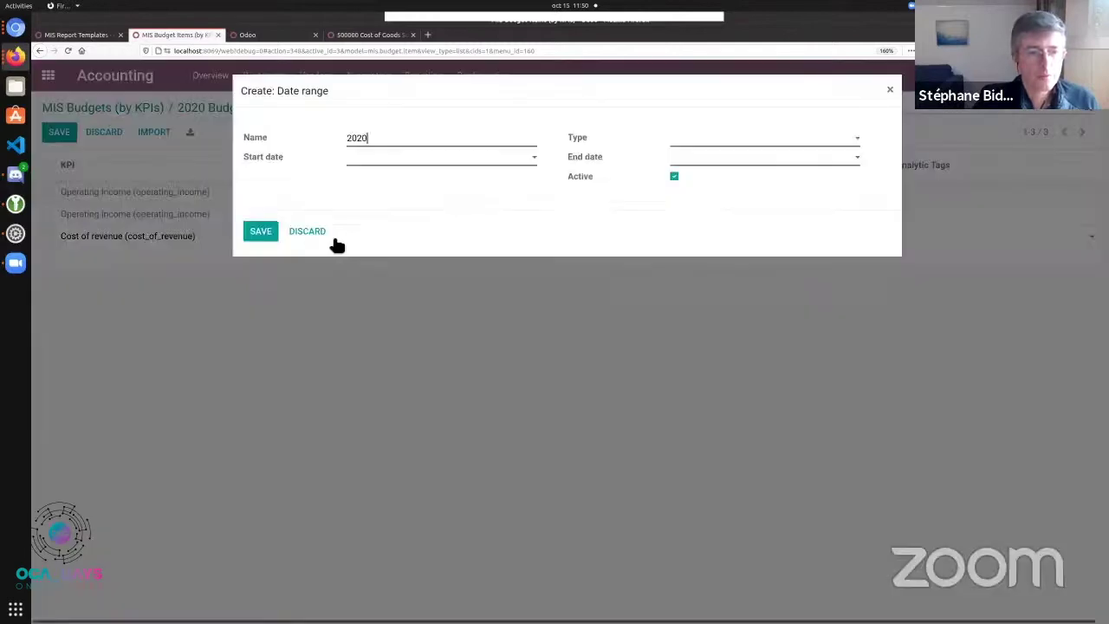
click(336, 234)
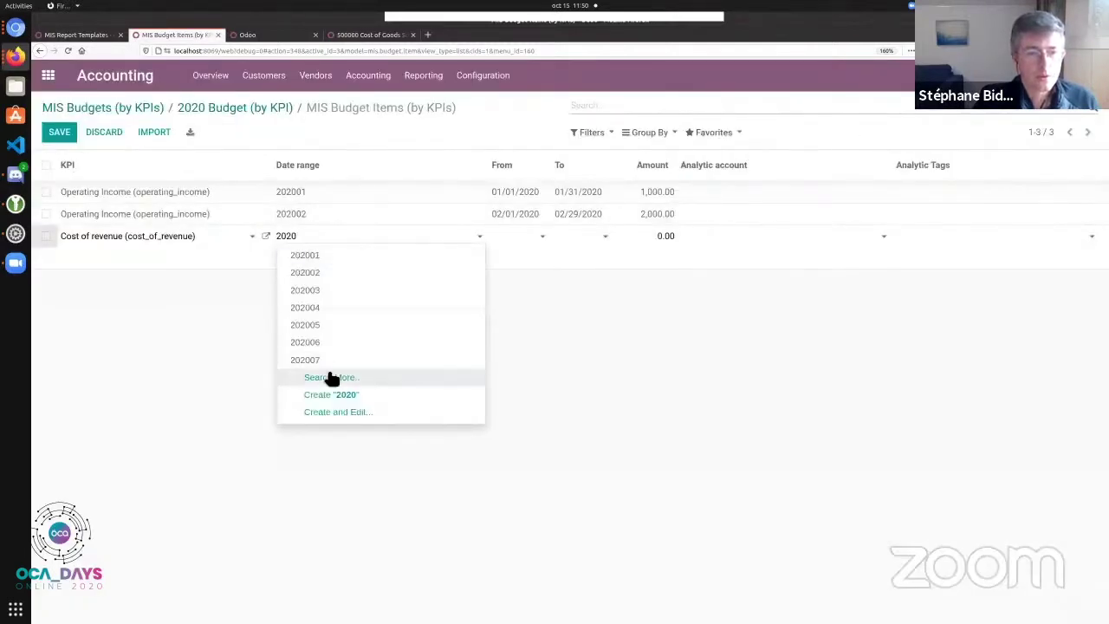
click(329, 377)
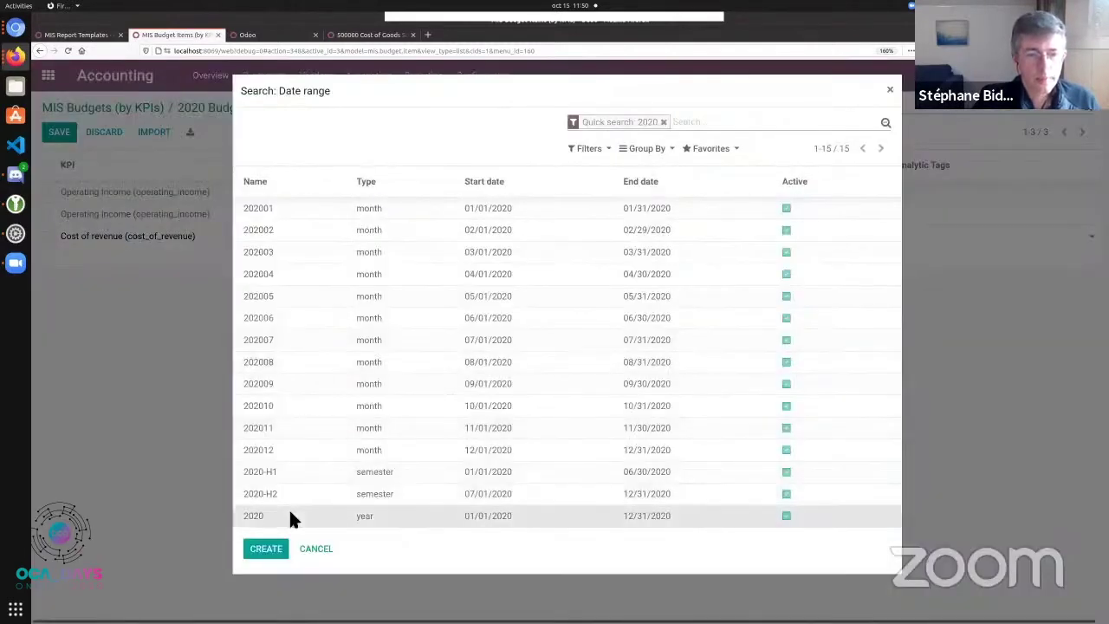
click(290, 516)
Step: Set the Cost of revenue item's amount to 2500 and save it
click(663, 238)
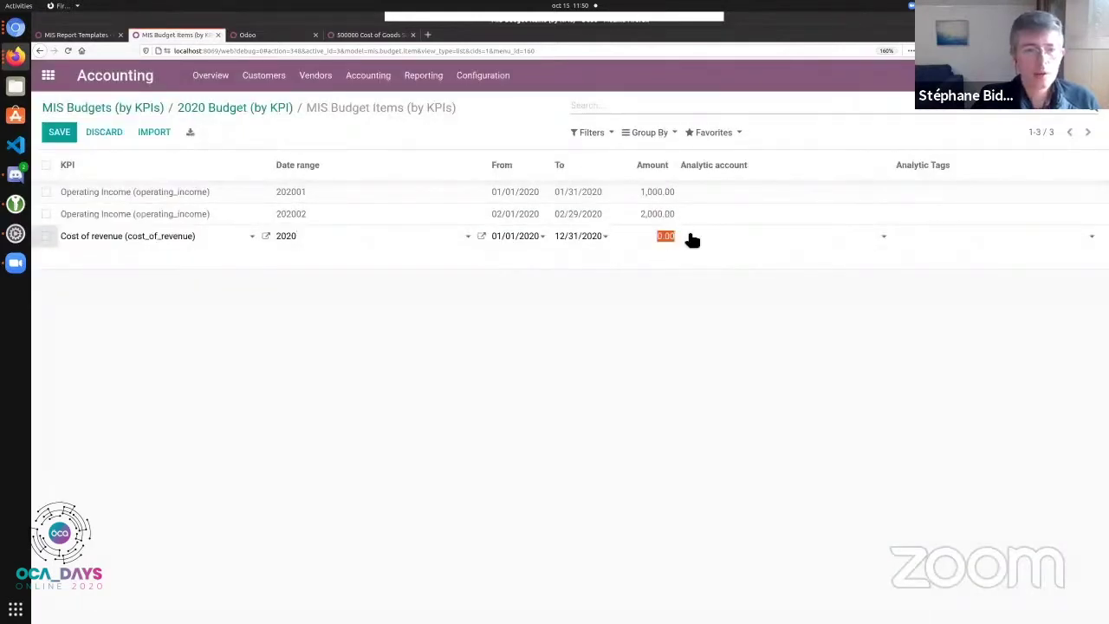
text(10)
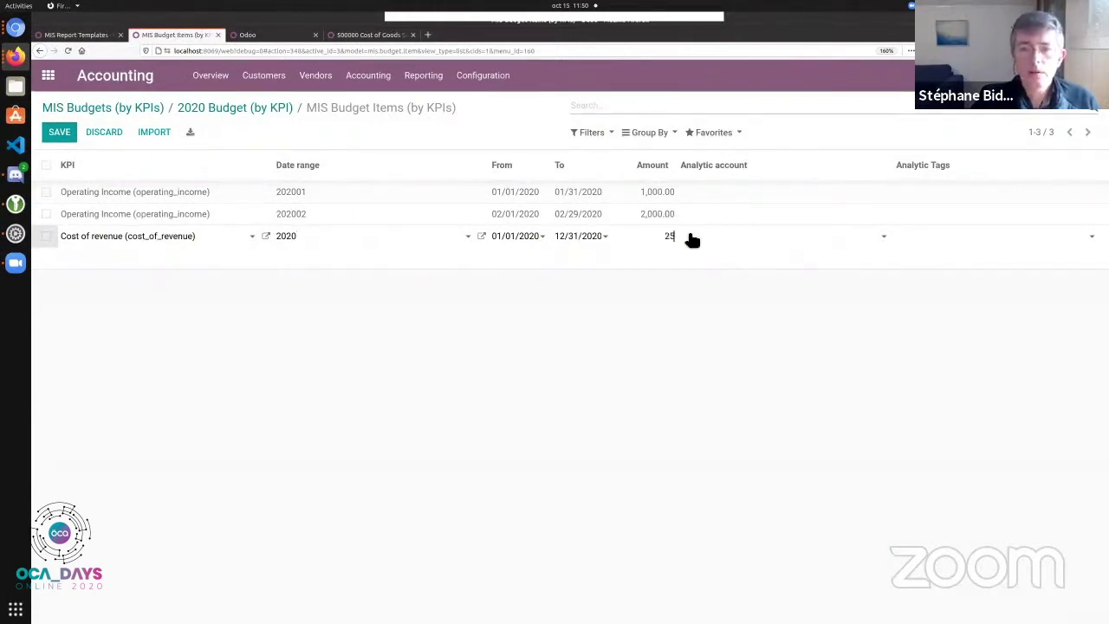
click(69, 133)
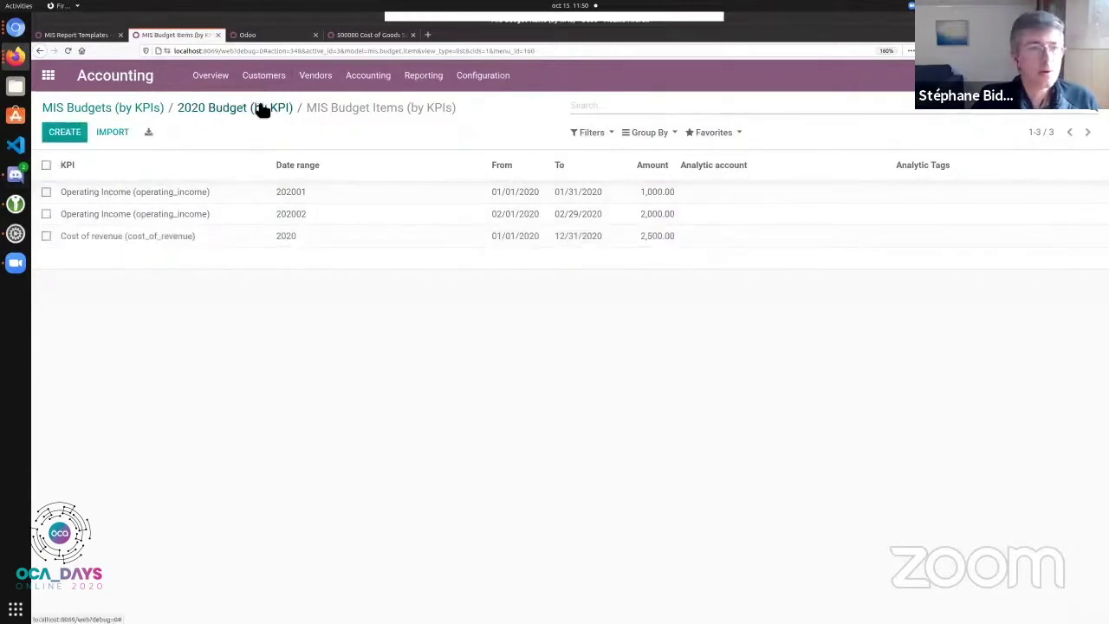
Step: Leave the budget and open the P&L 2020 MIS report for editing
click(260, 117)
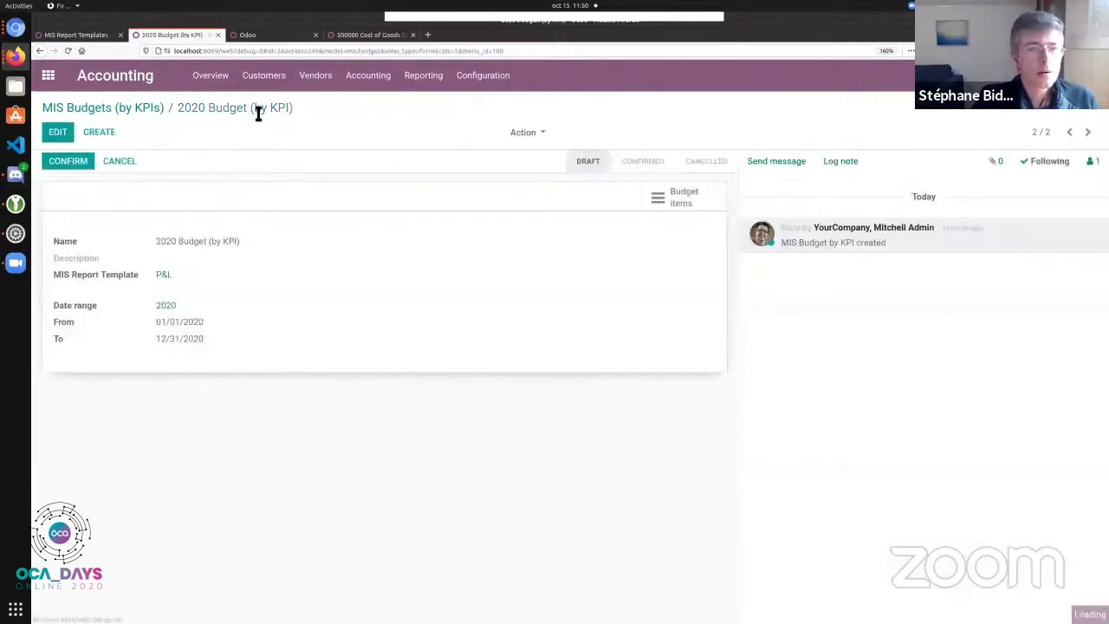
click(119, 113)
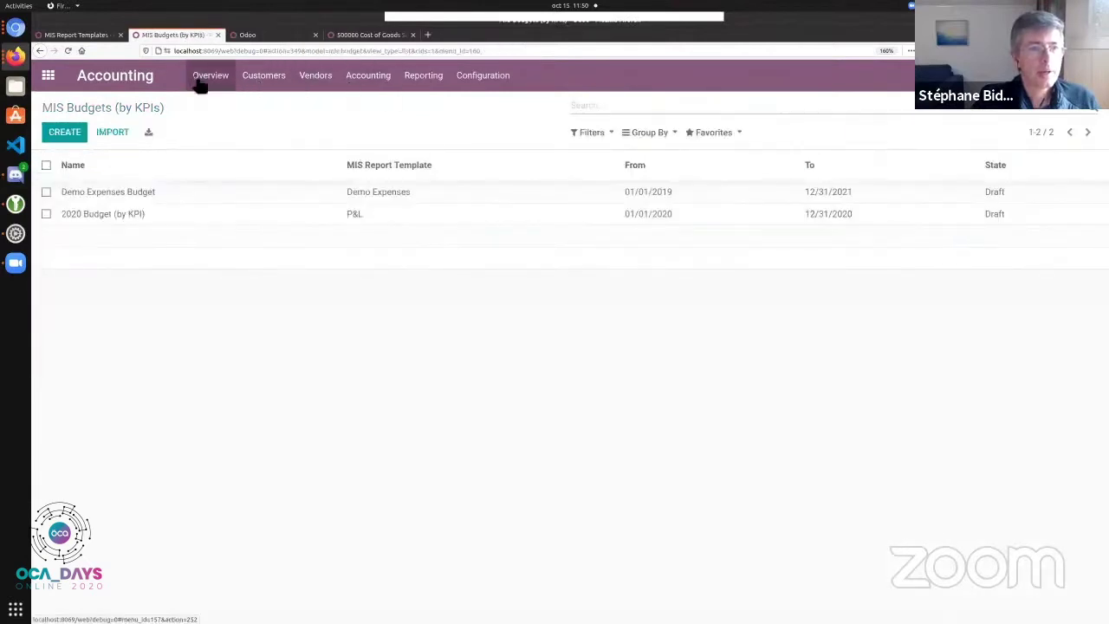
click(422, 77)
click(472, 460)
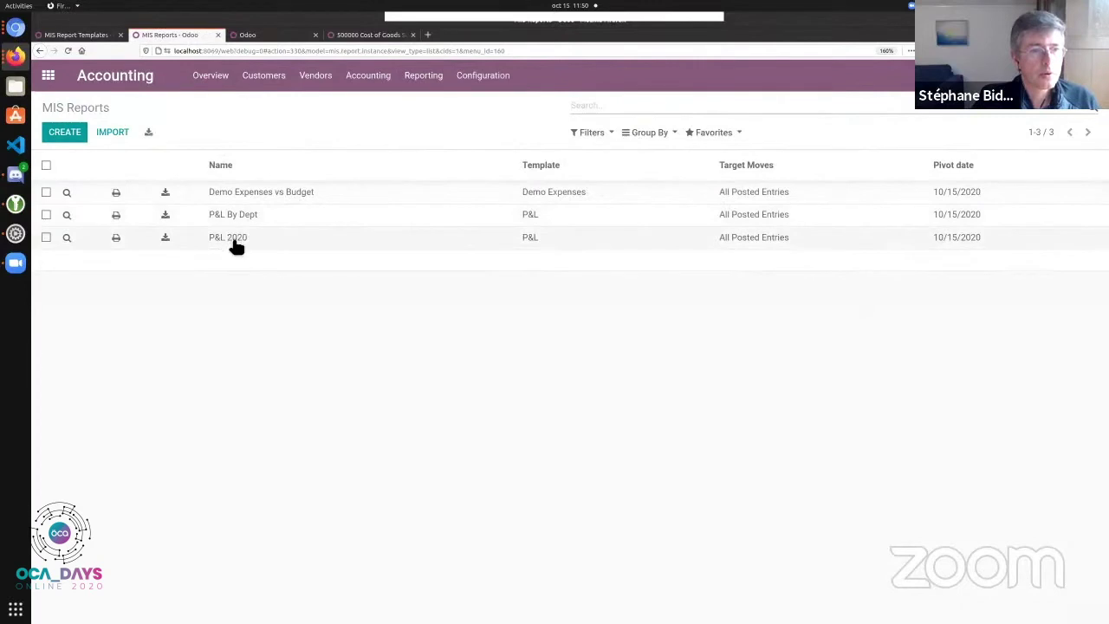
click(237, 243)
click(57, 132)
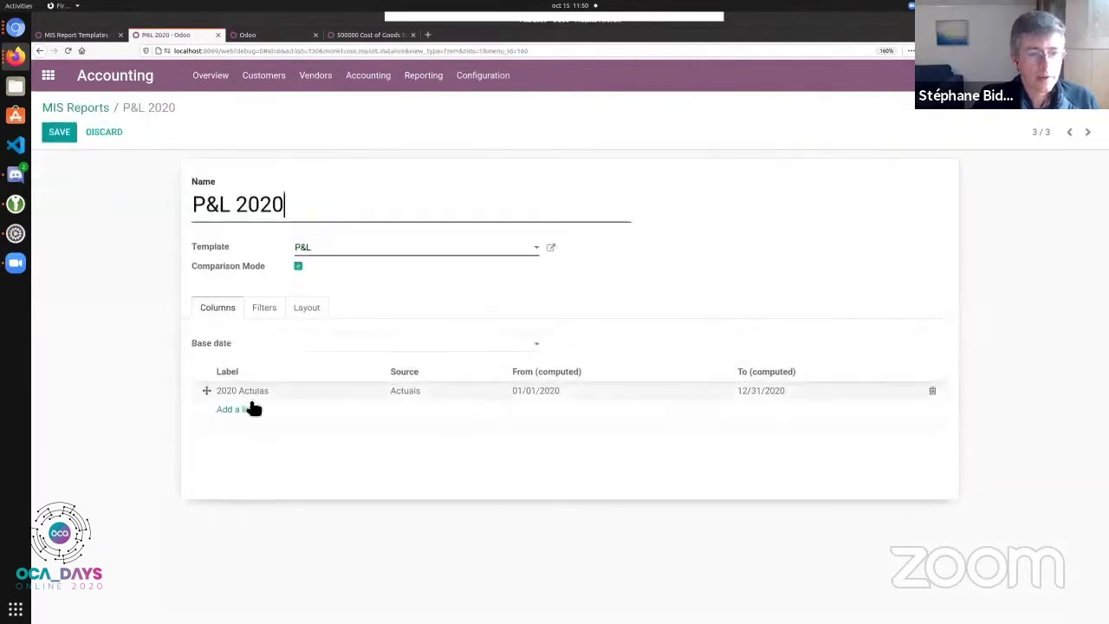
Step: Add a report column labelled "2020 Budget (by KPI)" with source MIS Budget by KPI, linked to the 2020 Budget (by KPI) budget
click(249, 409)
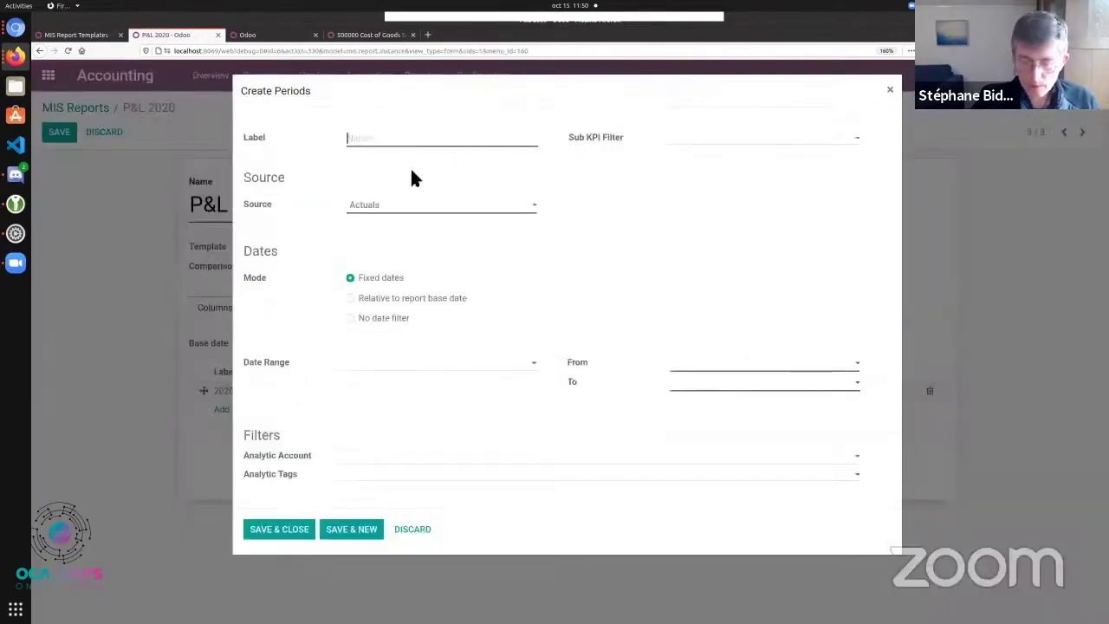
text(2020 Budget (by K)
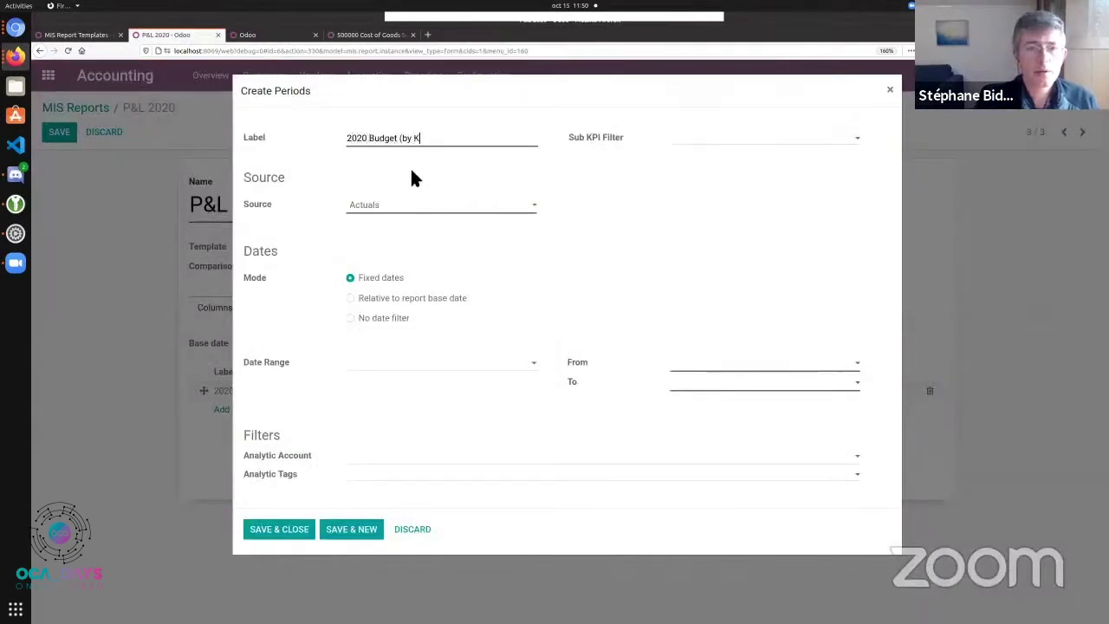
text(PI))
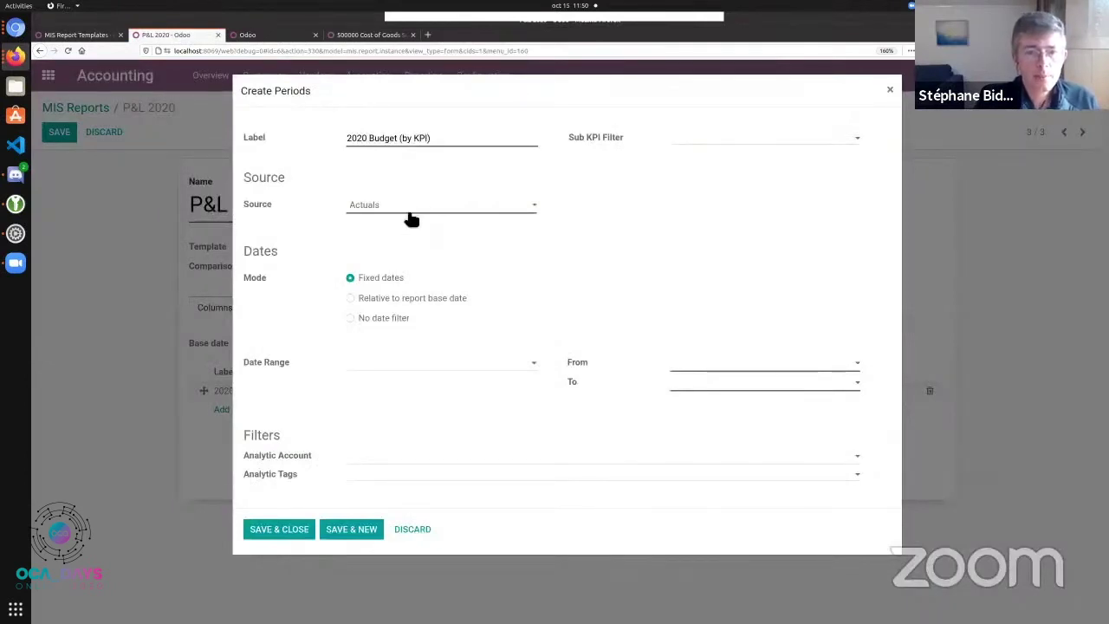
click(409, 208)
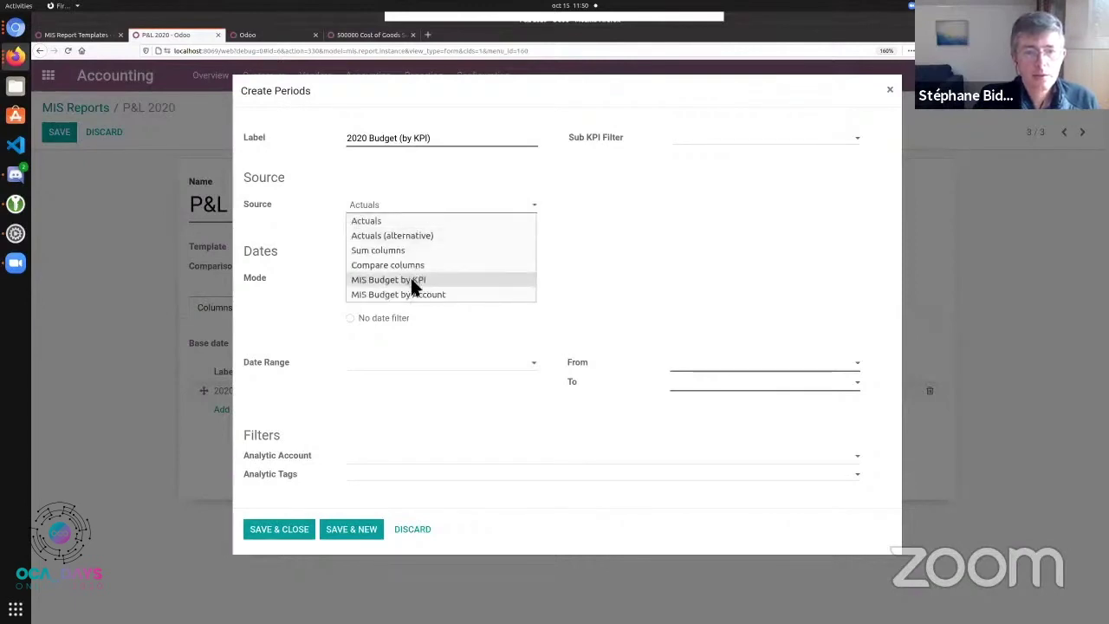
click(412, 281)
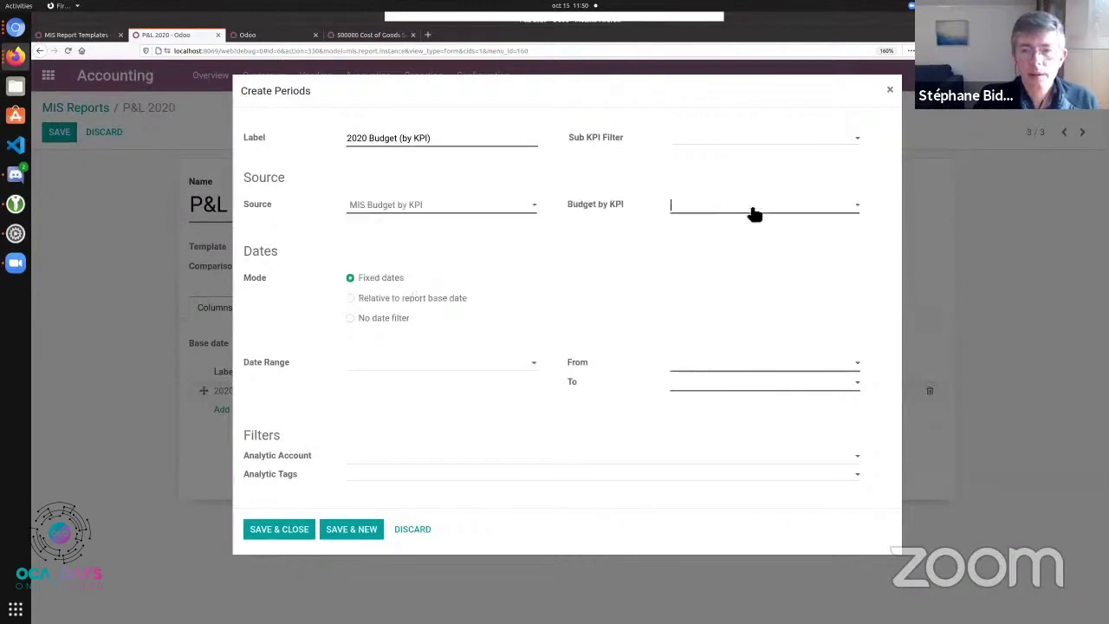
click(750, 208)
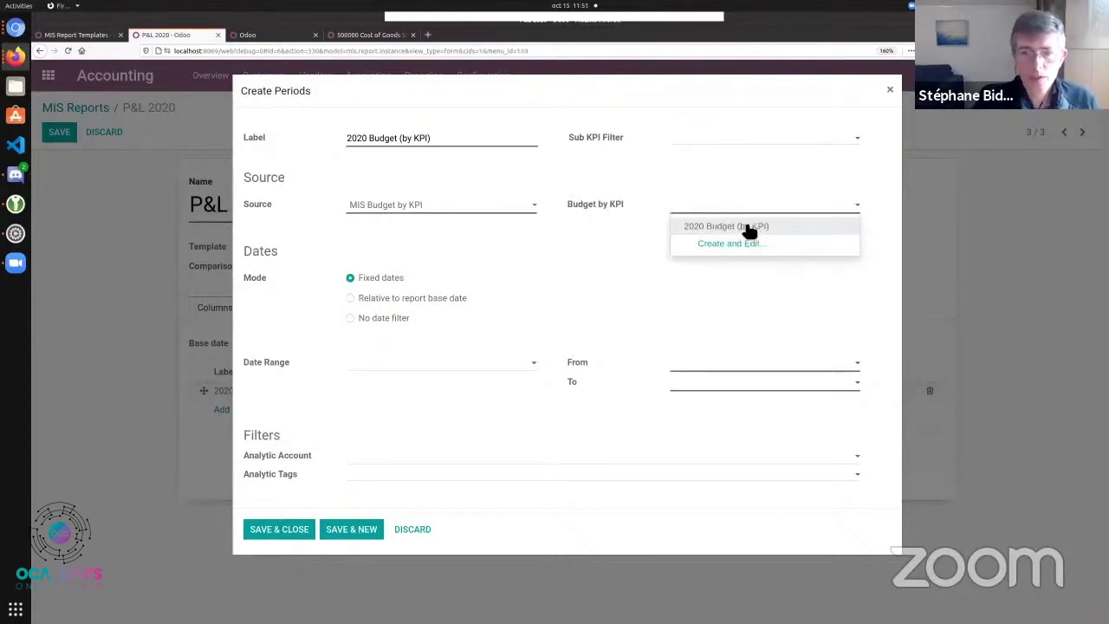
click(749, 227)
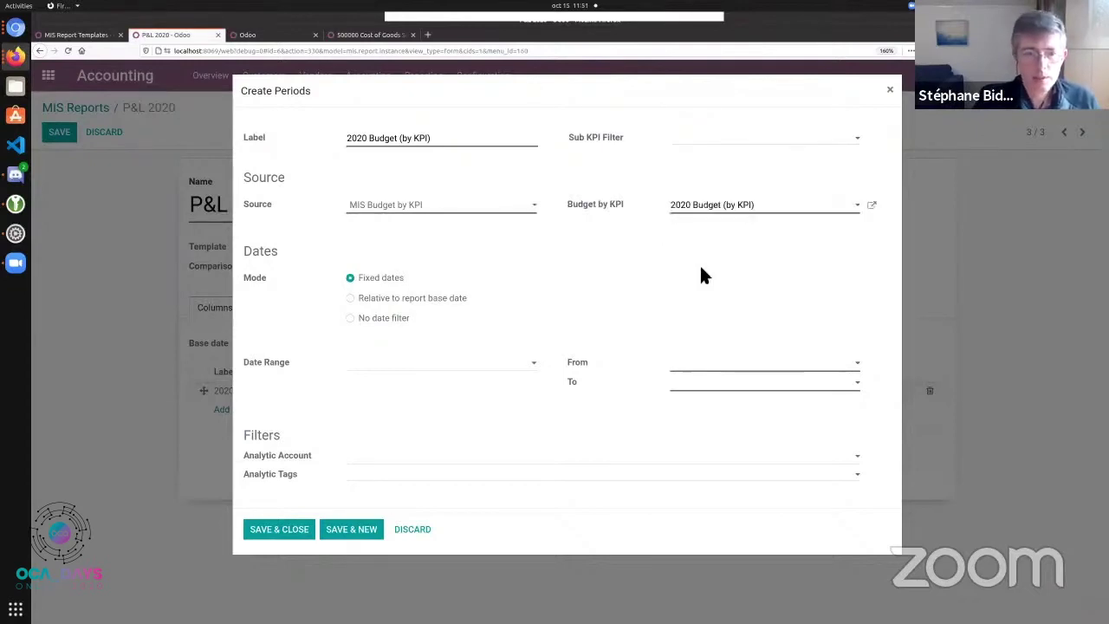
Step: Assign the full-year 2020 date range to the budget column, and save and preview the P&L 2020 report
click(460, 364)
text(2020)
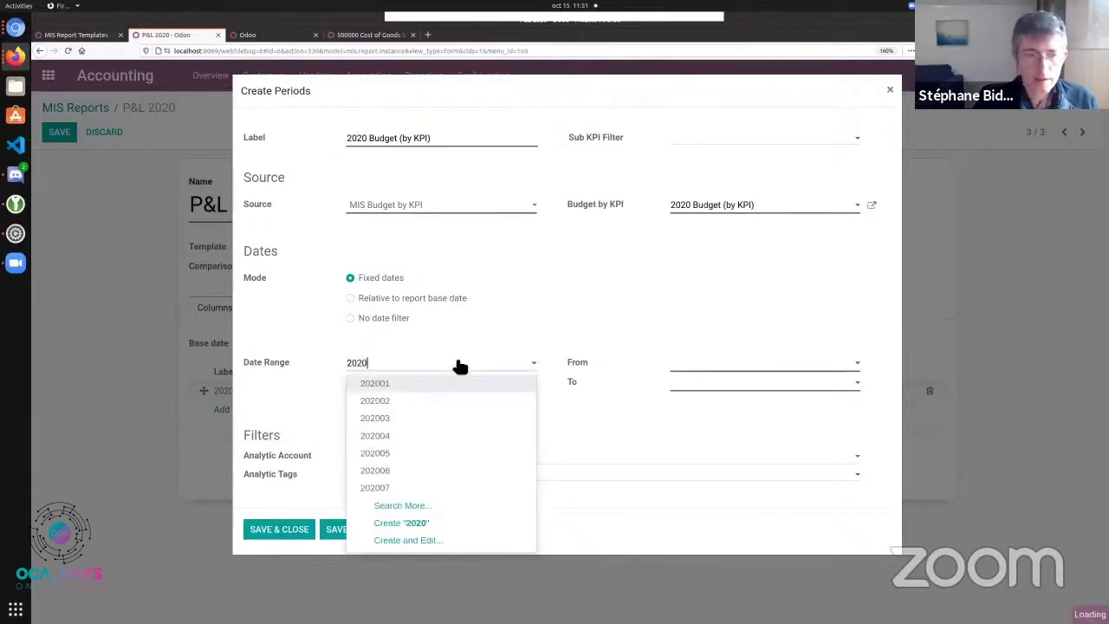
click(448, 506)
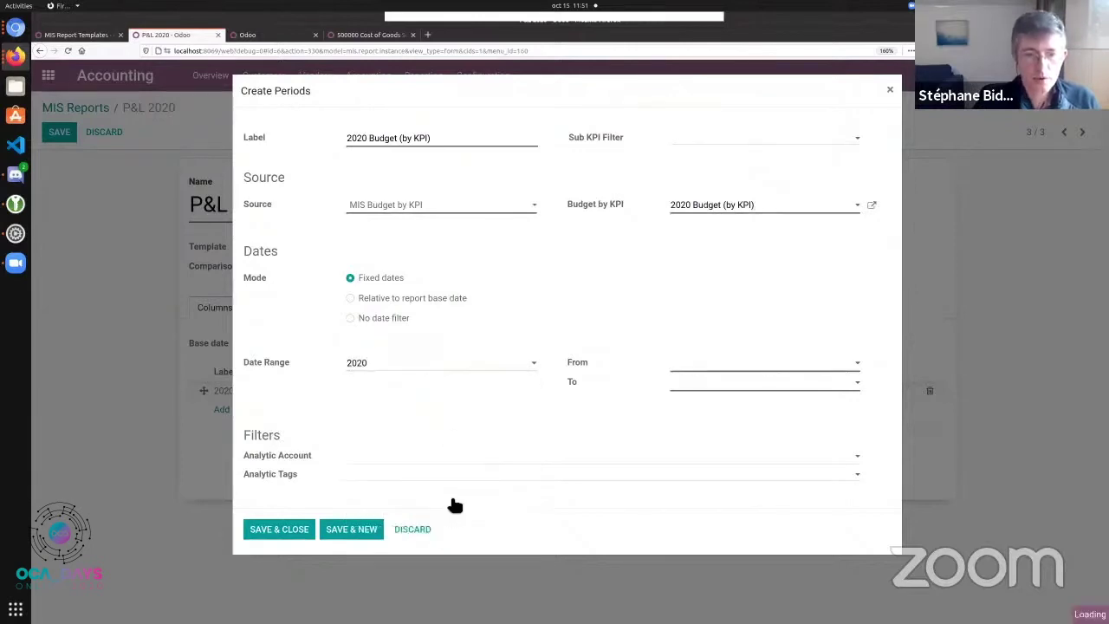
click(392, 513)
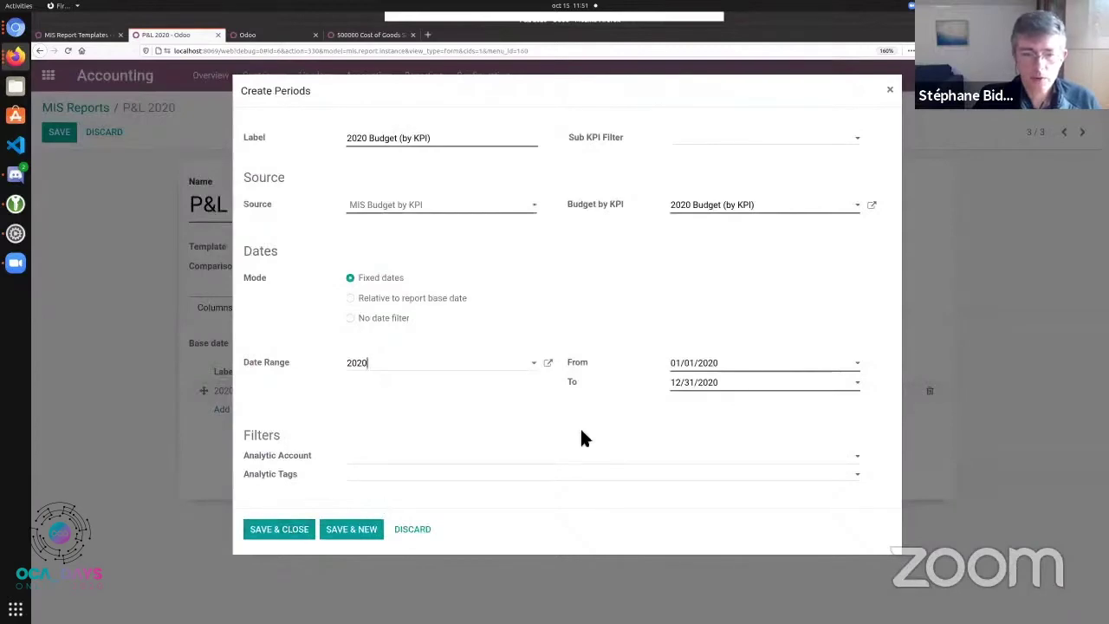
click(289, 532)
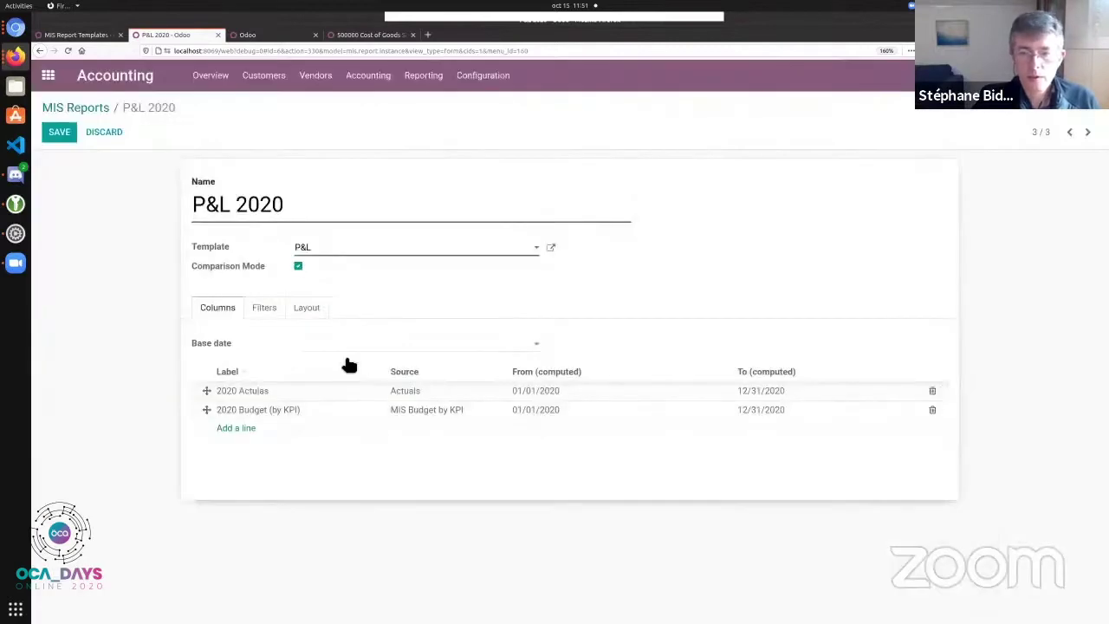
click(59, 132)
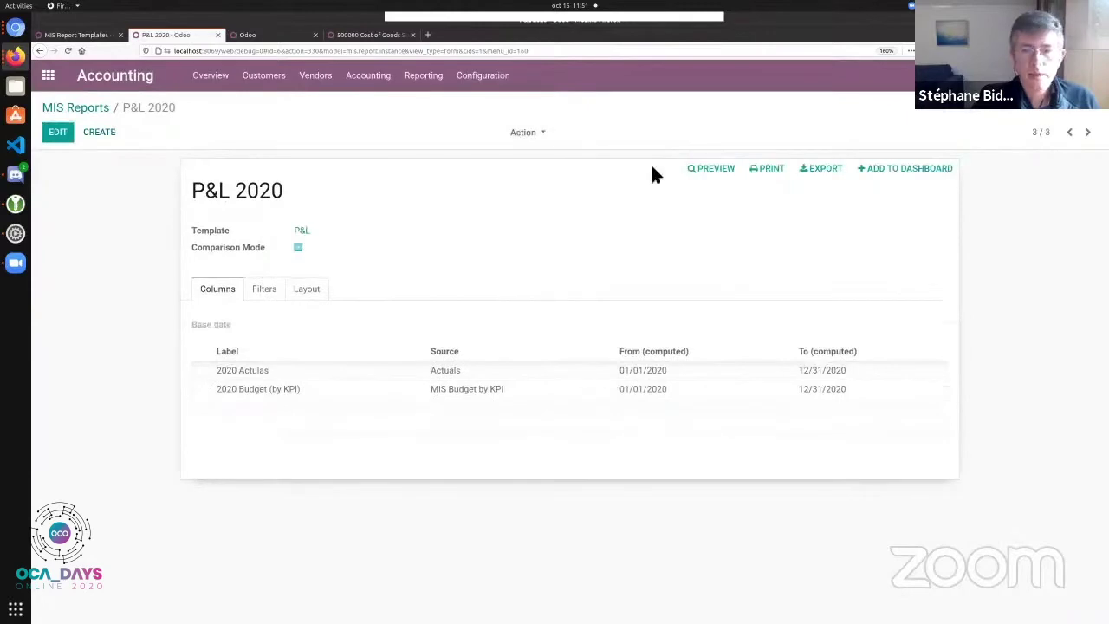
click(704, 169)
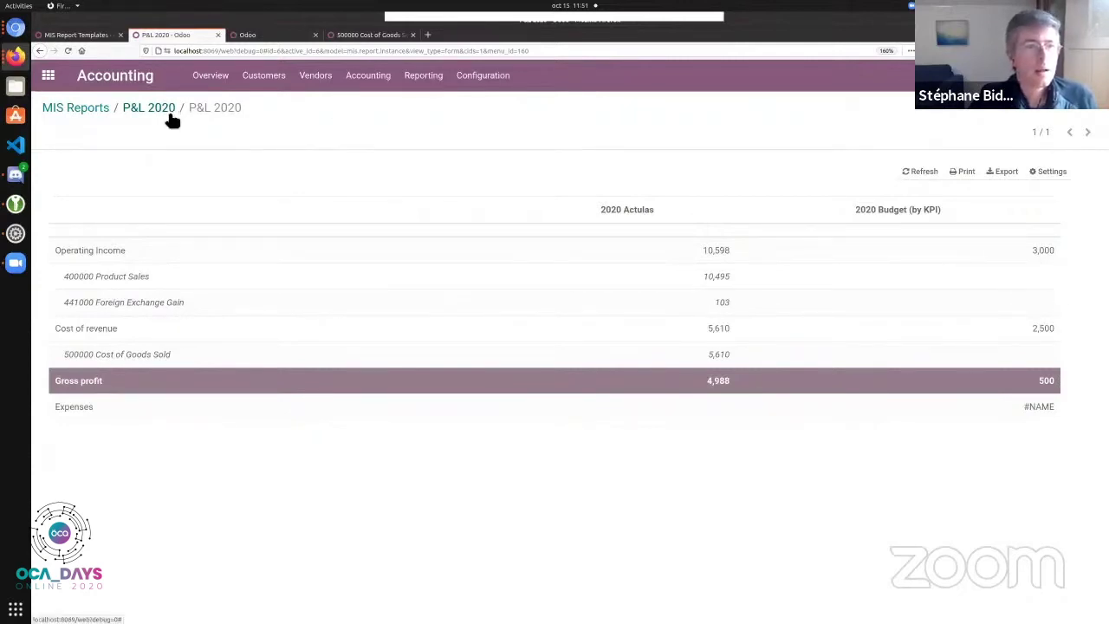
Step: Create a new MIS budget by accounts named "2020 Budget by account"
click(444, 88)
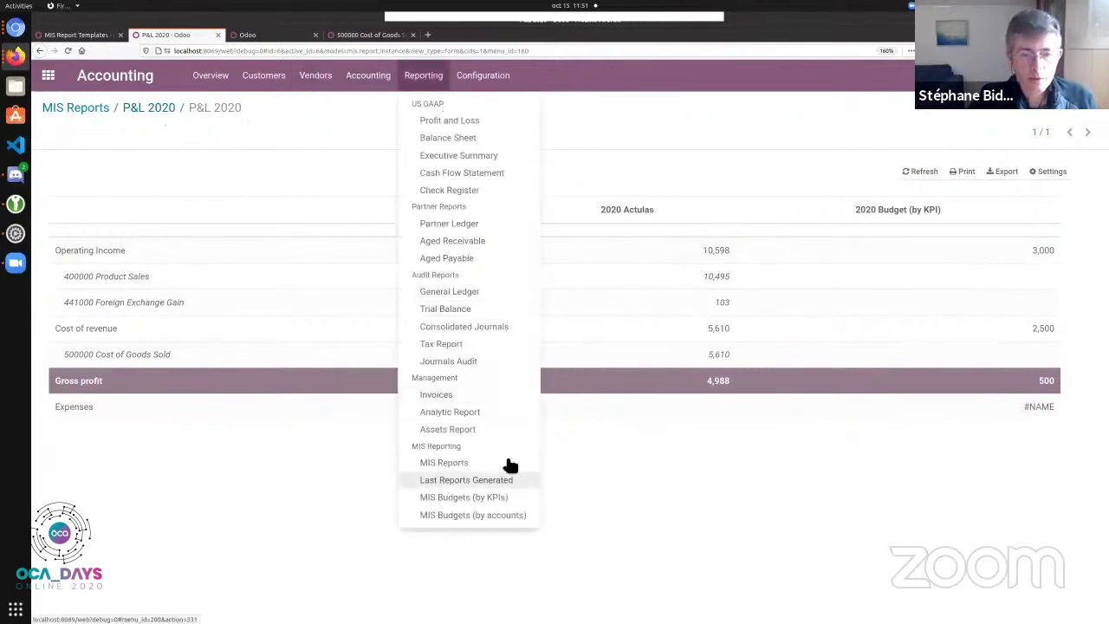
click(501, 512)
click(83, 139)
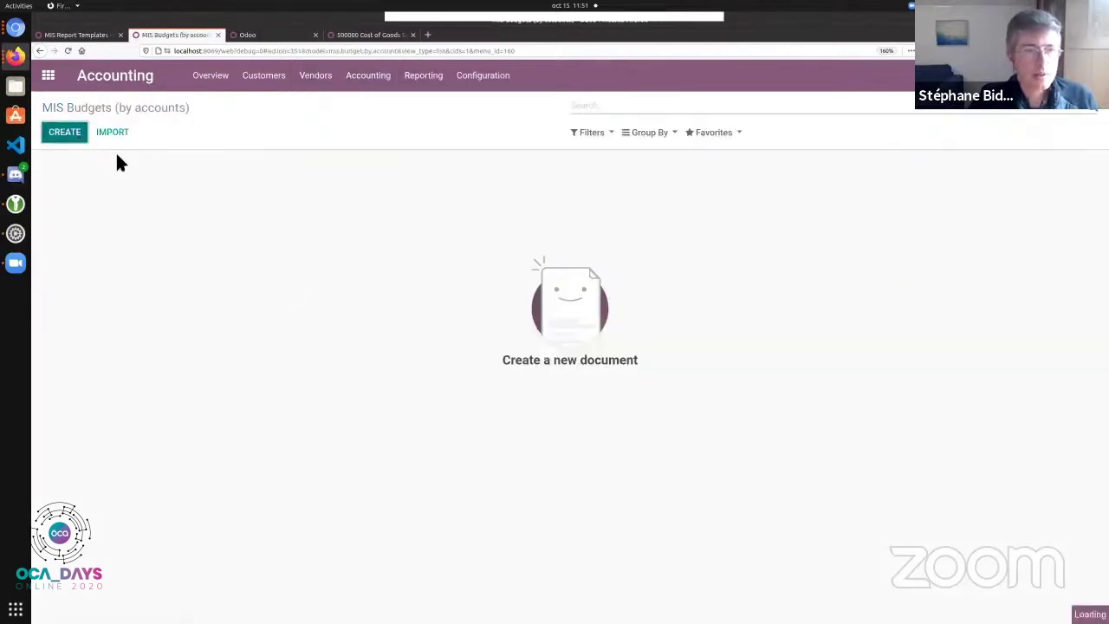
text(2020)
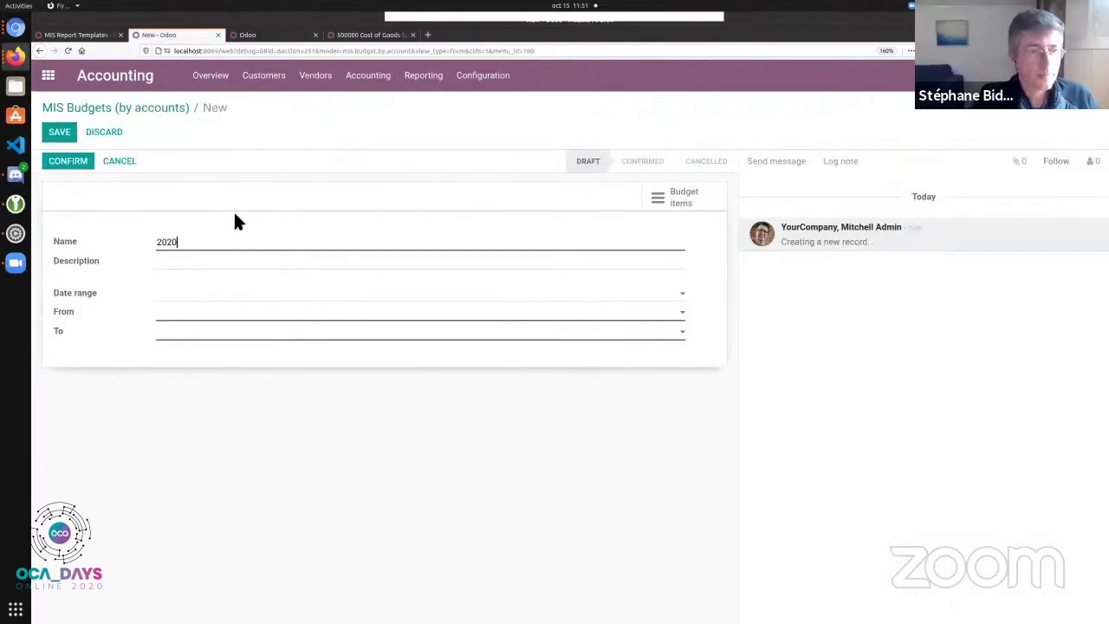
text( Budget by account)
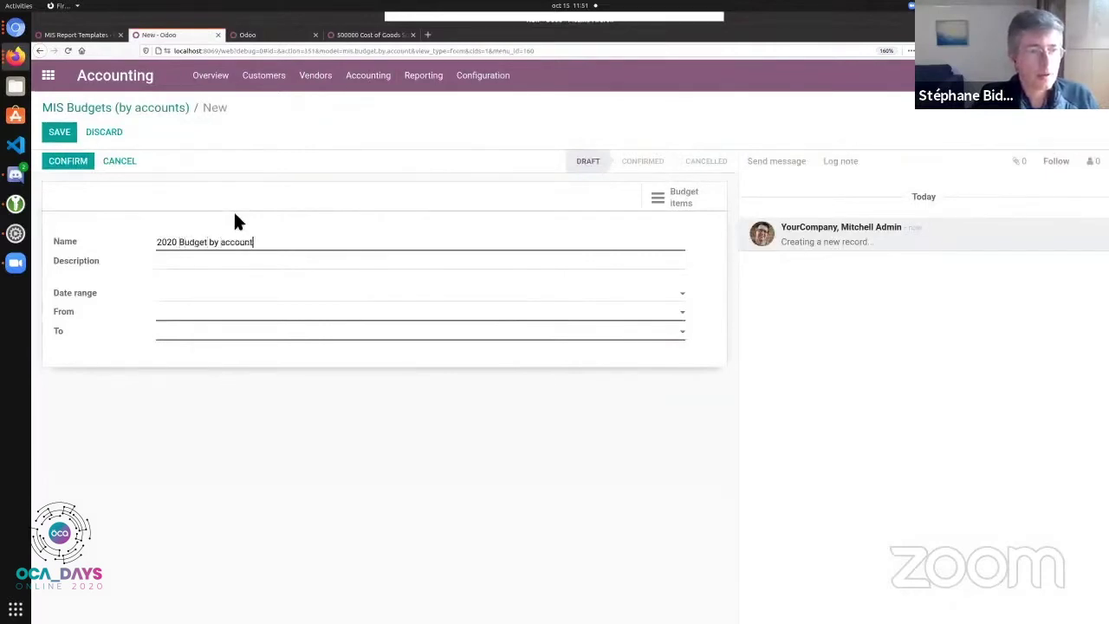
Step: Assign the full-year 2020 date range to the account budget, save it and open its budget items
text(2020)
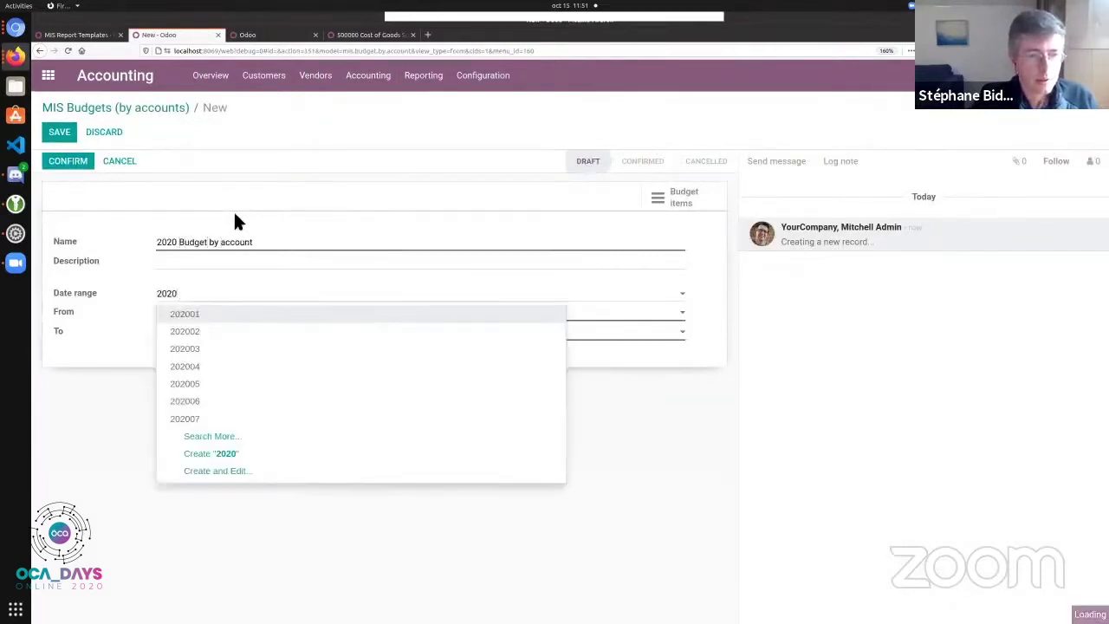
click(233, 439)
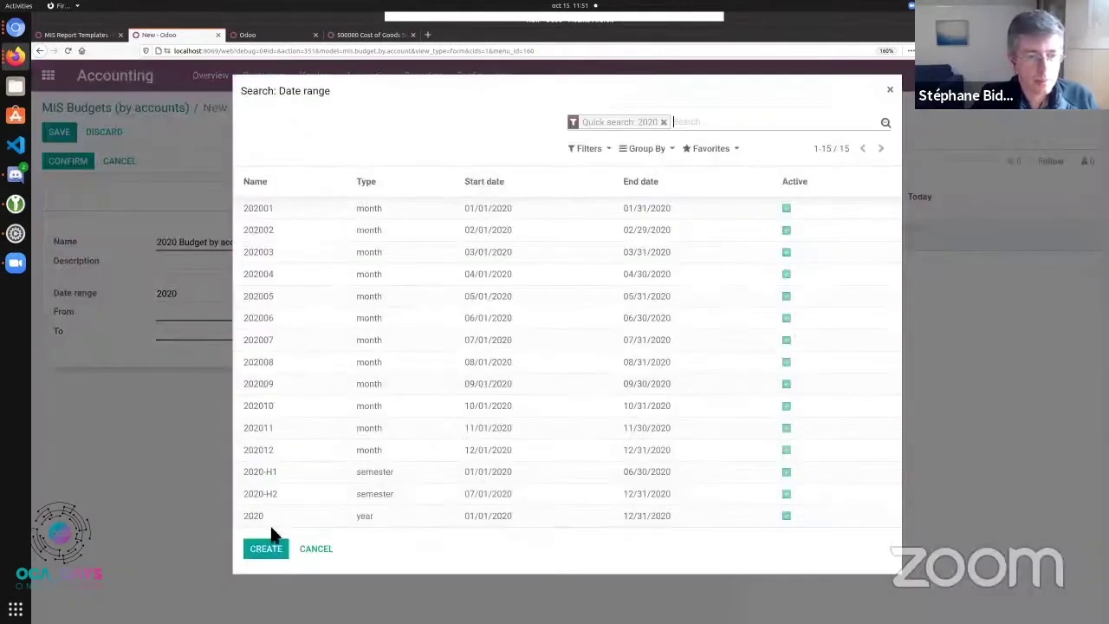
click(271, 516)
click(59, 131)
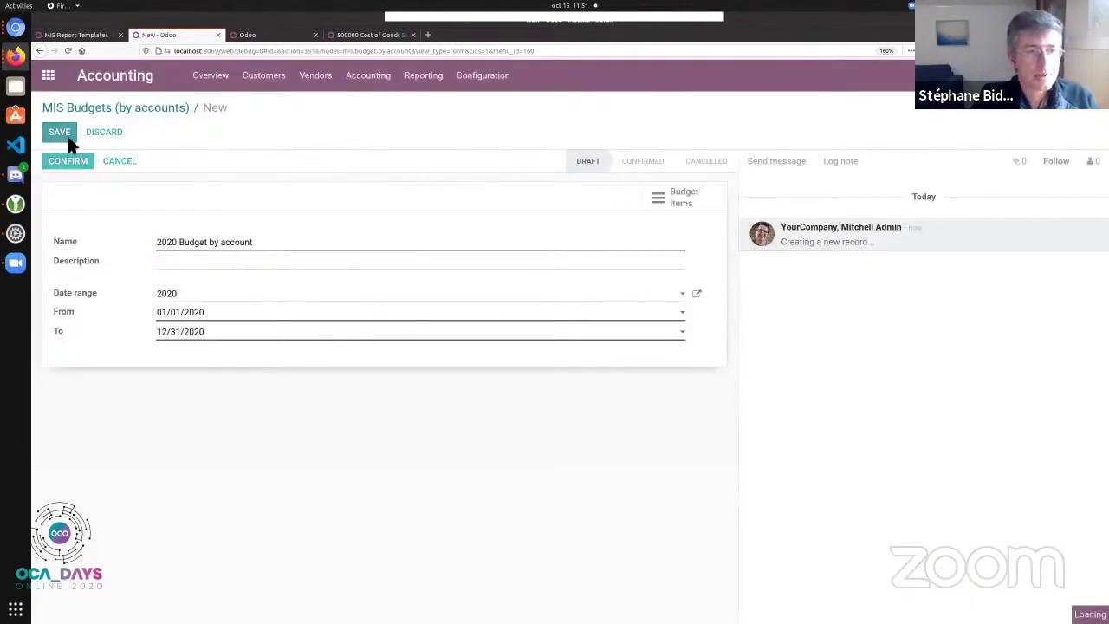
click(658, 202)
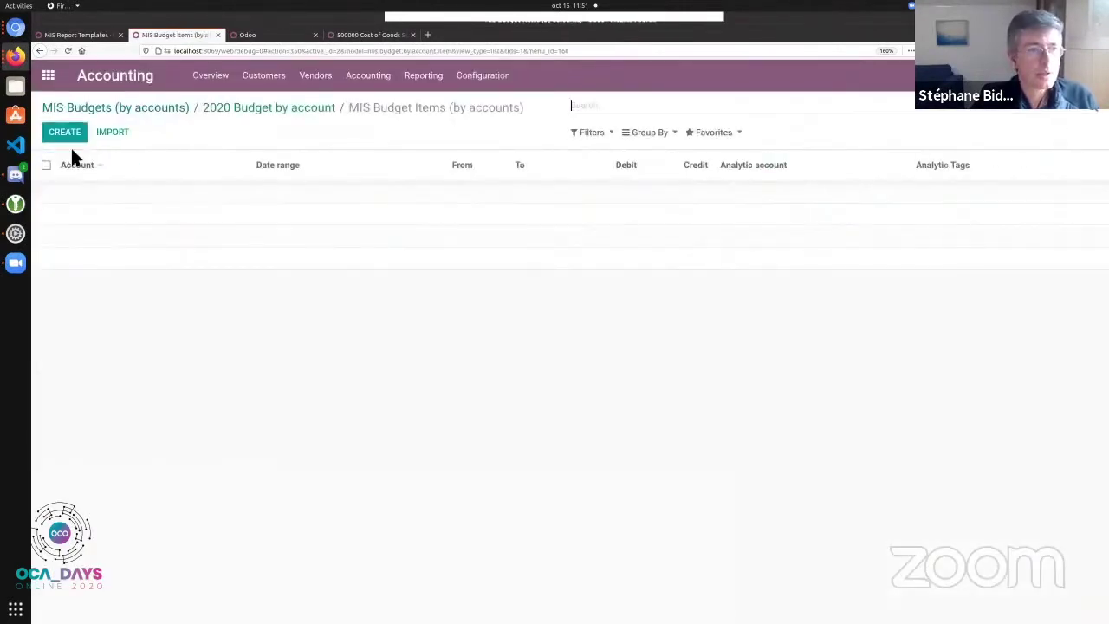
Step: Create a budget item for account 500000 Cost of Goods Sold with the full-year 2020 date range
click(66, 135)
click(85, 195)
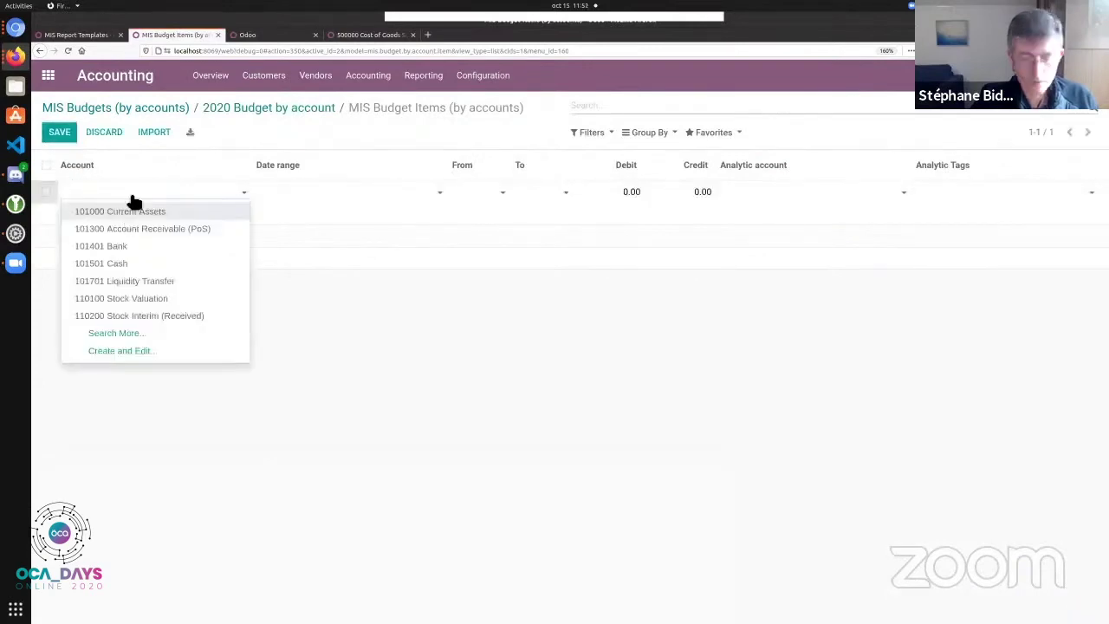
text(50)
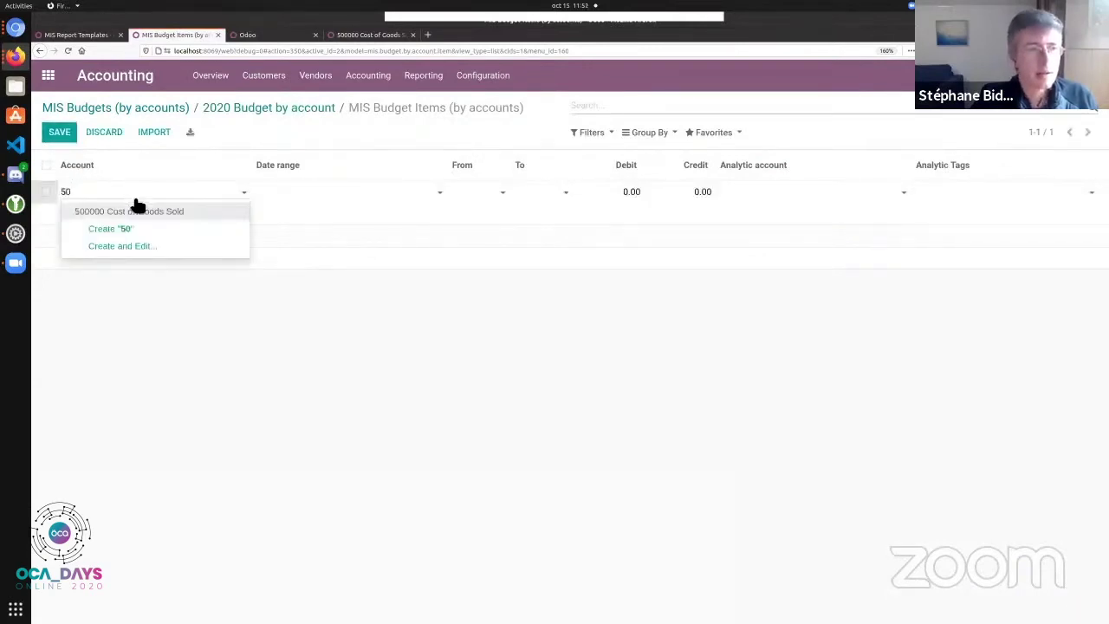
click(136, 211)
click(342, 201)
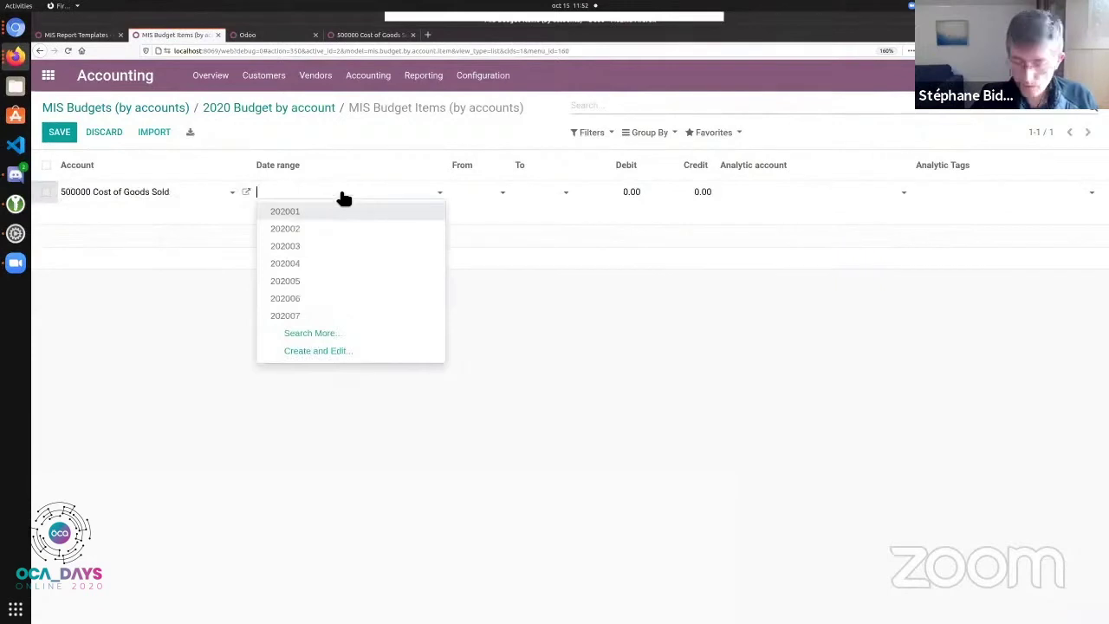
text(2020)
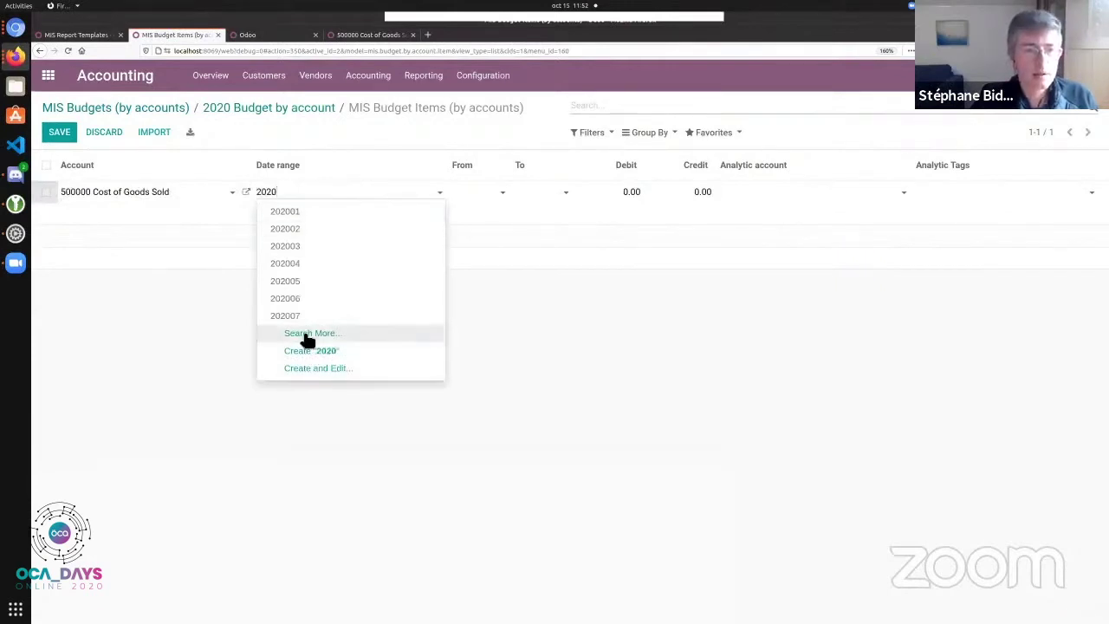
click(305, 335)
click(319, 517)
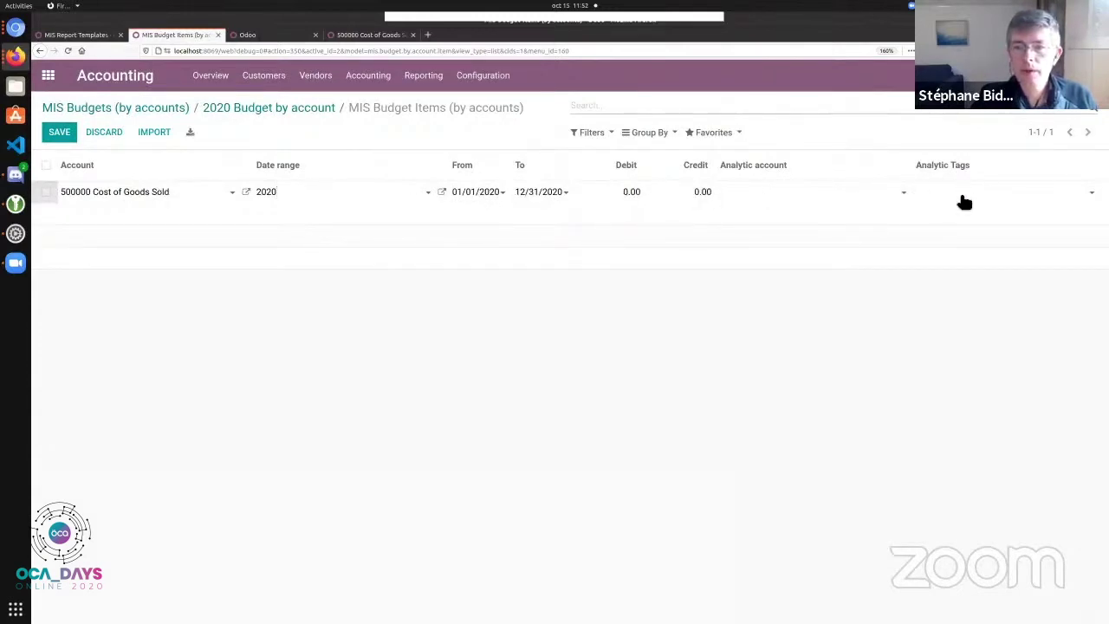
Step: Set the Cost of Goods Sold item's debit to 2500 and save the item
click(618, 194)
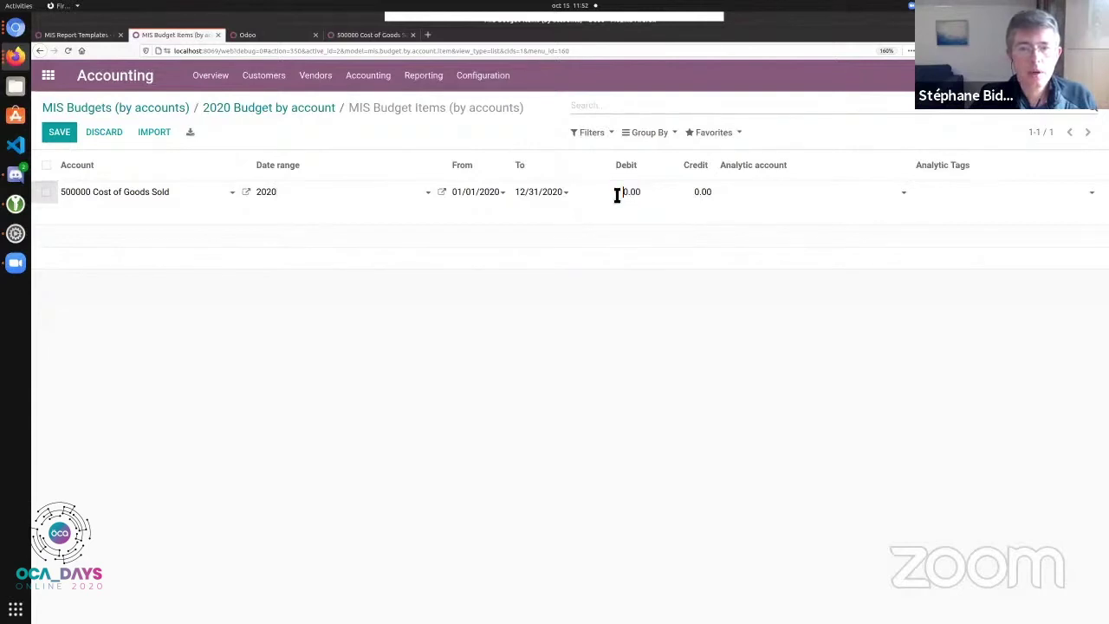
double_click(617, 195)
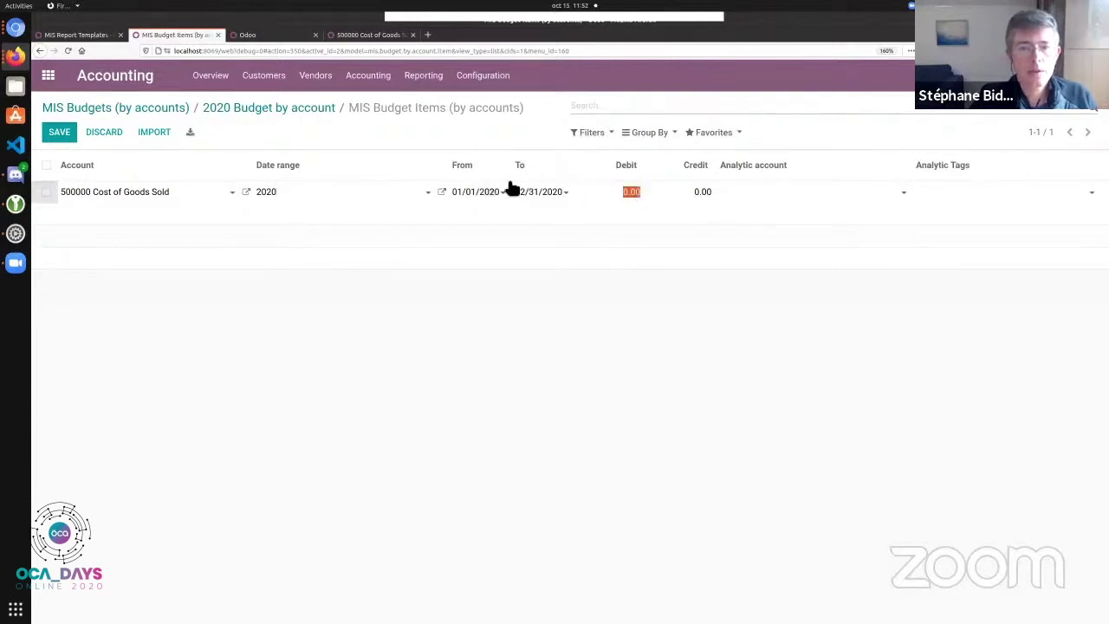
text(20)
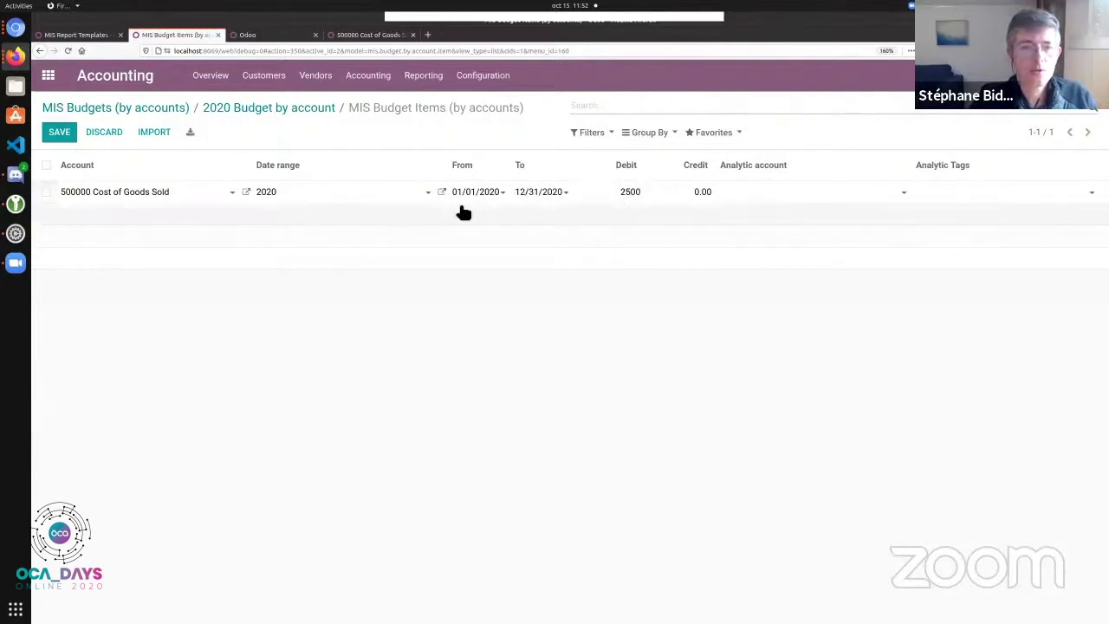
click(62, 136)
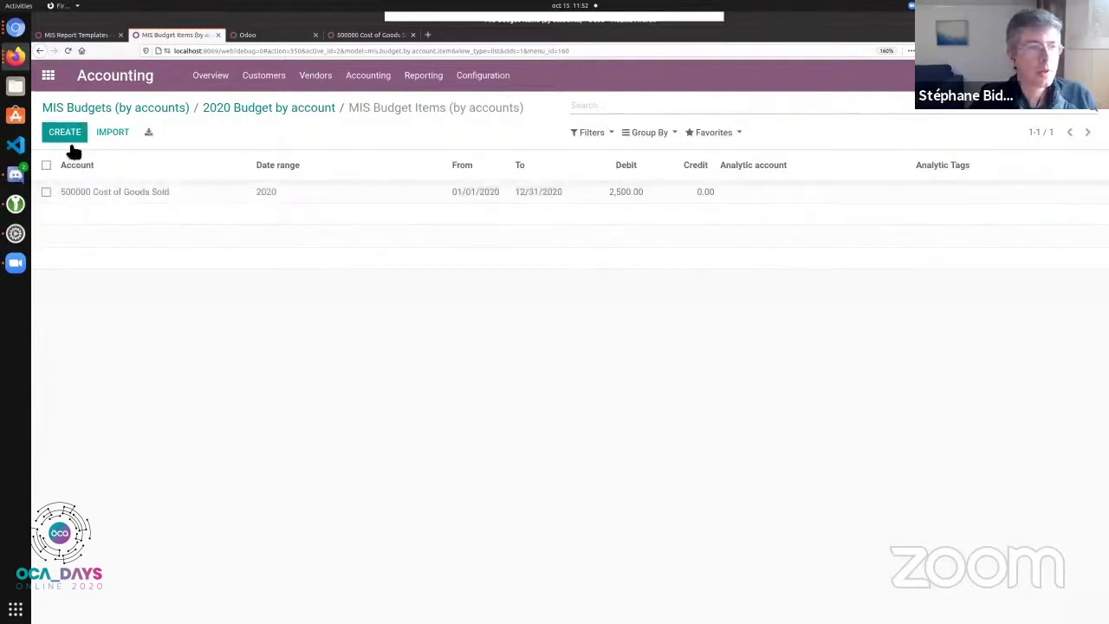
Step: Add a budget item for account 400000 Product Sales with date range 202001 and a debit of 3,000, and save it
click(107, 217)
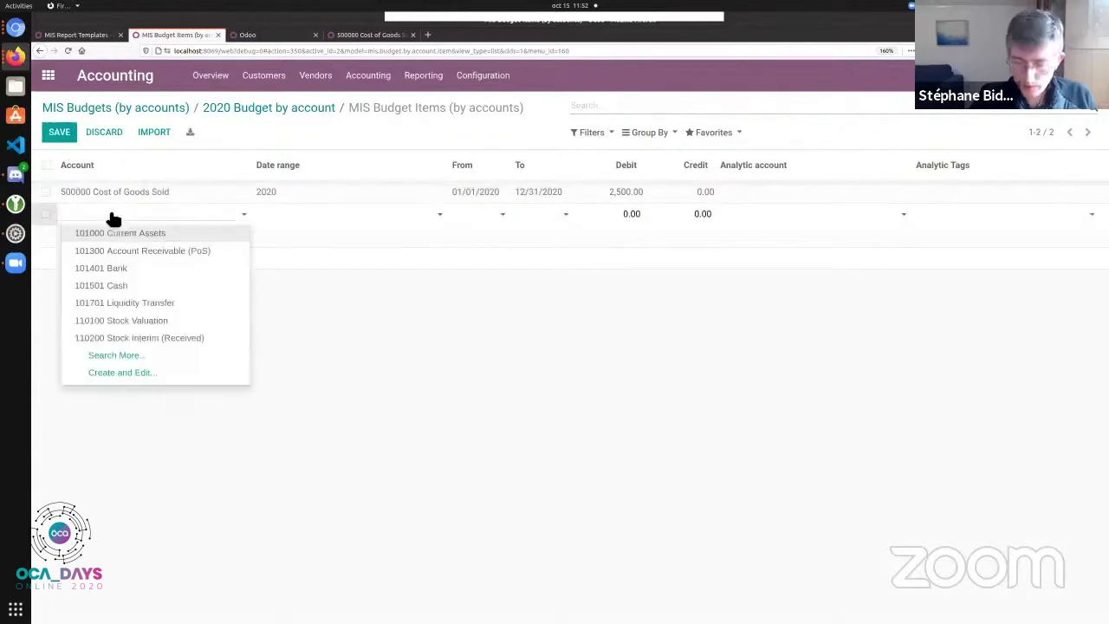
text(40)
click(114, 234)
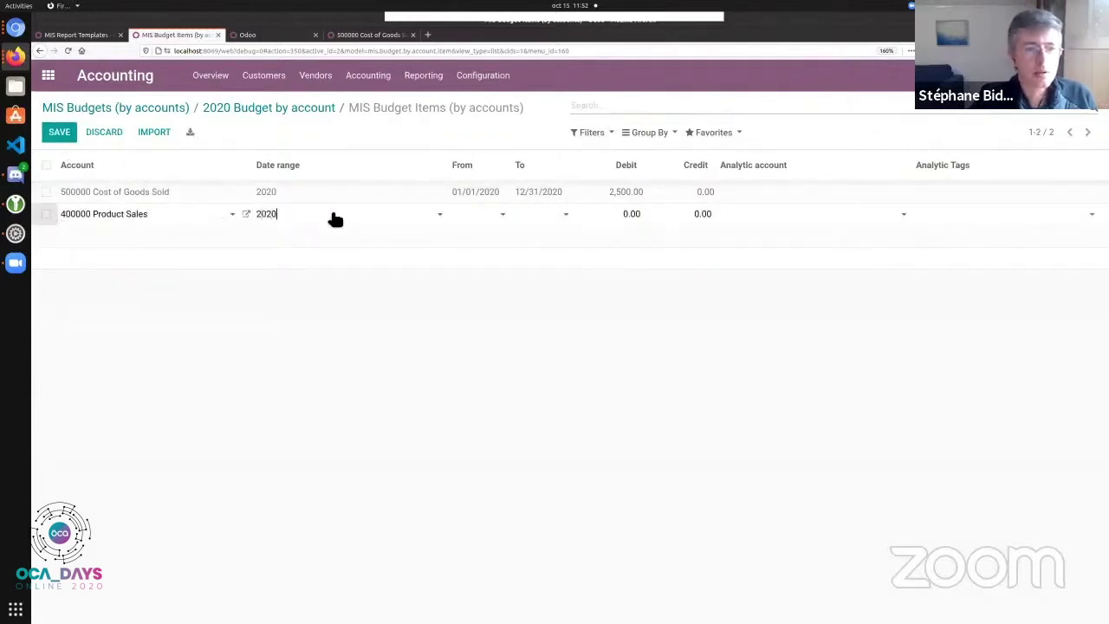
key(Return)
key(shift+Tab)
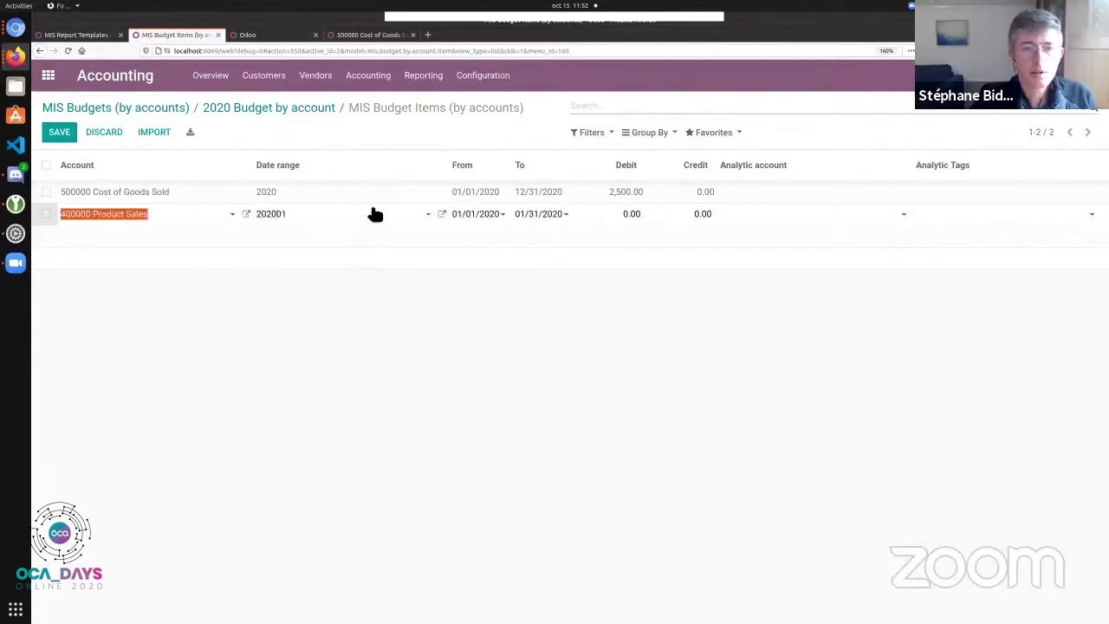
key(Tab)
key(Tab)
key(Tab)
key(Tab)
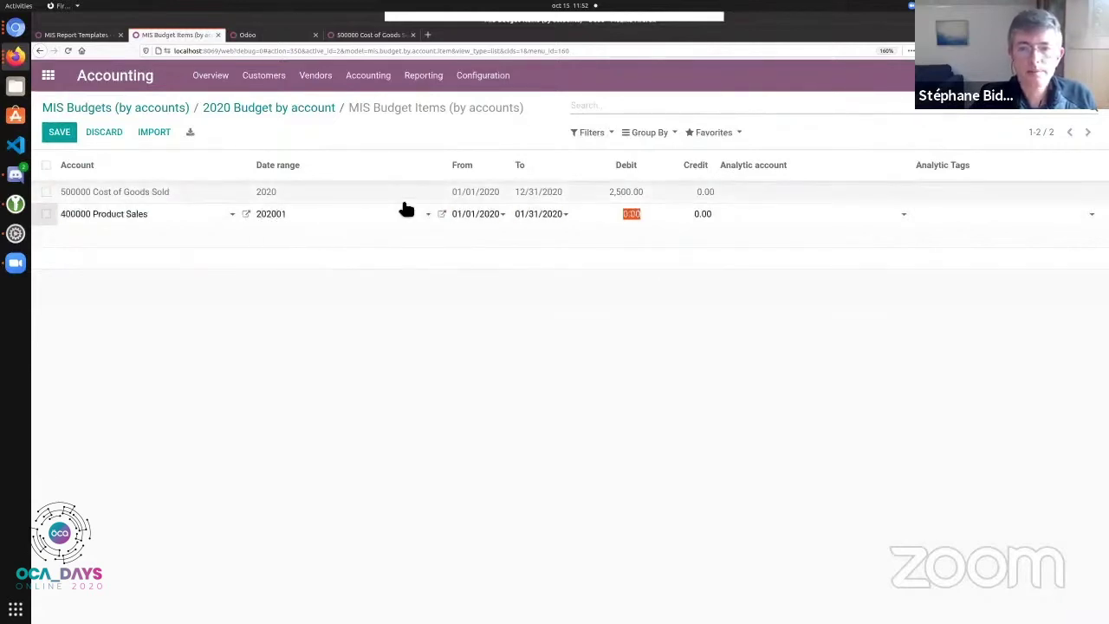
click(58, 144)
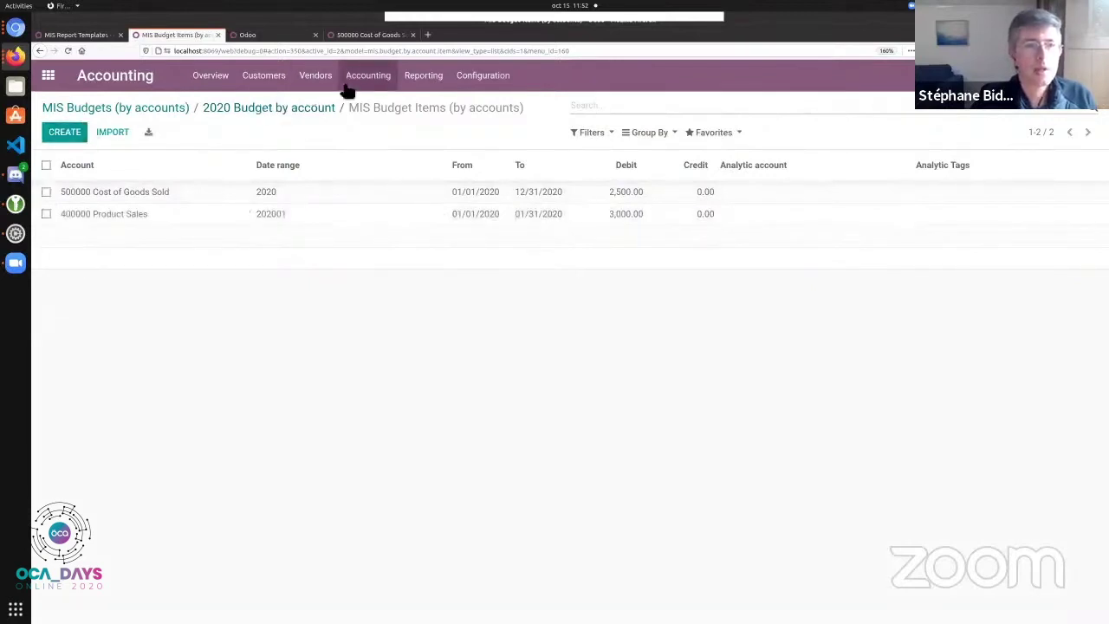
Step: Open the P&L 2020 report from the MIS reports for editing
click(424, 86)
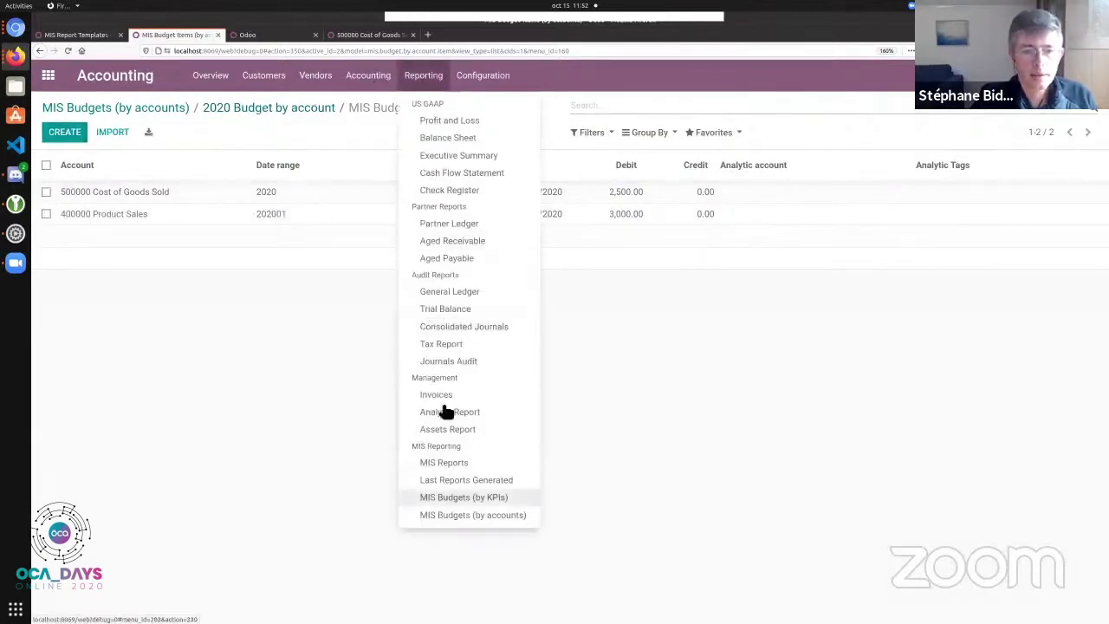
click(476, 463)
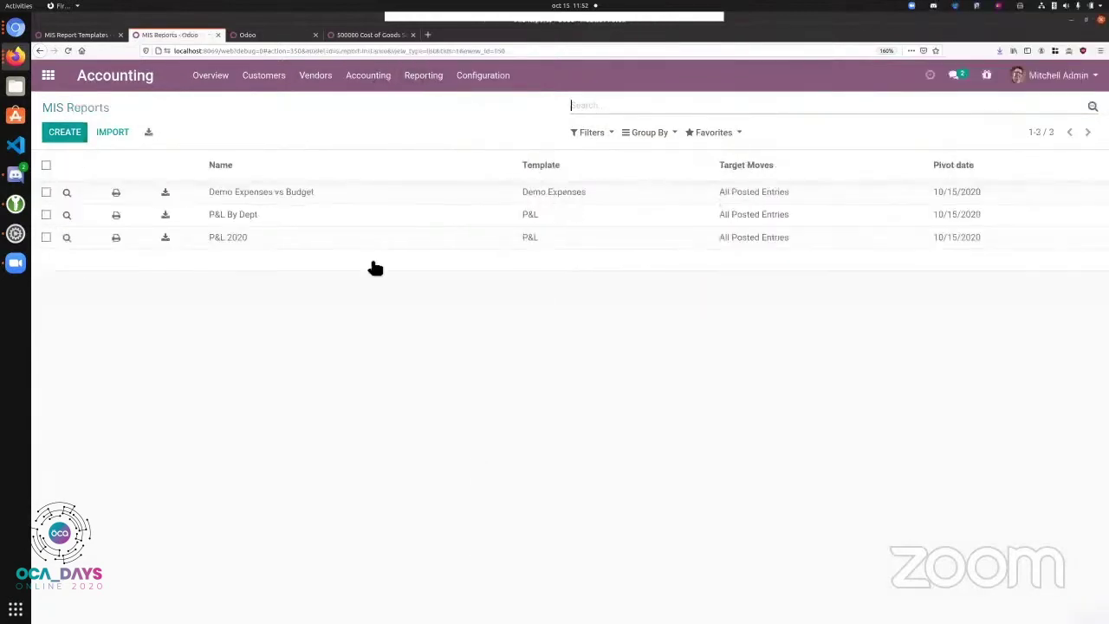
click(219, 241)
click(62, 134)
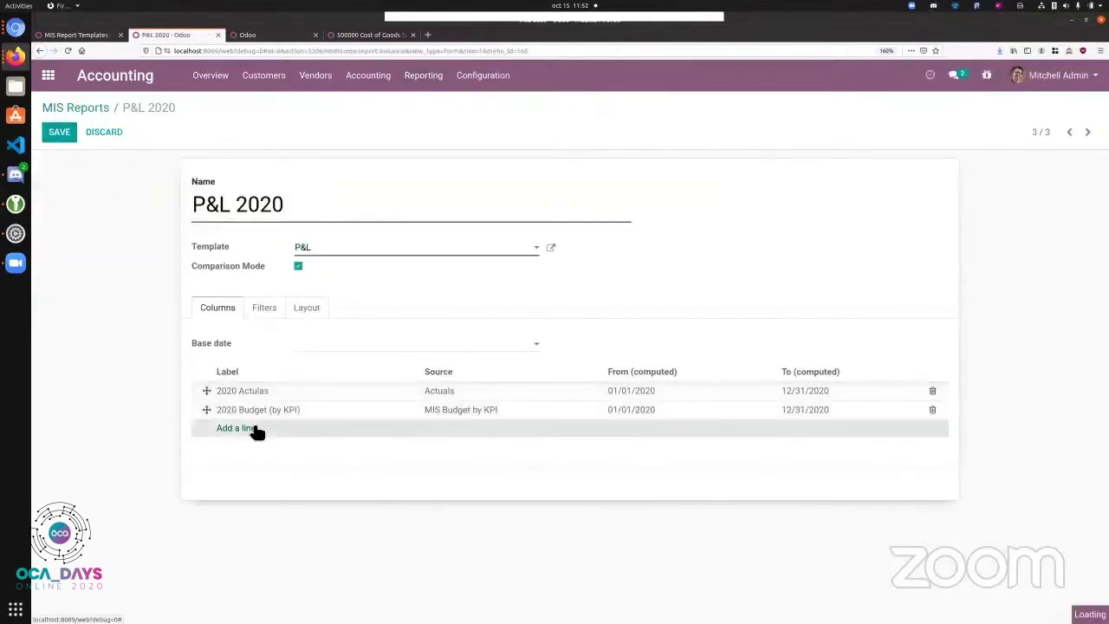
Step: Add a report column labelled "2020 Budget by account" with source MIS Budget by Account
click(254, 430)
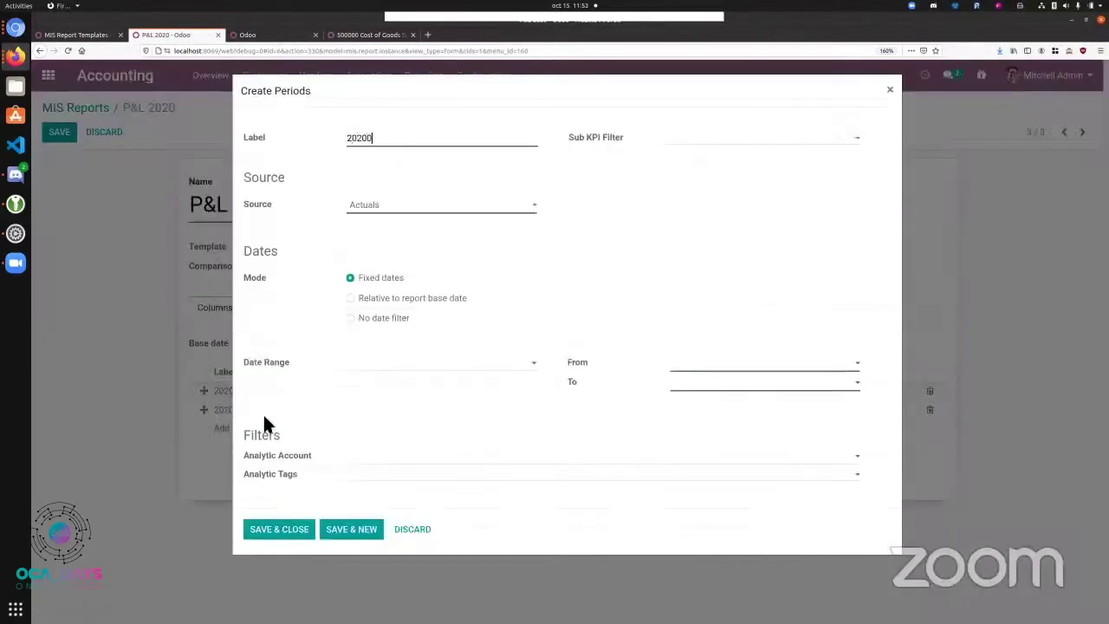
text(2020 Budget by account)
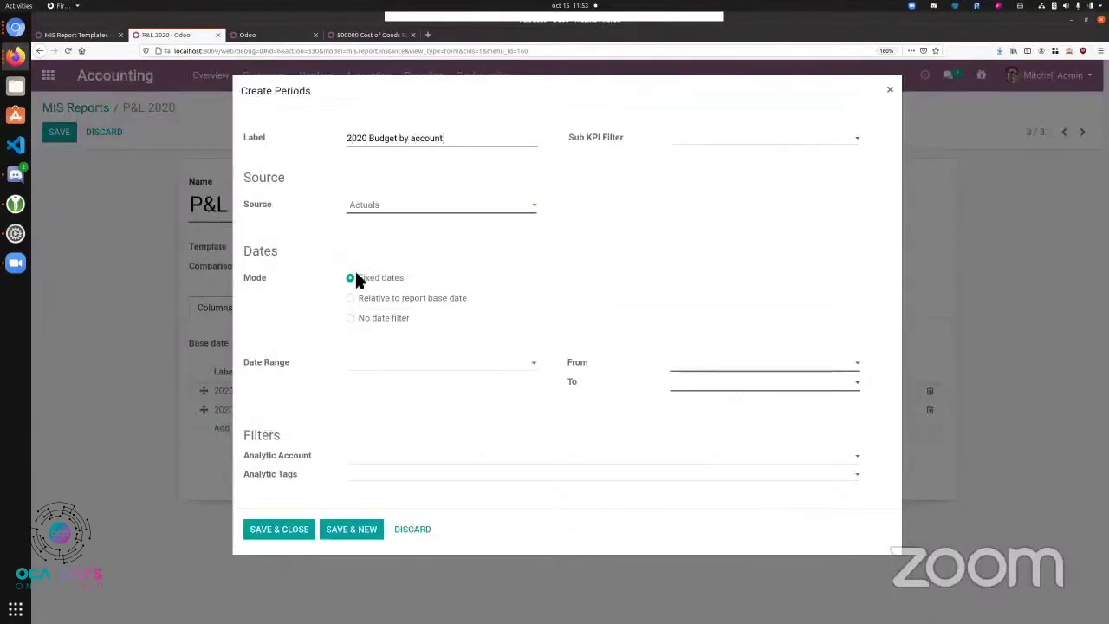
click(377, 205)
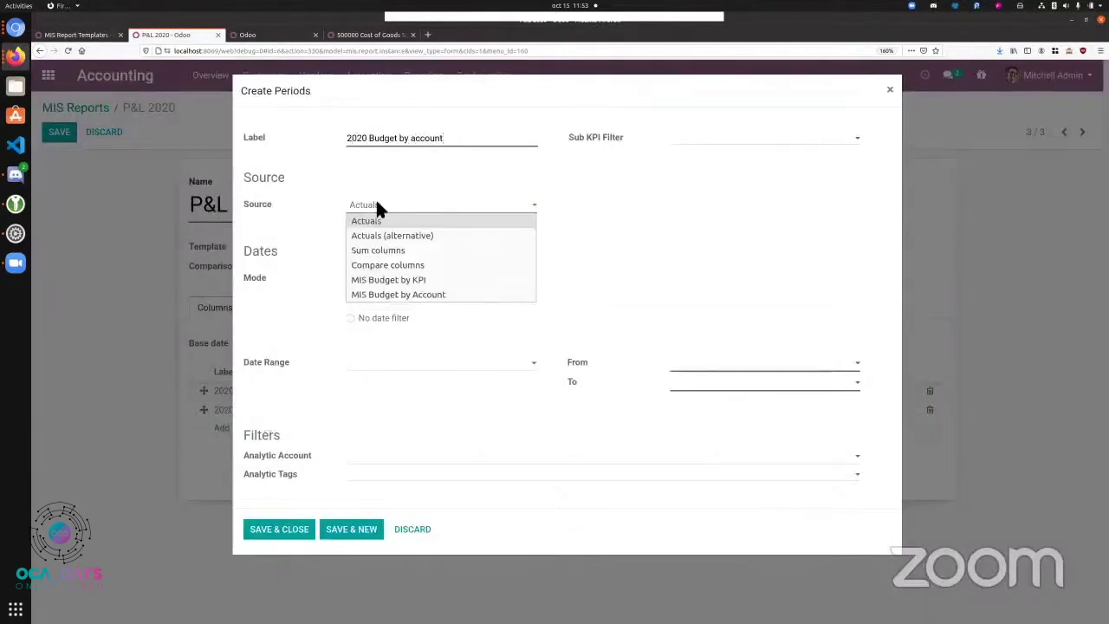
click(372, 293)
Step: Assign the full-year 2020 date range to the account budget column and try to save the column
click(473, 367)
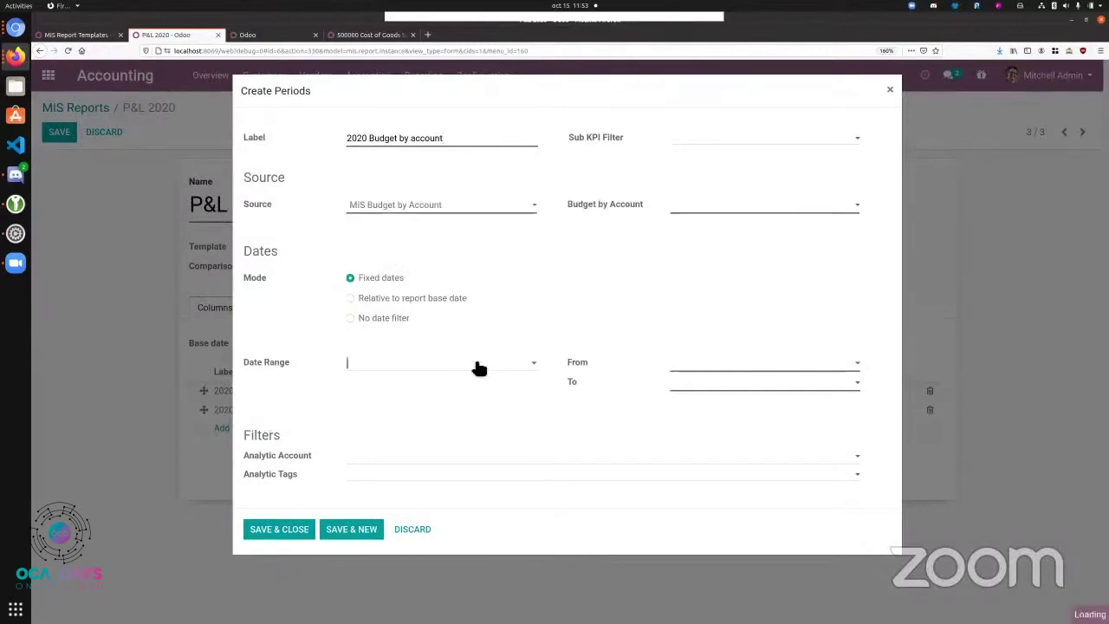
text(2020)
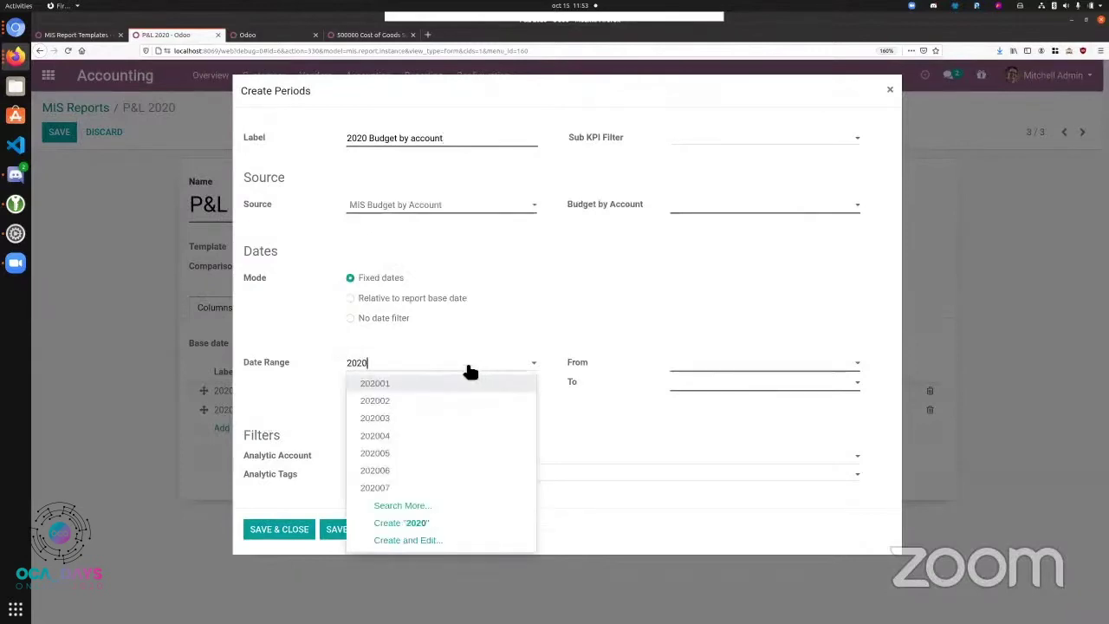
click(436, 510)
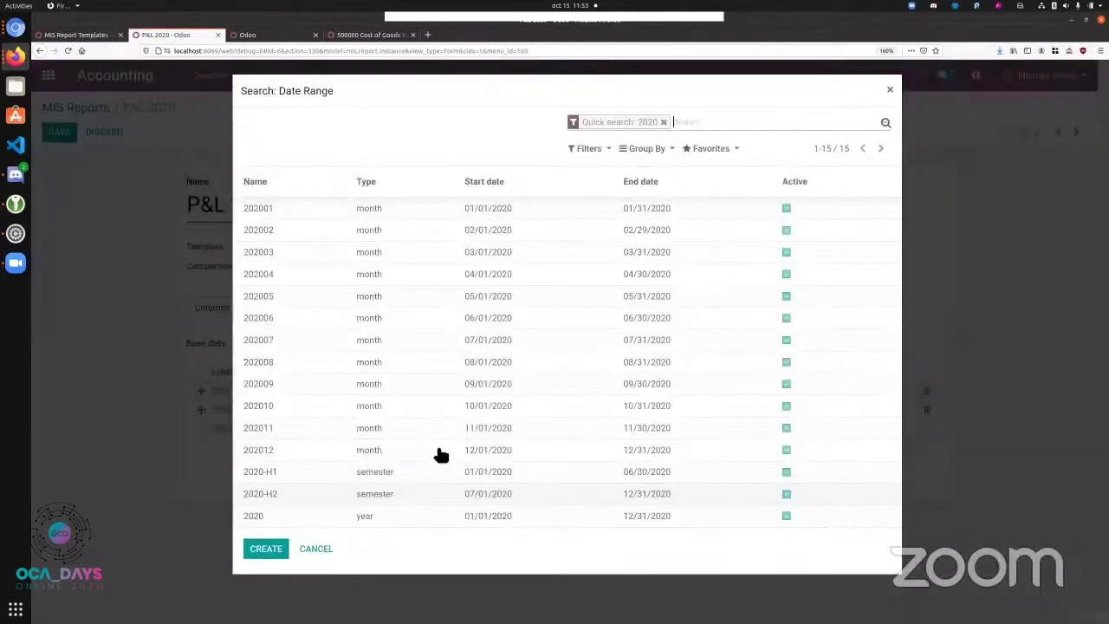
click(374, 518)
click(287, 529)
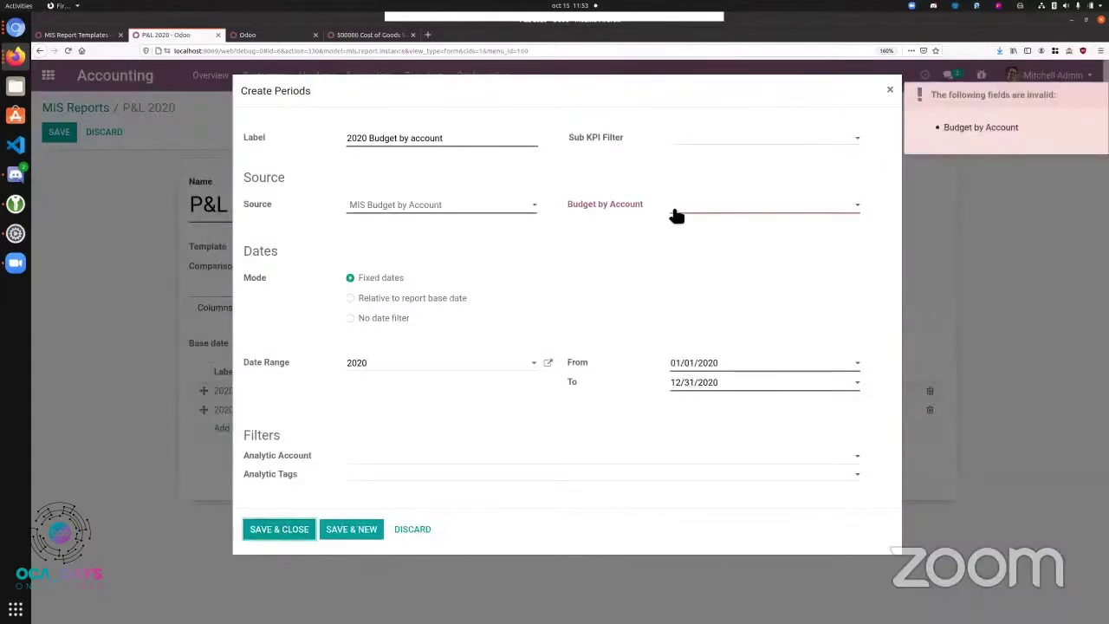
Step: Link the column to the 2020 Budget by account budget, then save and preview the P&L 2020 report
click(703, 208)
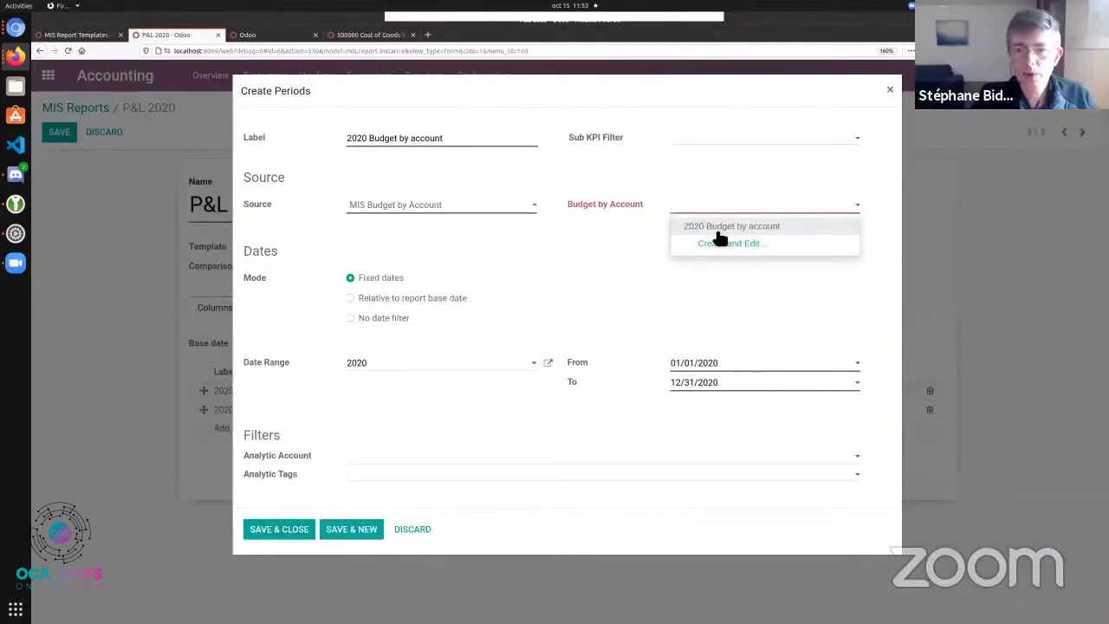
click(725, 229)
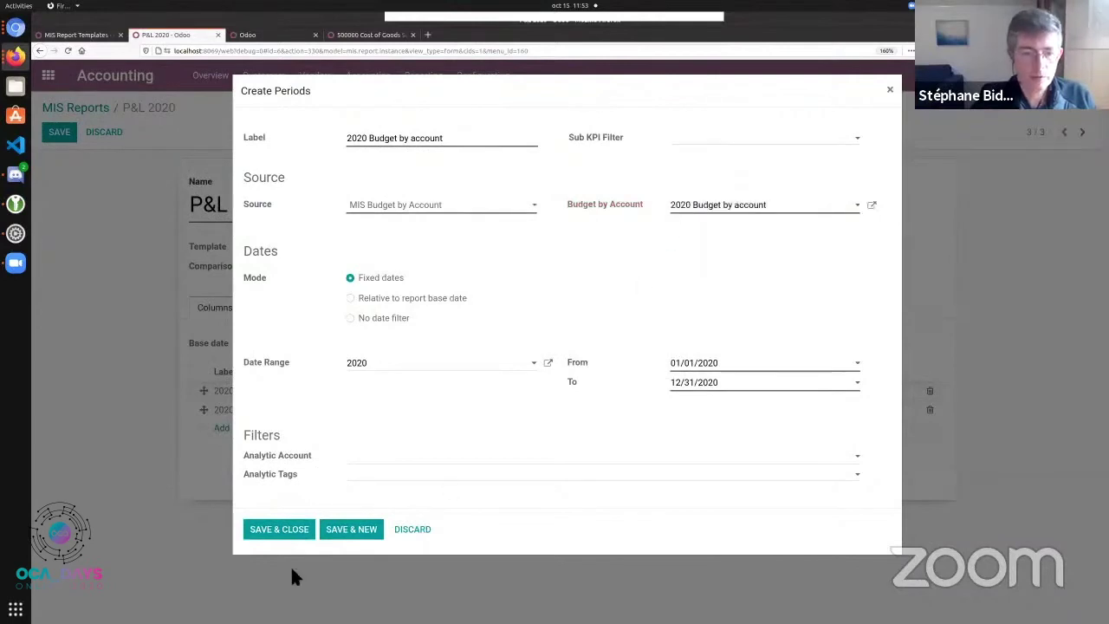
click(281, 530)
click(60, 136)
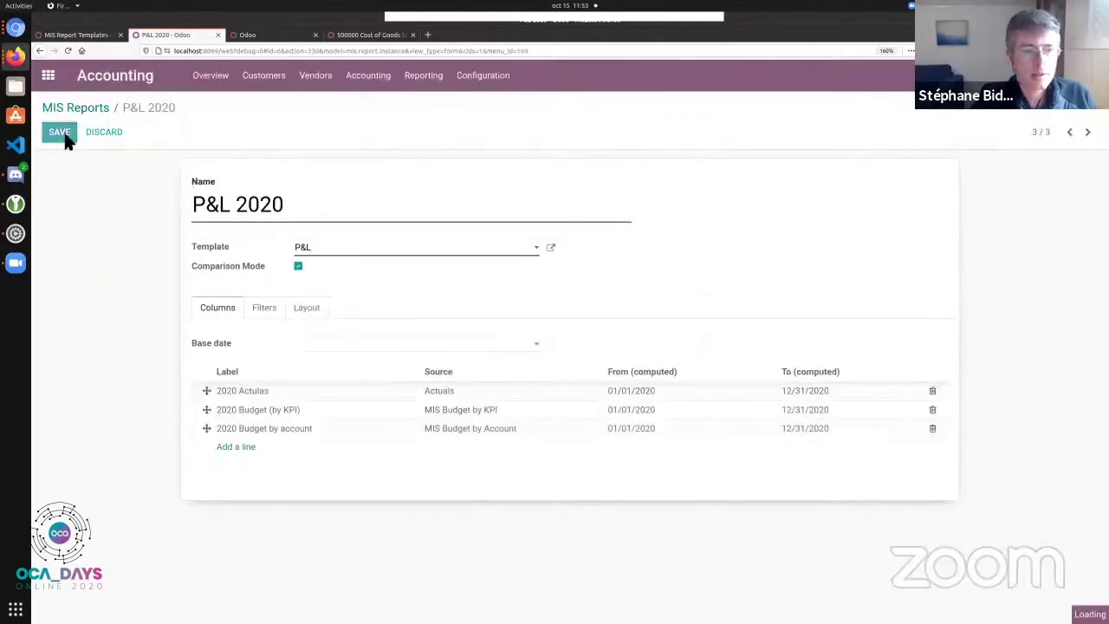
click(723, 178)
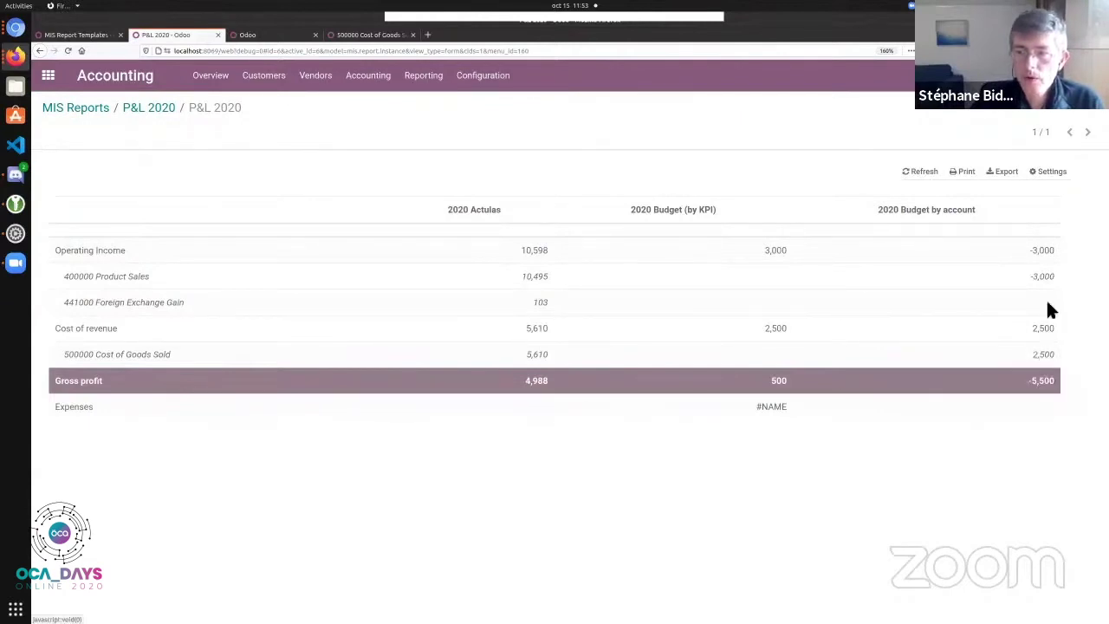
mouse_move(1051, 283)
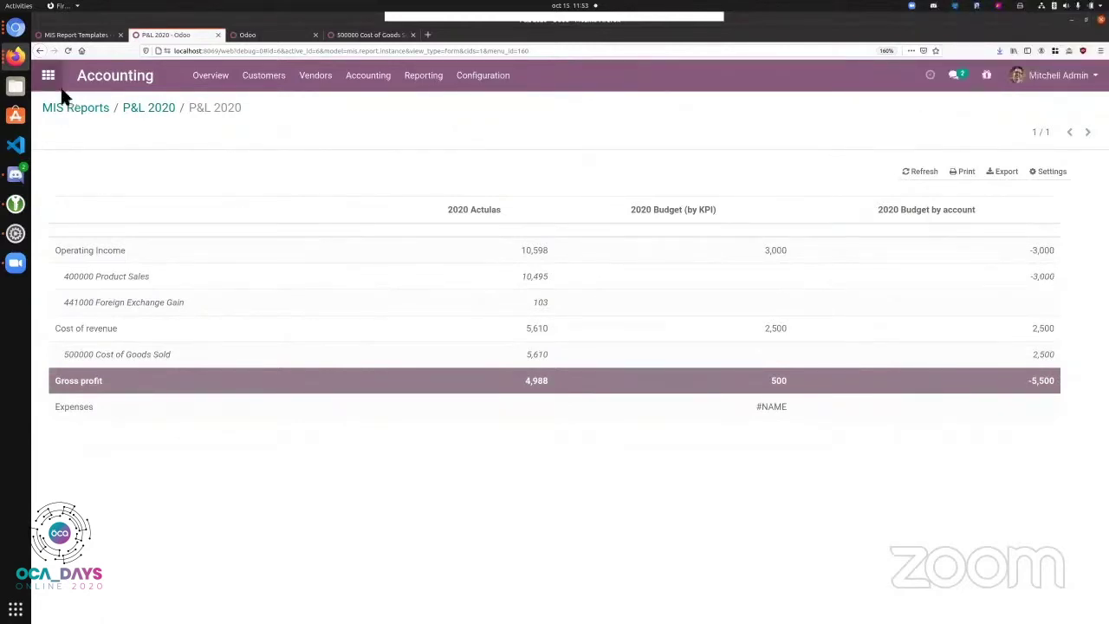
Step: Edit the P&L 2020 report and add a new column labelled "2020-01 budget"
click(128, 109)
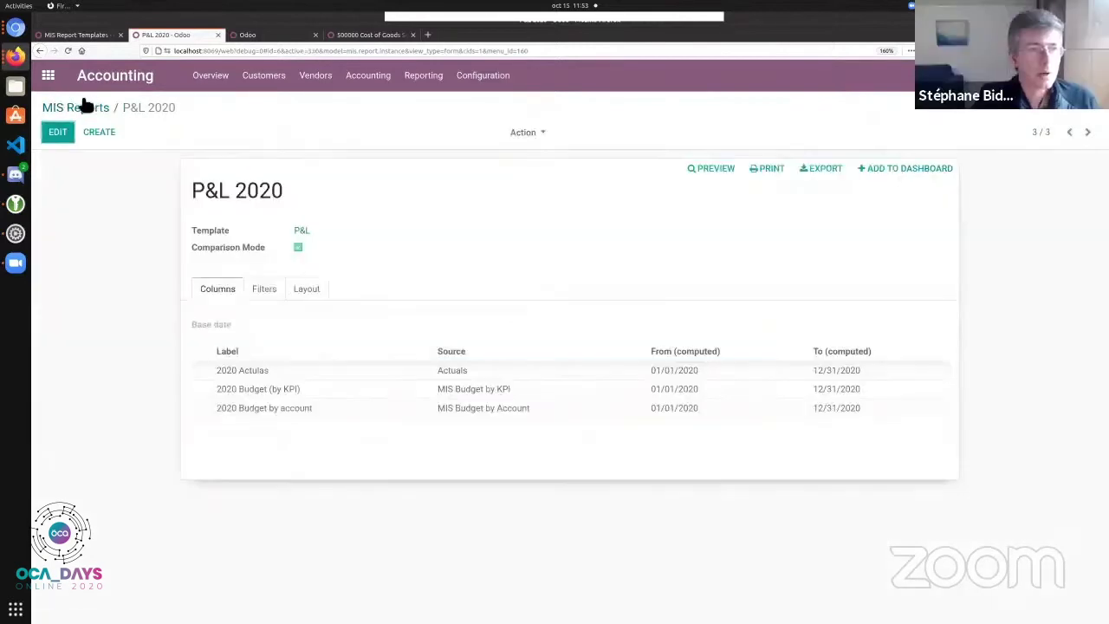
click(58, 131)
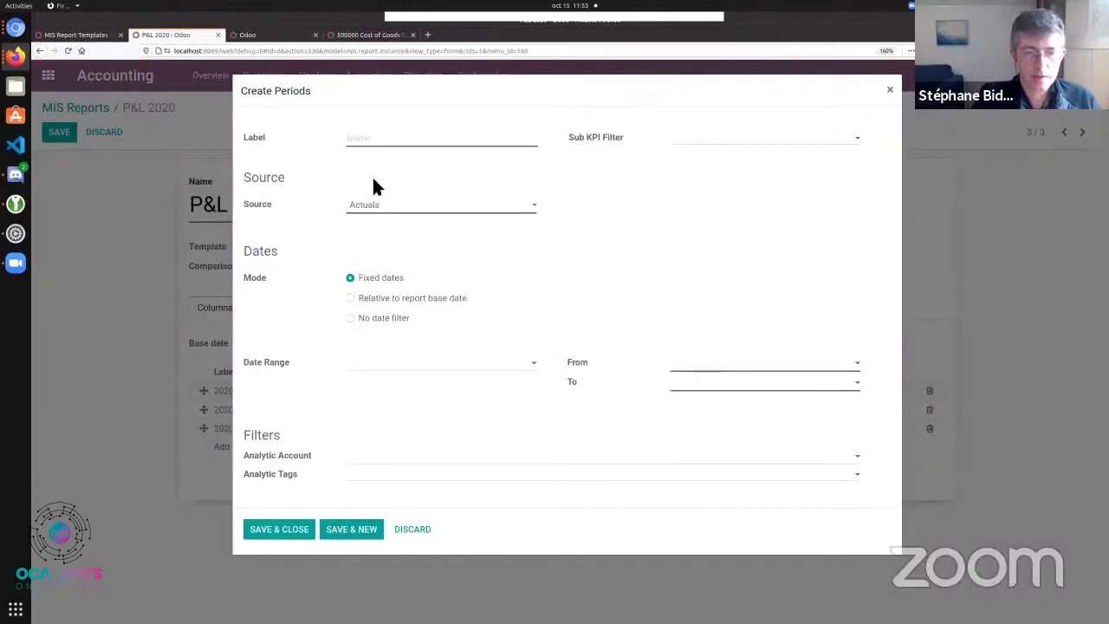
text(20)
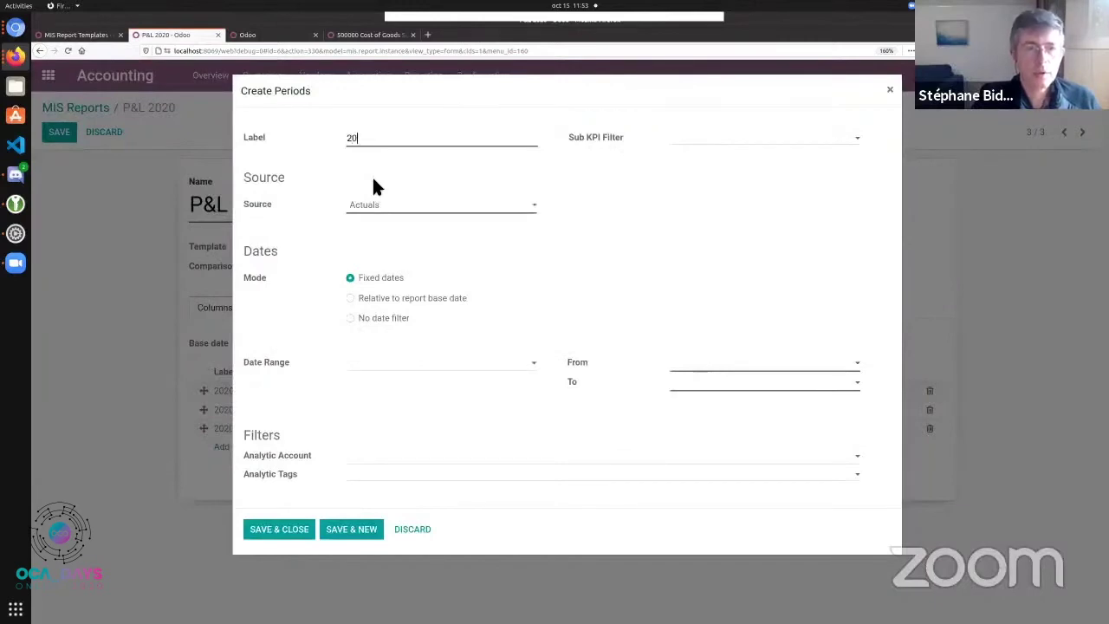
text(20-01 bud)
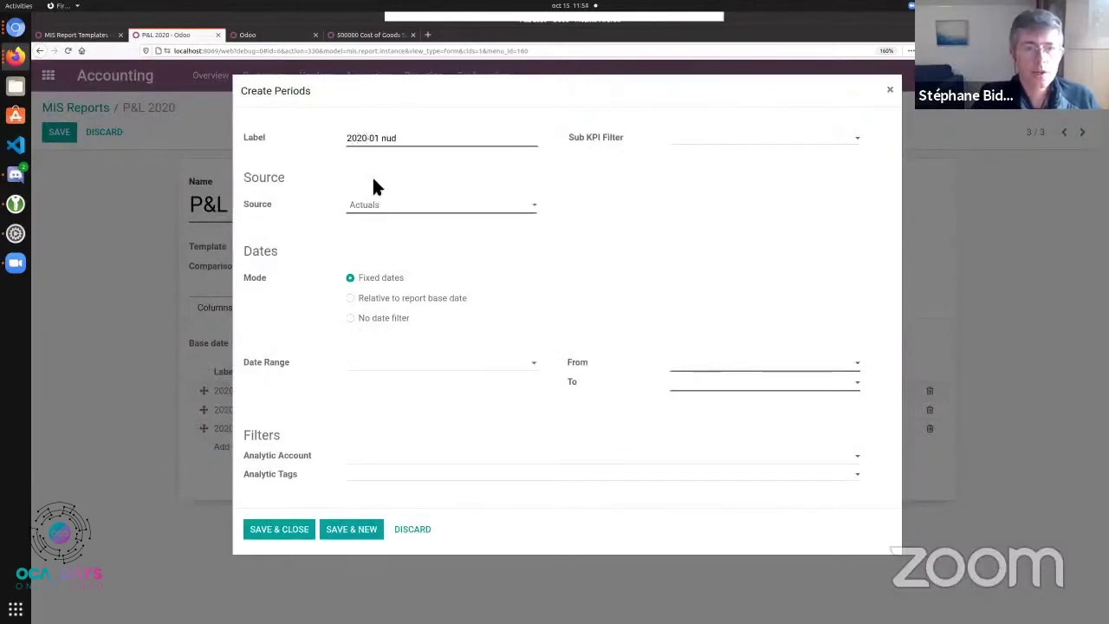
key(BackSpace)
key(BackSpace)
text(udget)
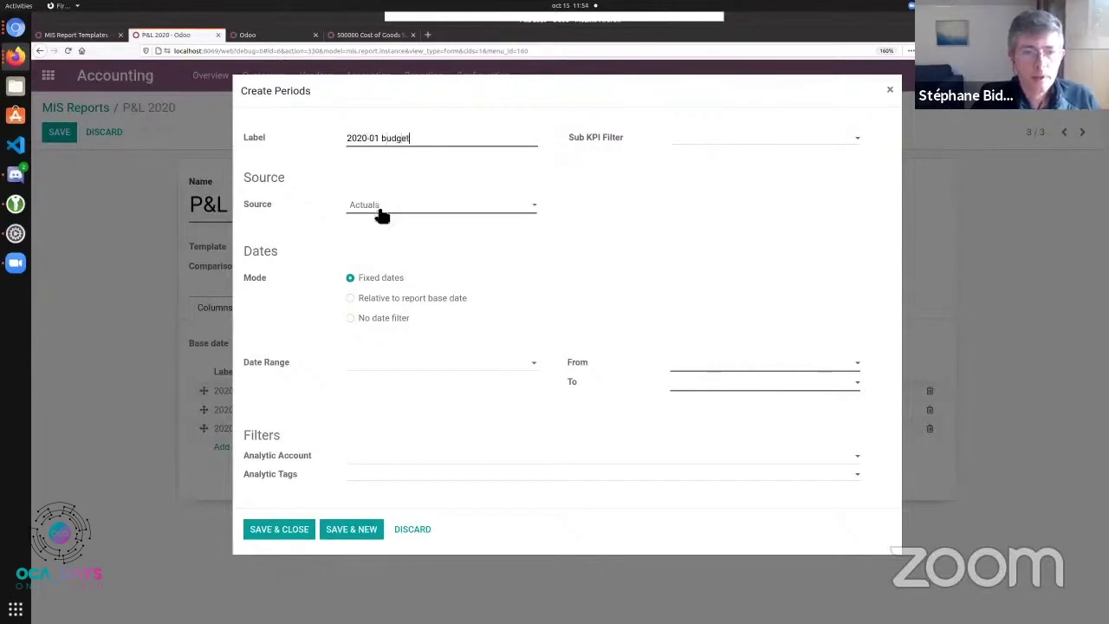
Step: Set the new column's source to MIS Budget by Account and link it to the 2020 Budget by account budget
click(379, 208)
click(394, 295)
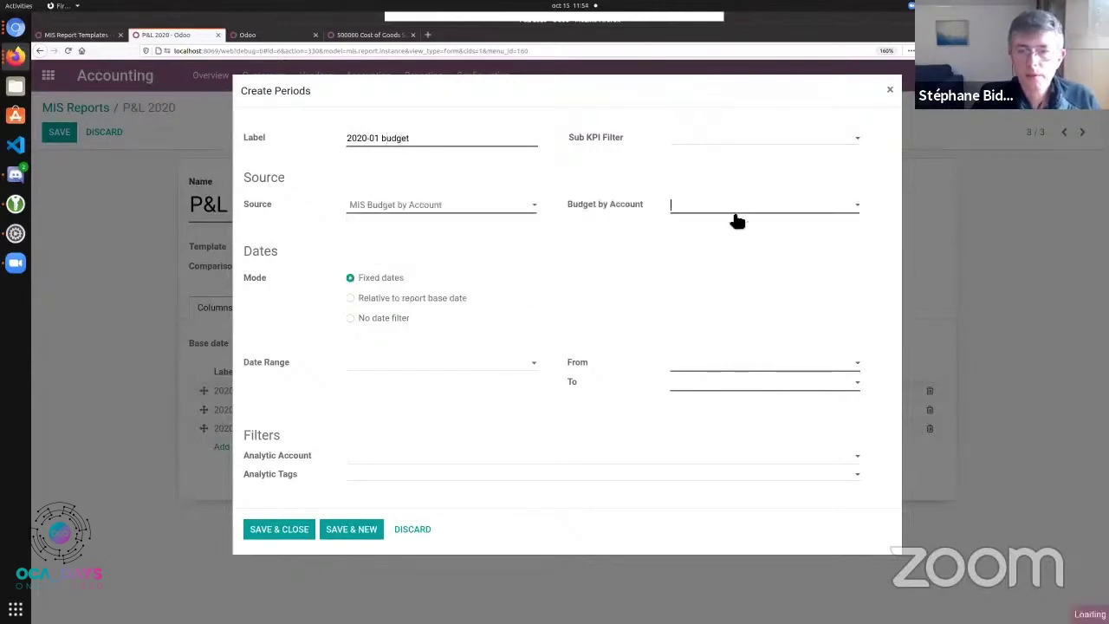
click(733, 218)
click(743, 229)
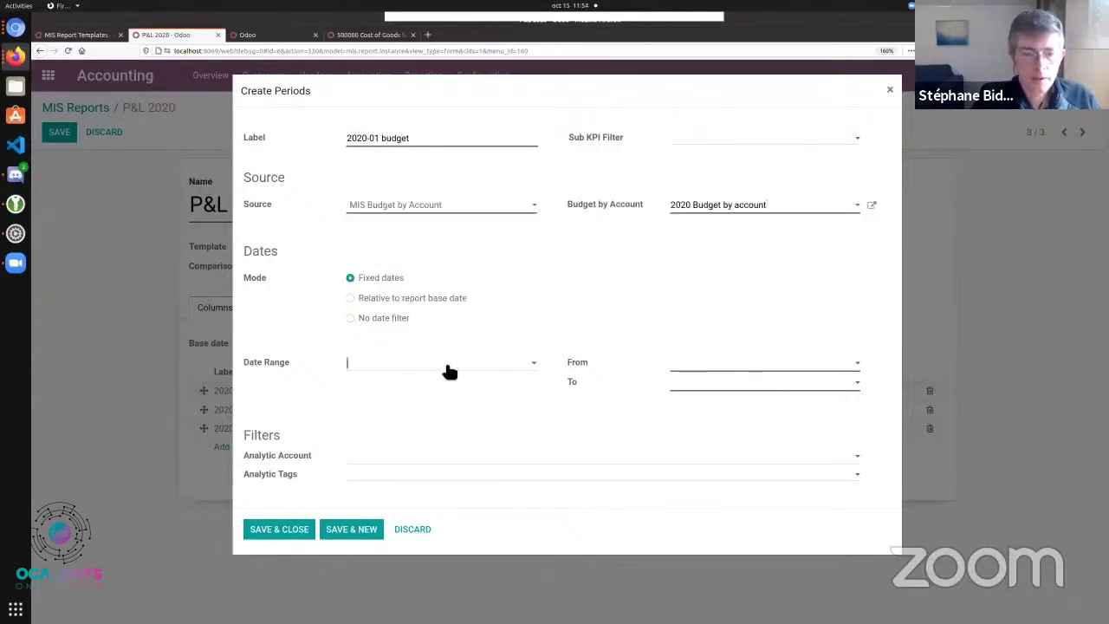
Step: Assign the 202001 date range to the column, save the column and the report, and preview P&L 2020
click(396, 384)
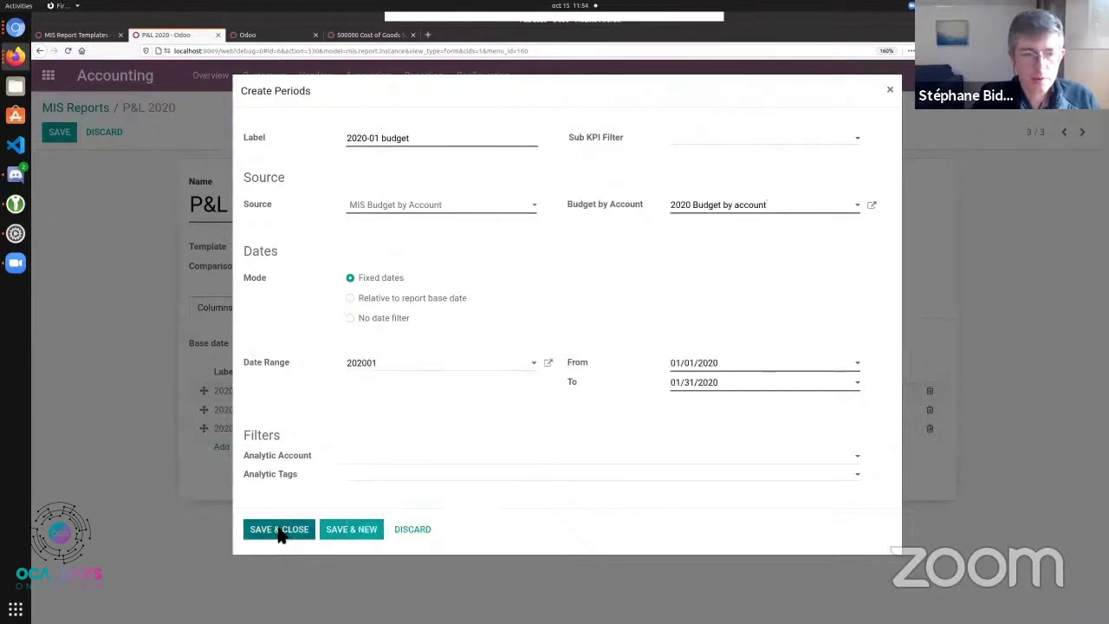
click(280, 531)
click(69, 134)
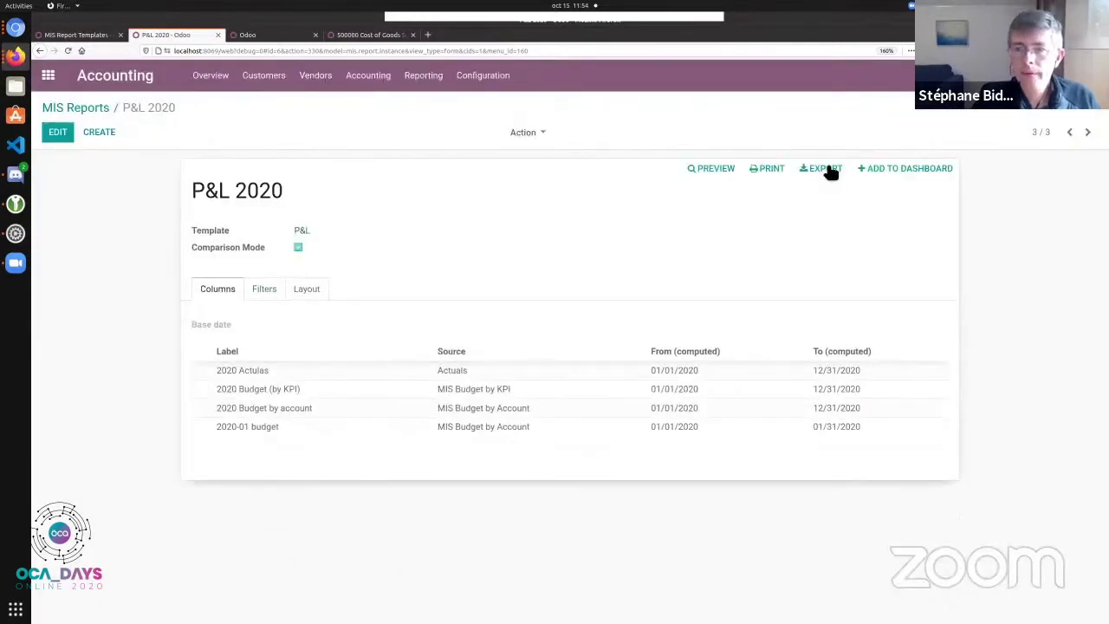
click(719, 170)
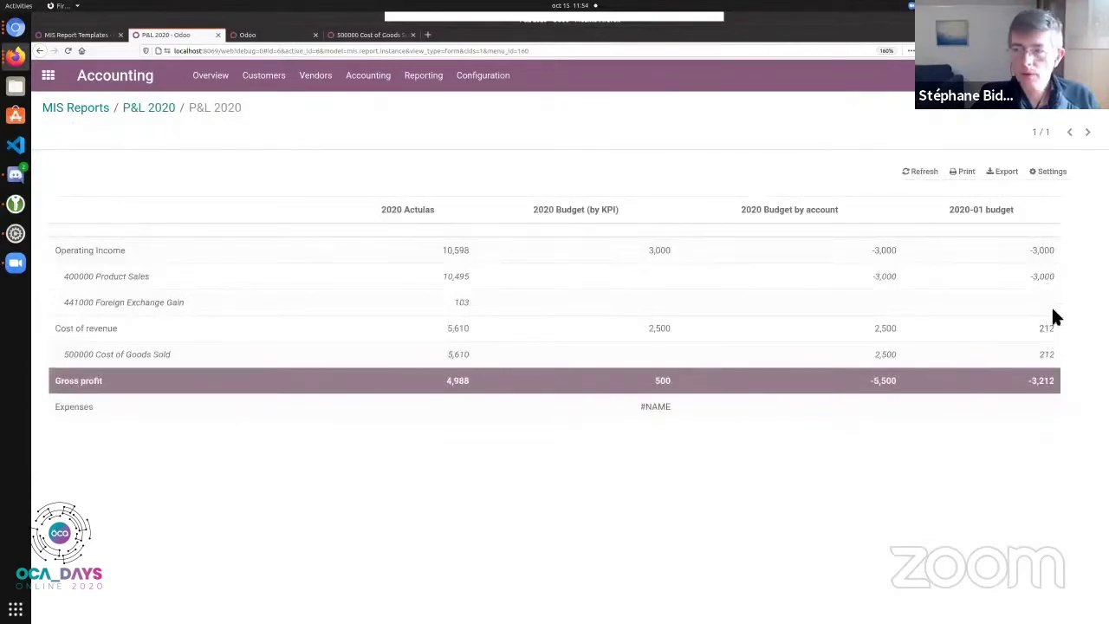
Step: Inspect the budget items behind the 2020-01 Product Sales and Cost of revenue amounts, and return to the MIS reports list
click(1044, 277)
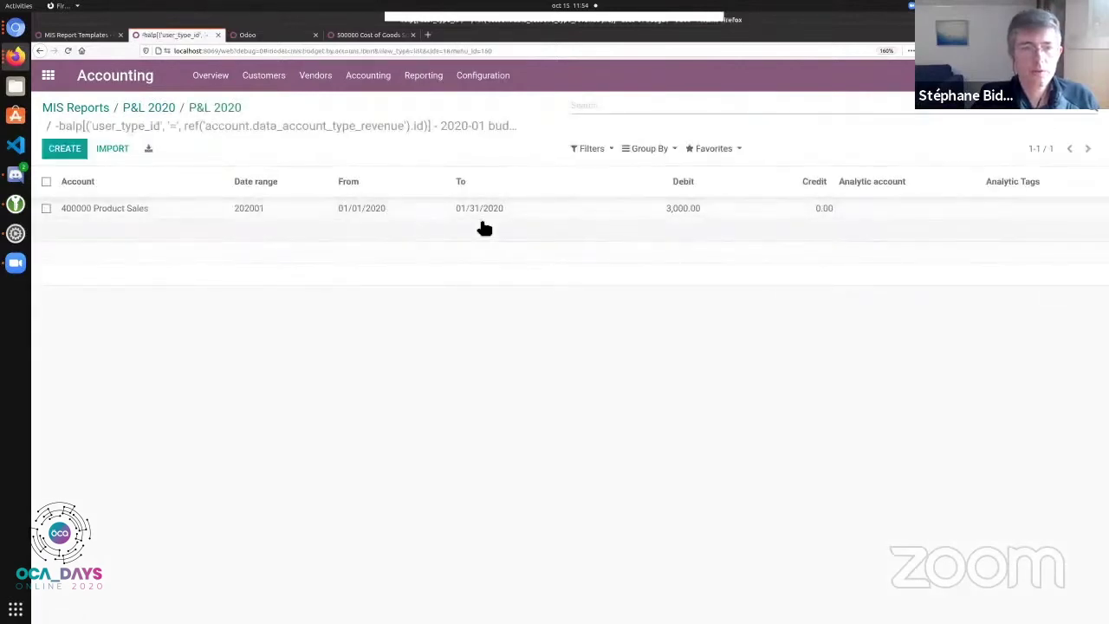
click(208, 108)
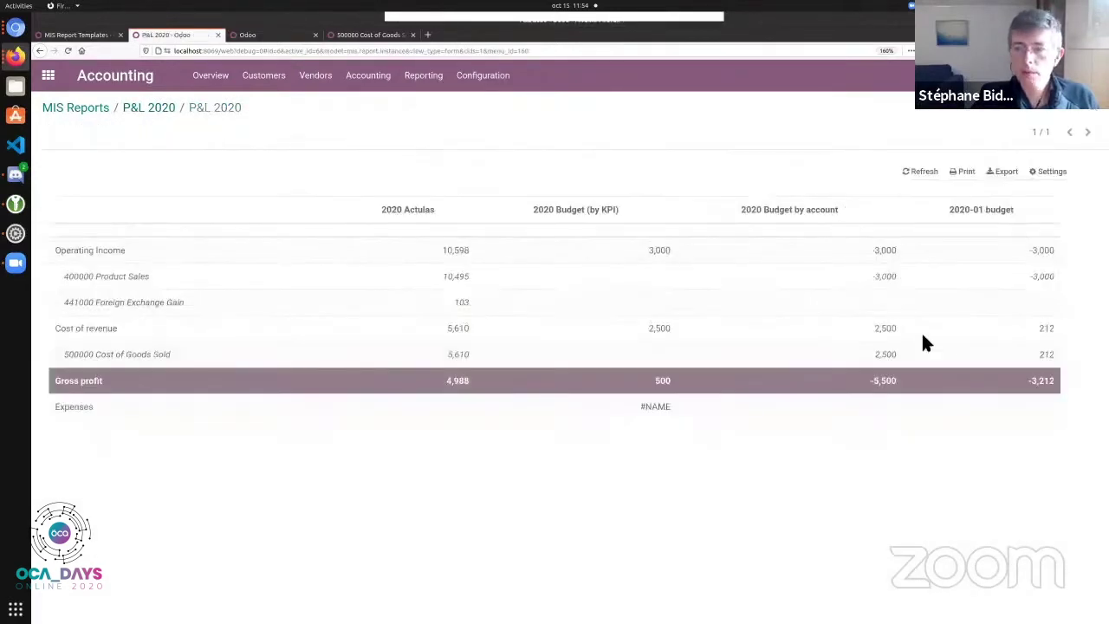
click(1049, 329)
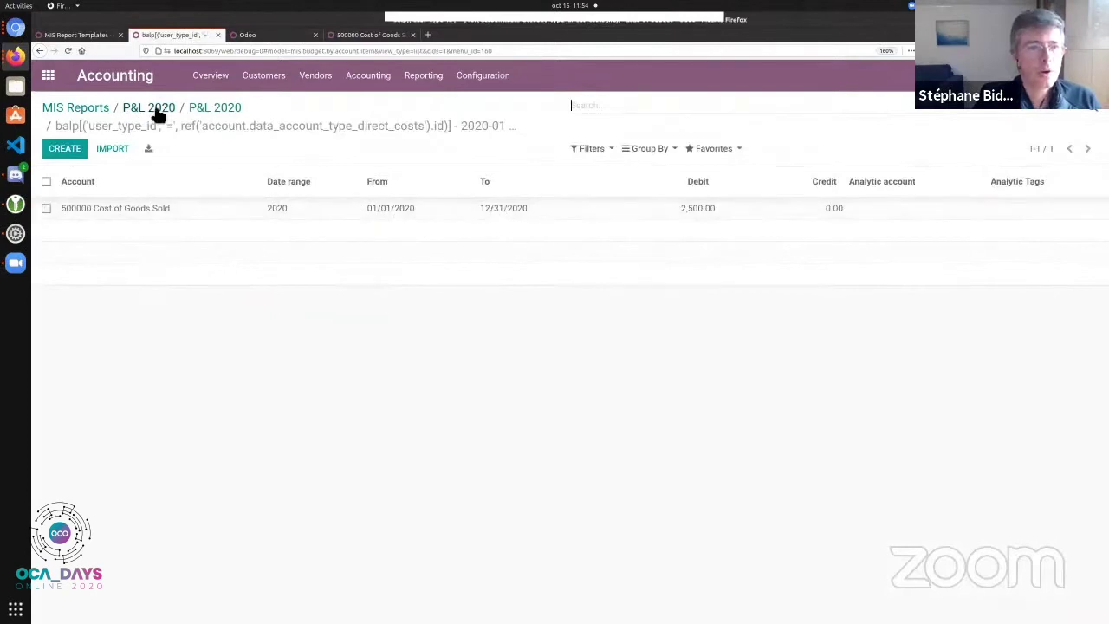
click(218, 109)
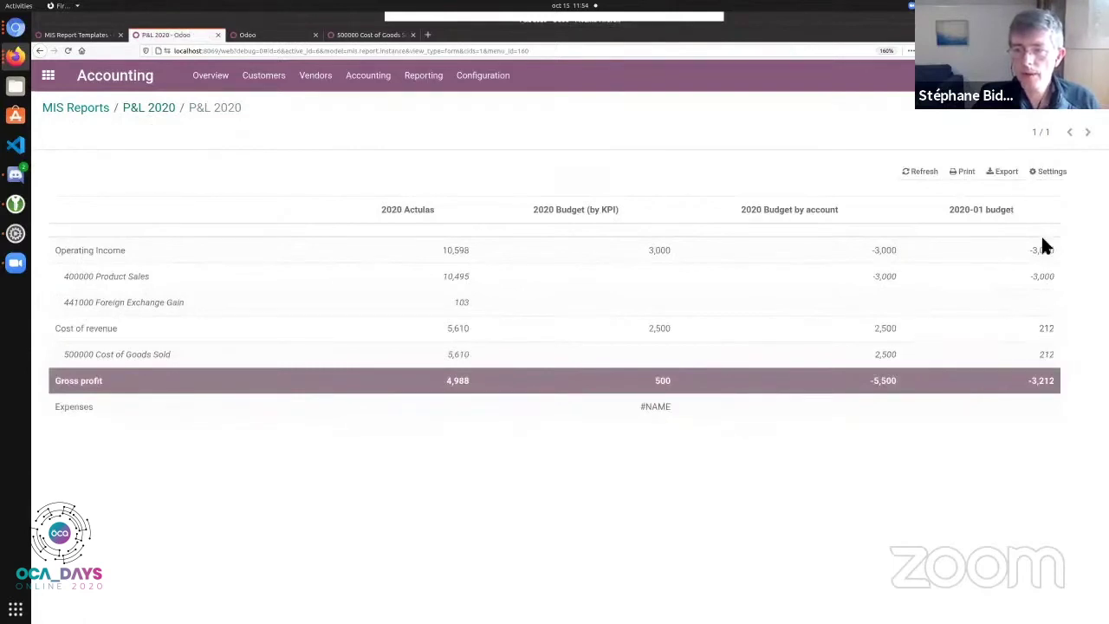
click(153, 111)
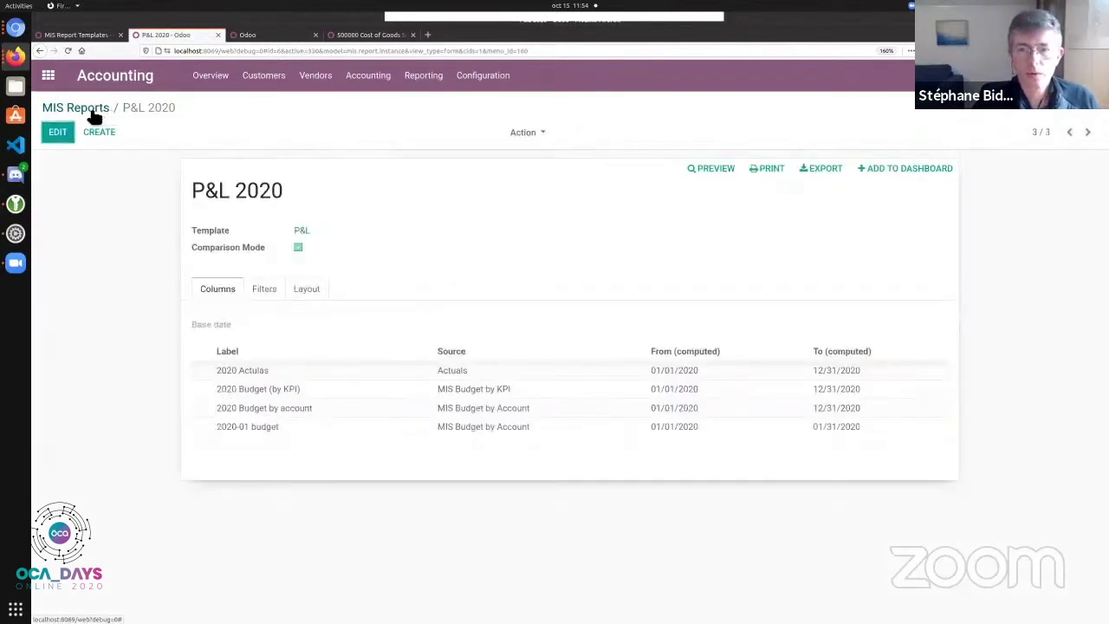
click(91, 111)
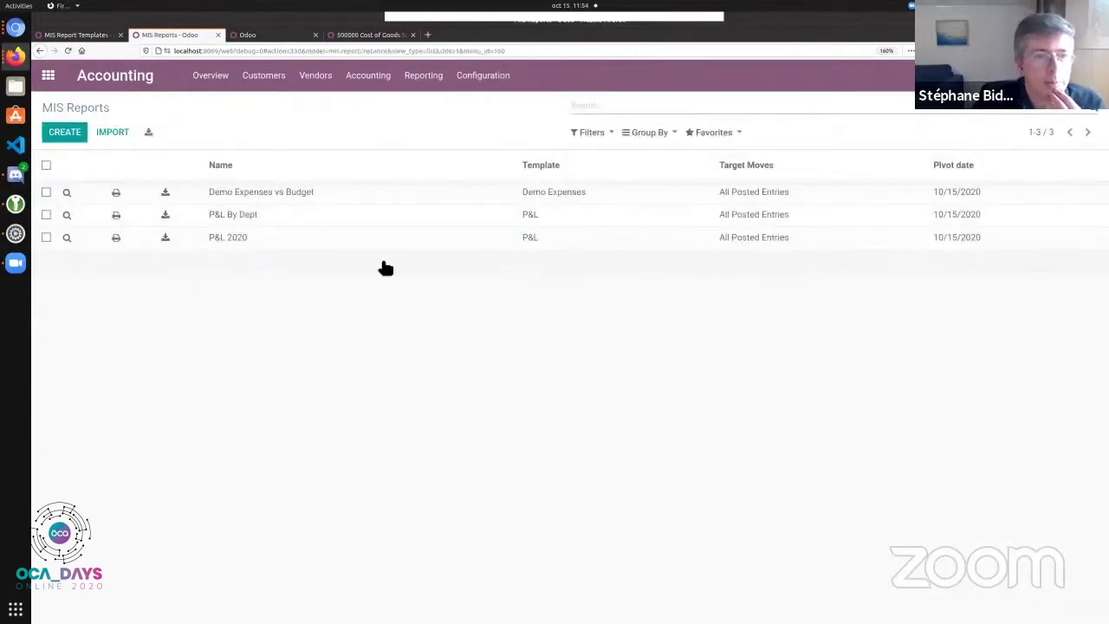
Step: Show the Subreports slide in the Google Slides presentation and switch back to Odoo
key(alt+Tab)
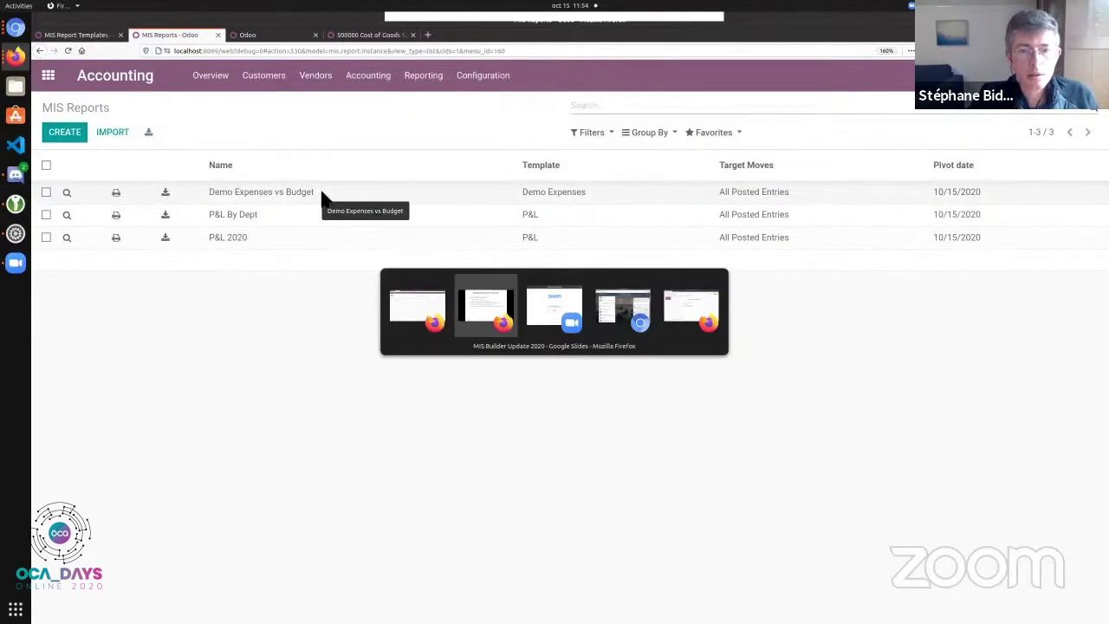
key(Right)
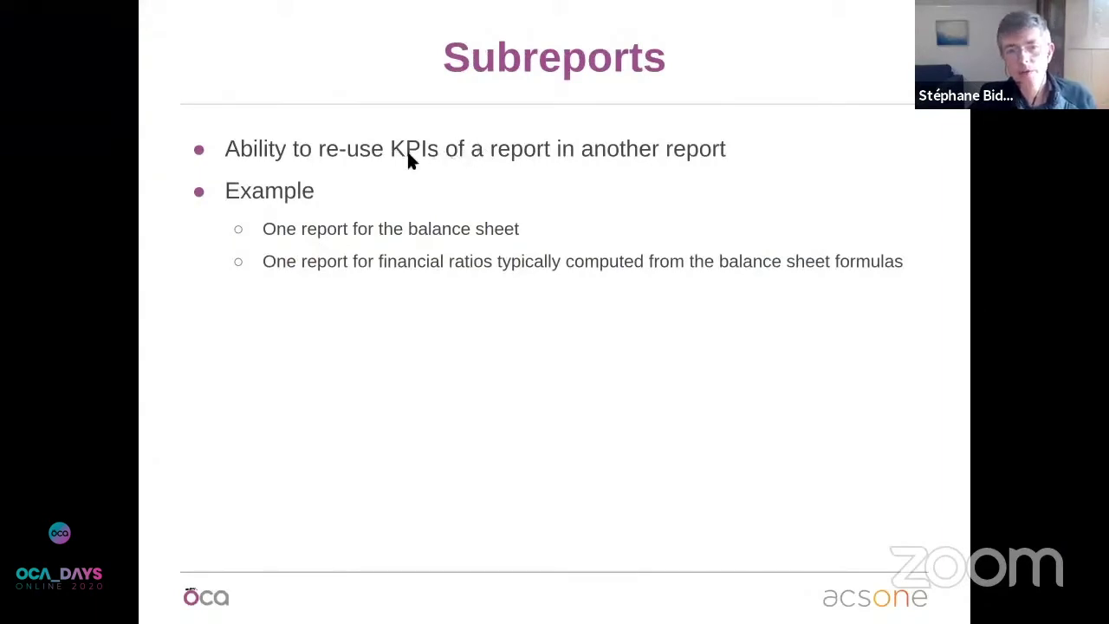
key(alt+Tab)
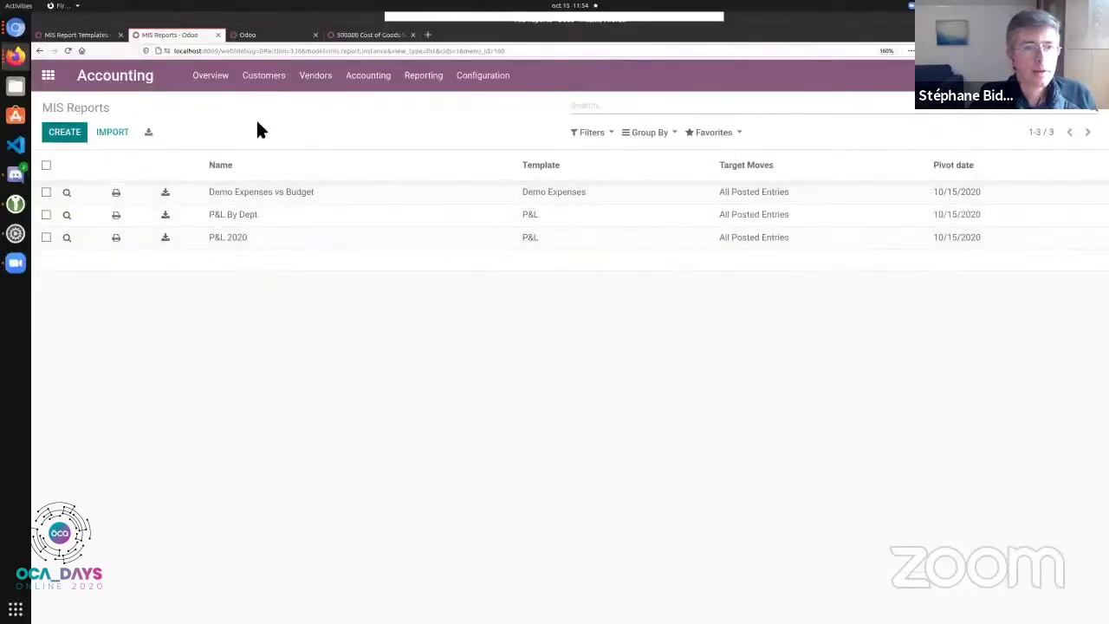
Step: Open the P&L ratios report template and review its sub reports and KPI definitions
click(465, 85)
click(546, 533)
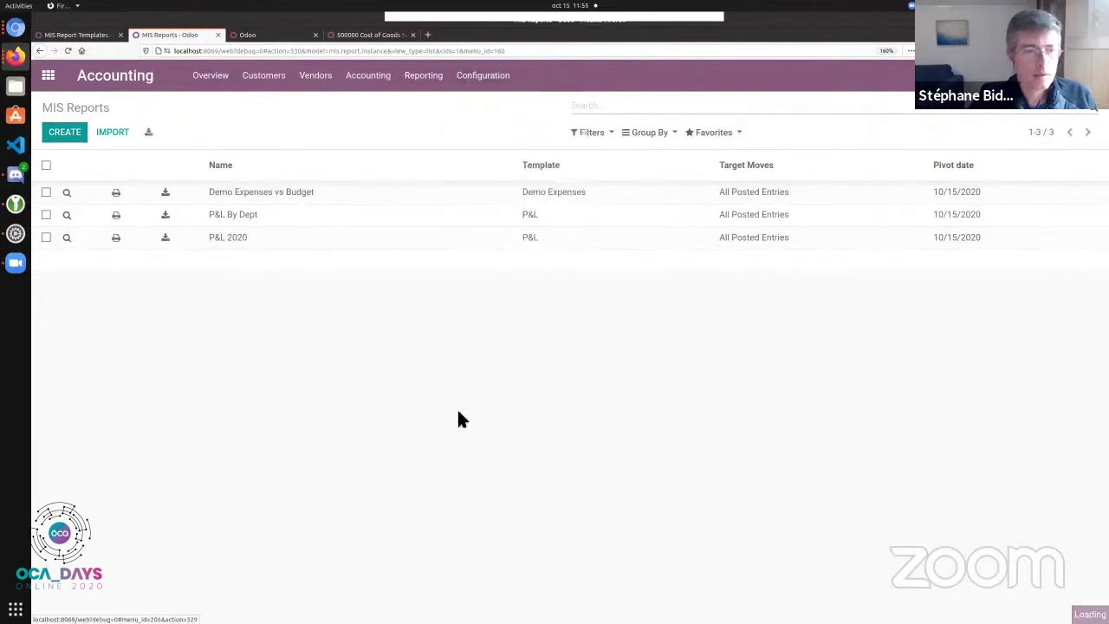
click(236, 235)
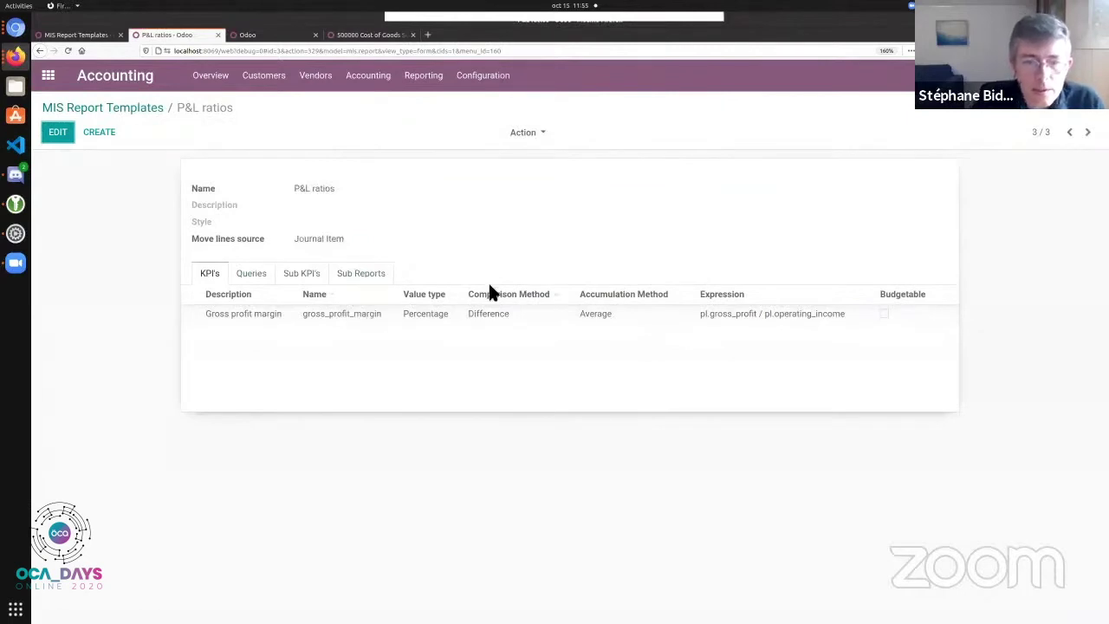
click(384, 276)
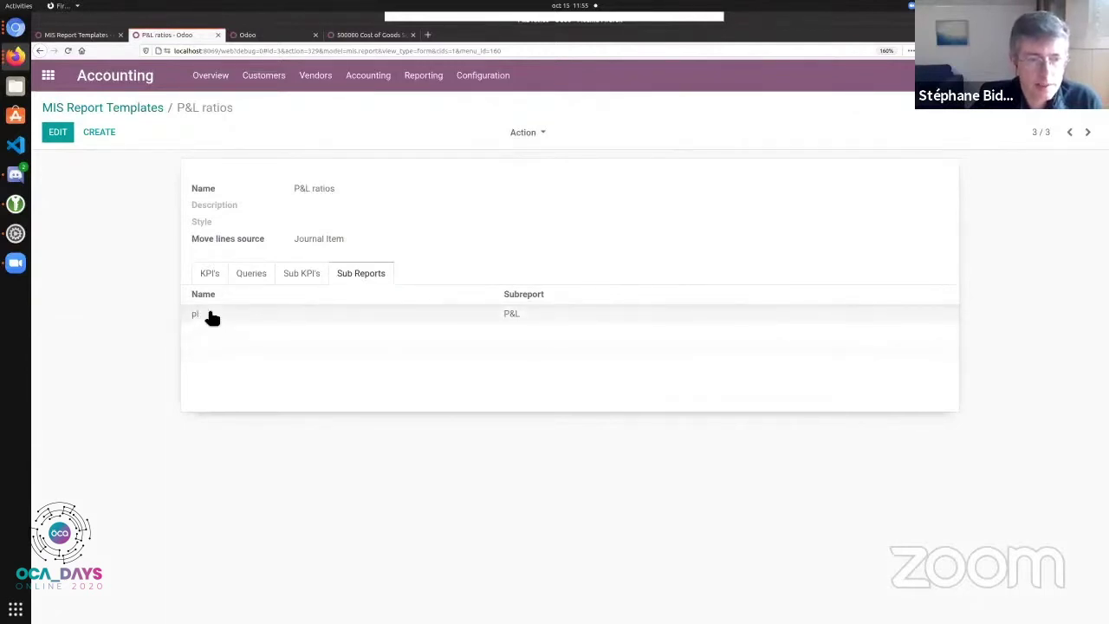
click(211, 279)
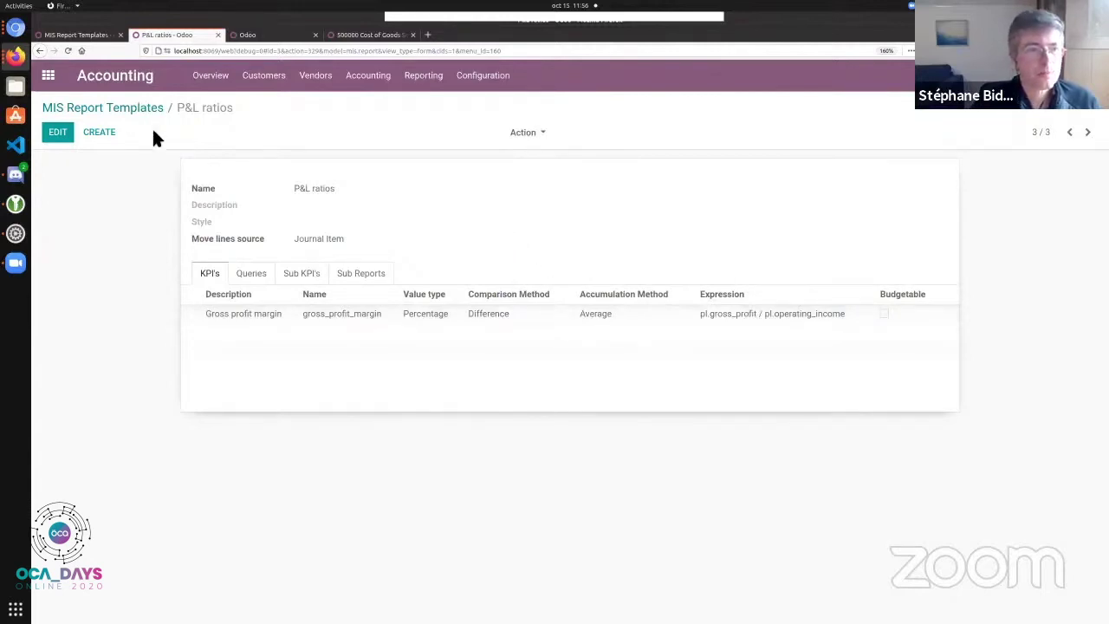
Step: Create a new MIS report named "P&L ratios"
click(424, 76)
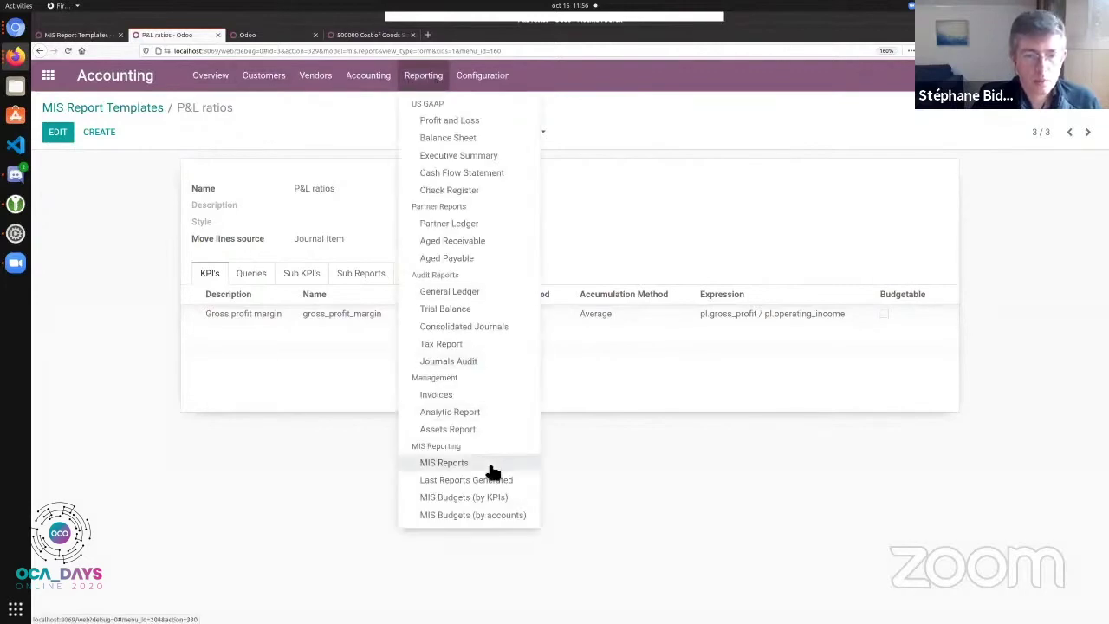
click(491, 466)
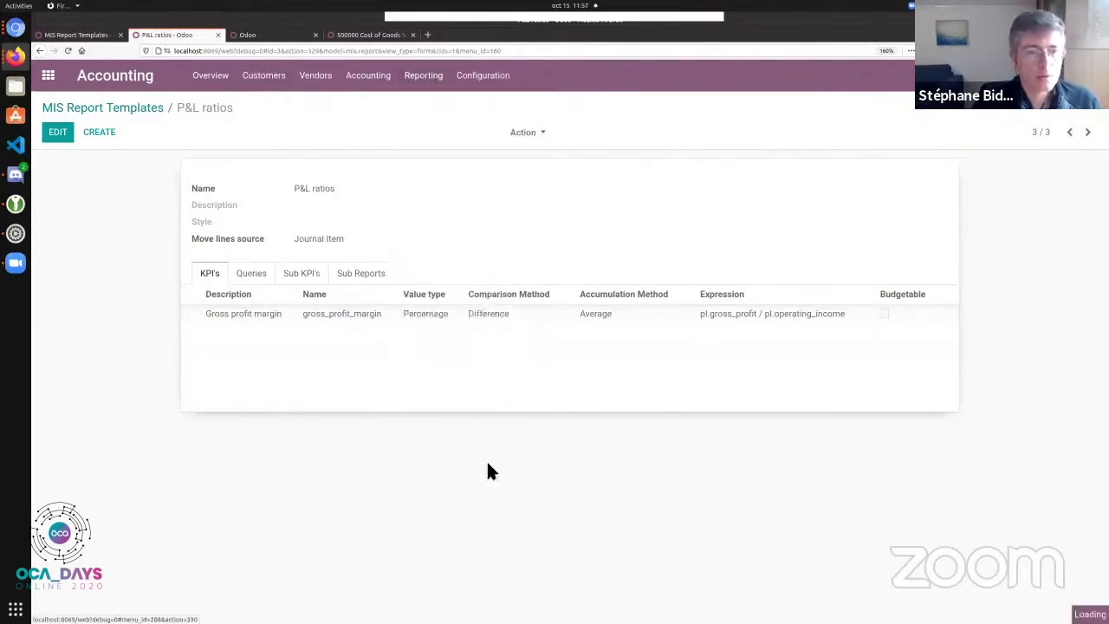
key(alt+shift+c)
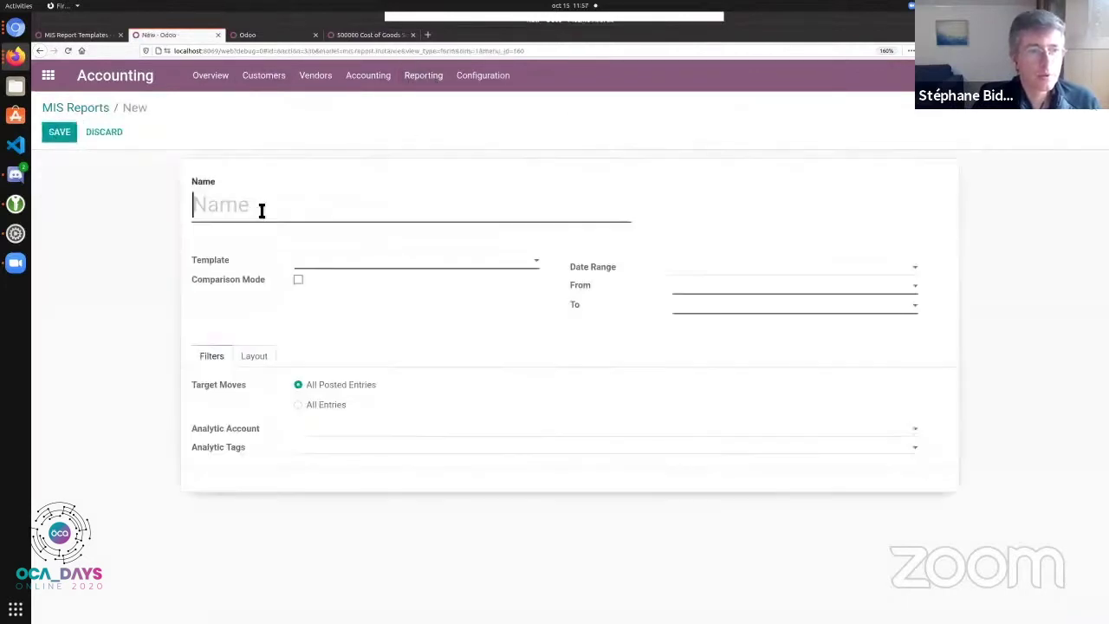
text(P&L rations)
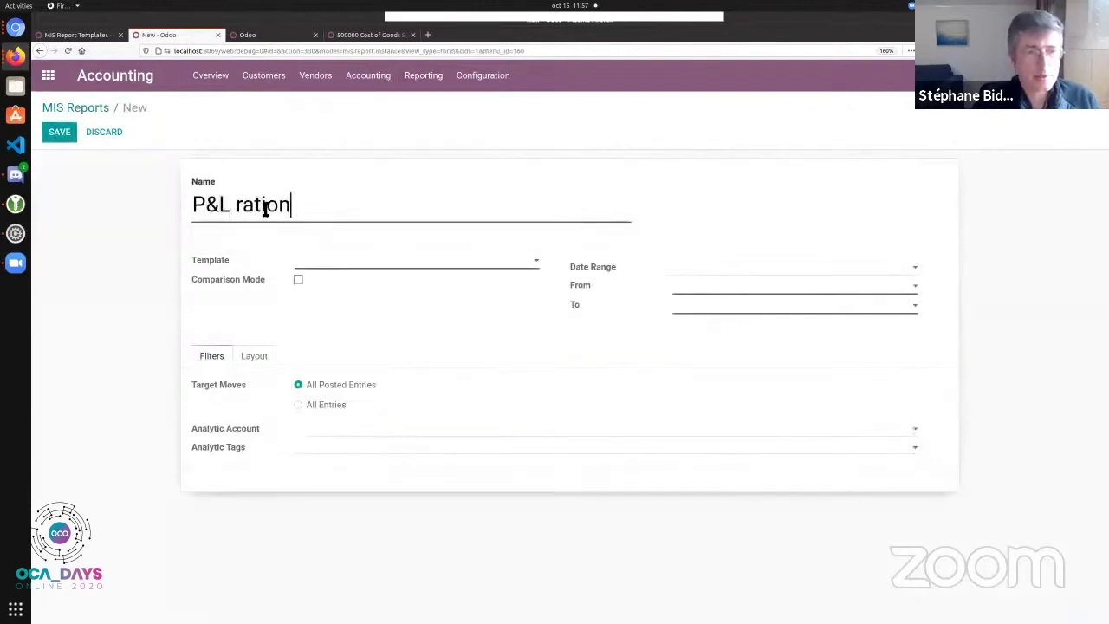
key(BackSpace)
key(BackSpace)
text(s)
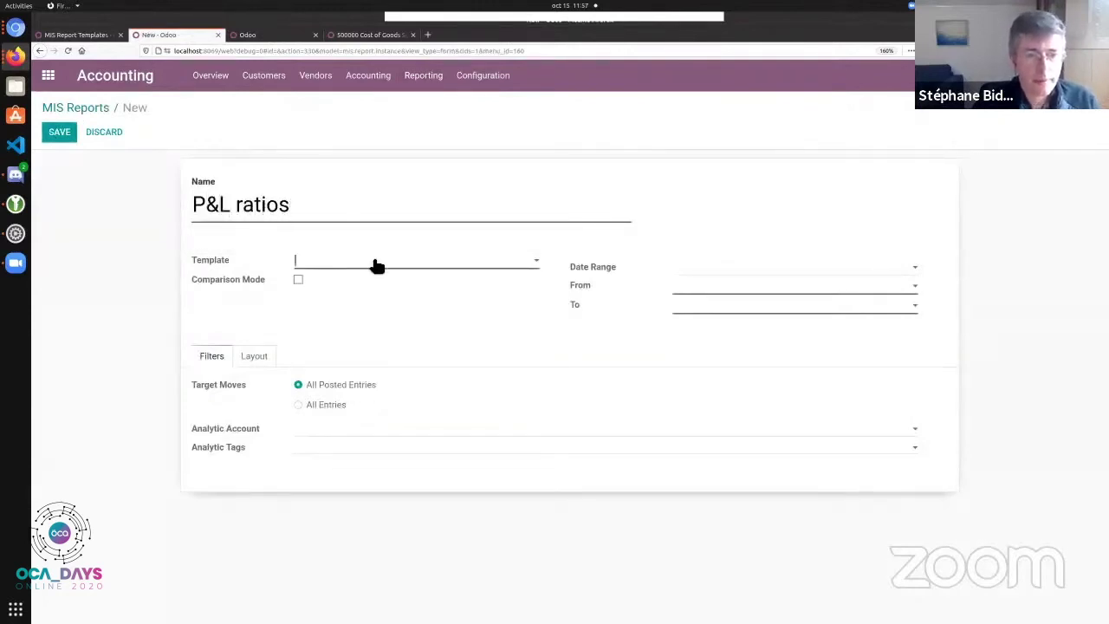
Step: Assign the P&L ratios template and the full-year 2020 date range to the new report, and save it
click(373, 262)
click(369, 321)
click(680, 269)
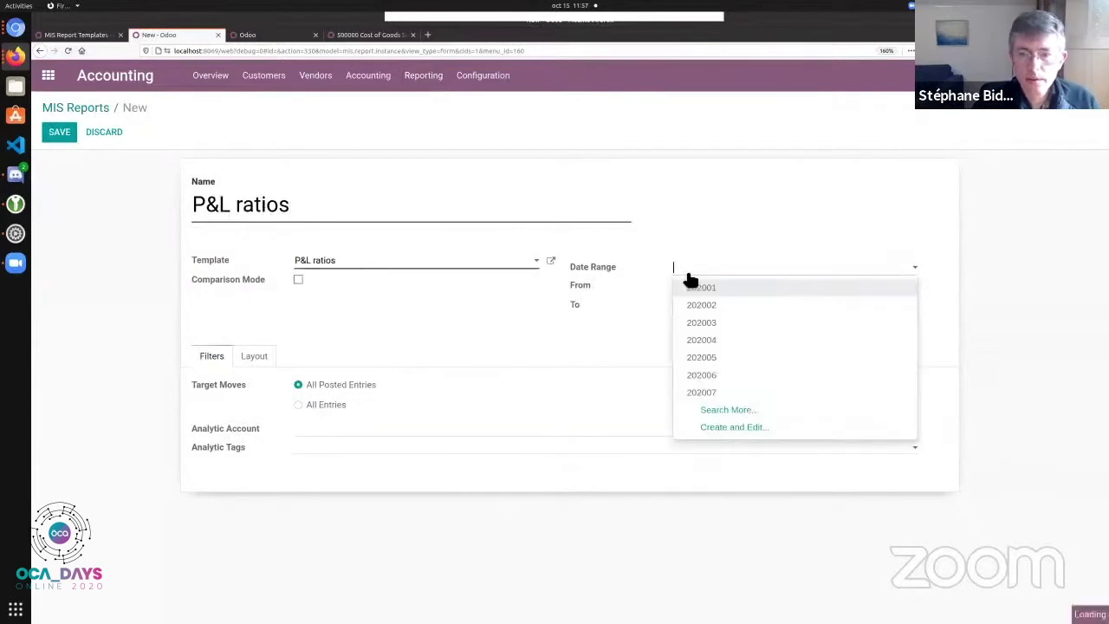
text(2020)
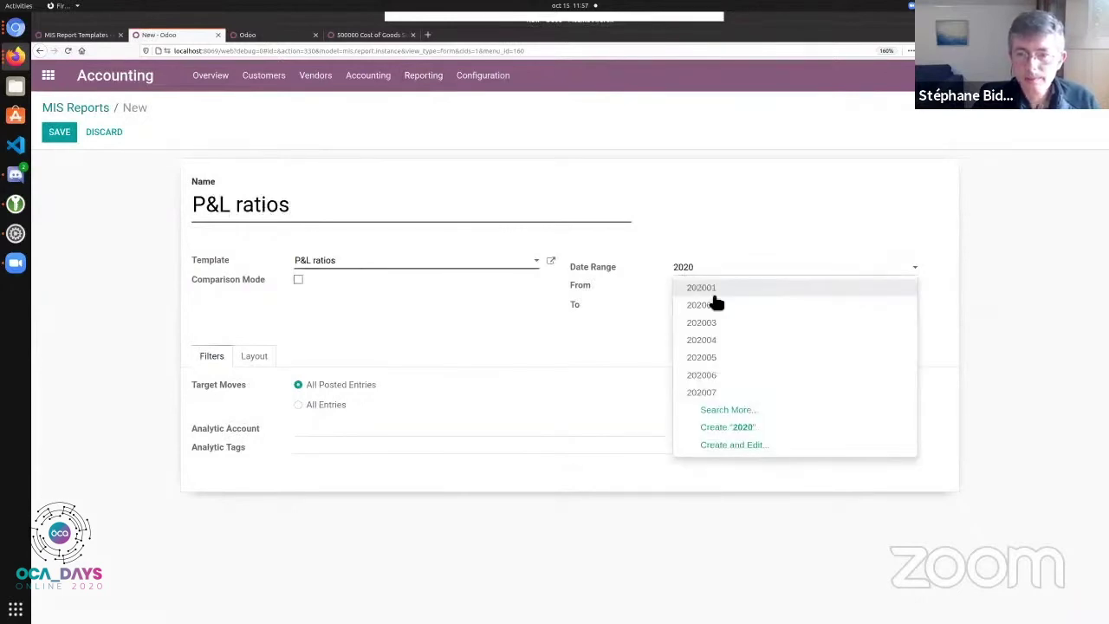
click(724, 410)
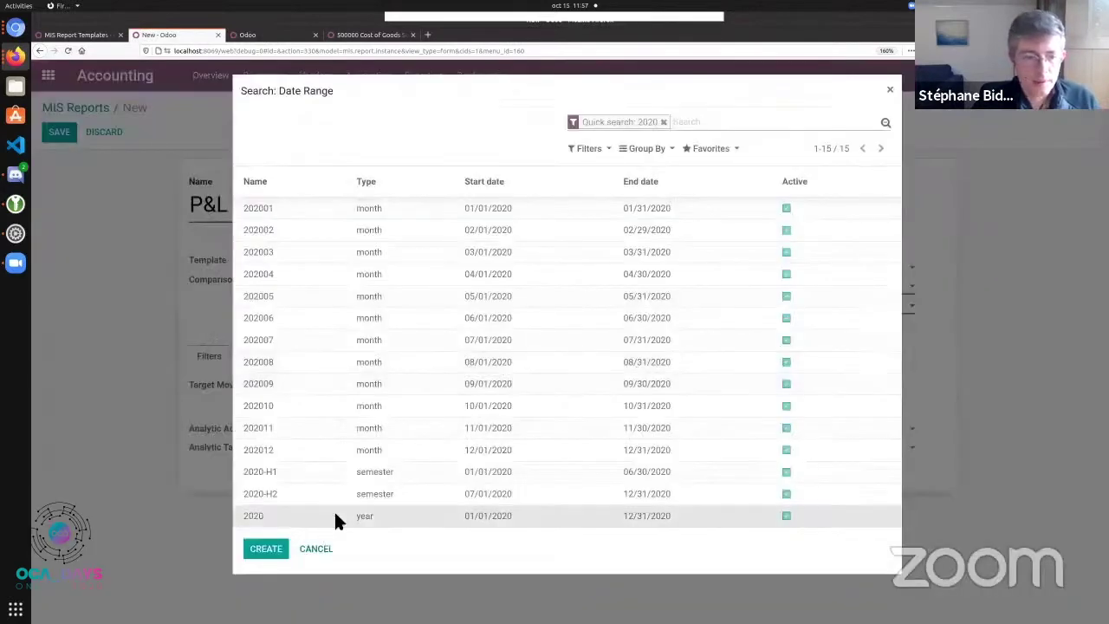
click(333, 516)
click(60, 139)
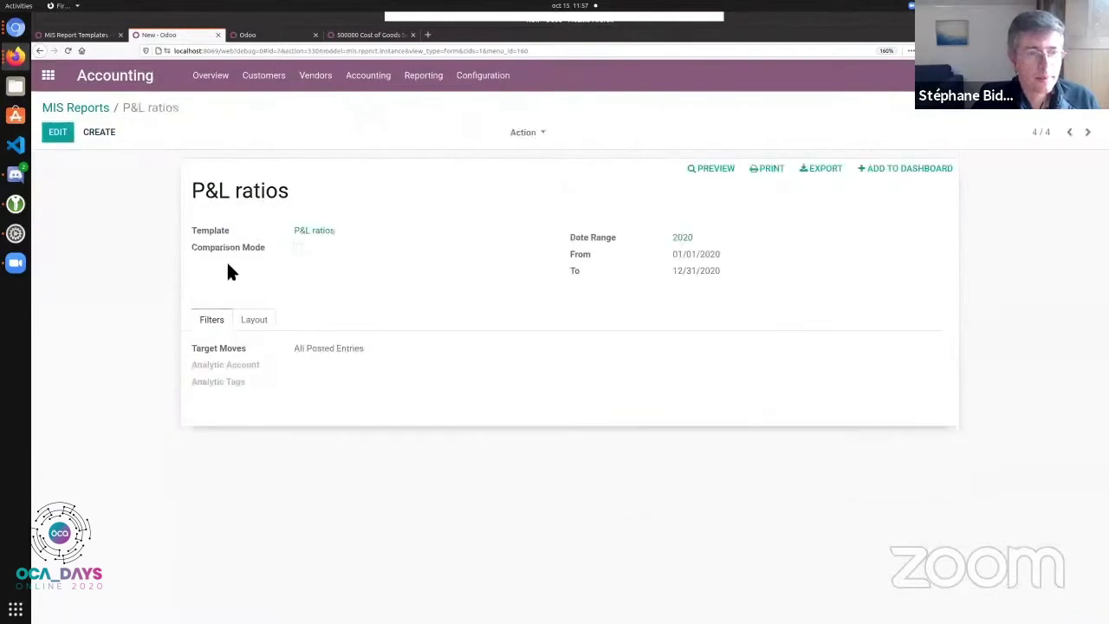
Step: Preview the P&L ratios report to check the gross profit margin, and return to its form
click(714, 170)
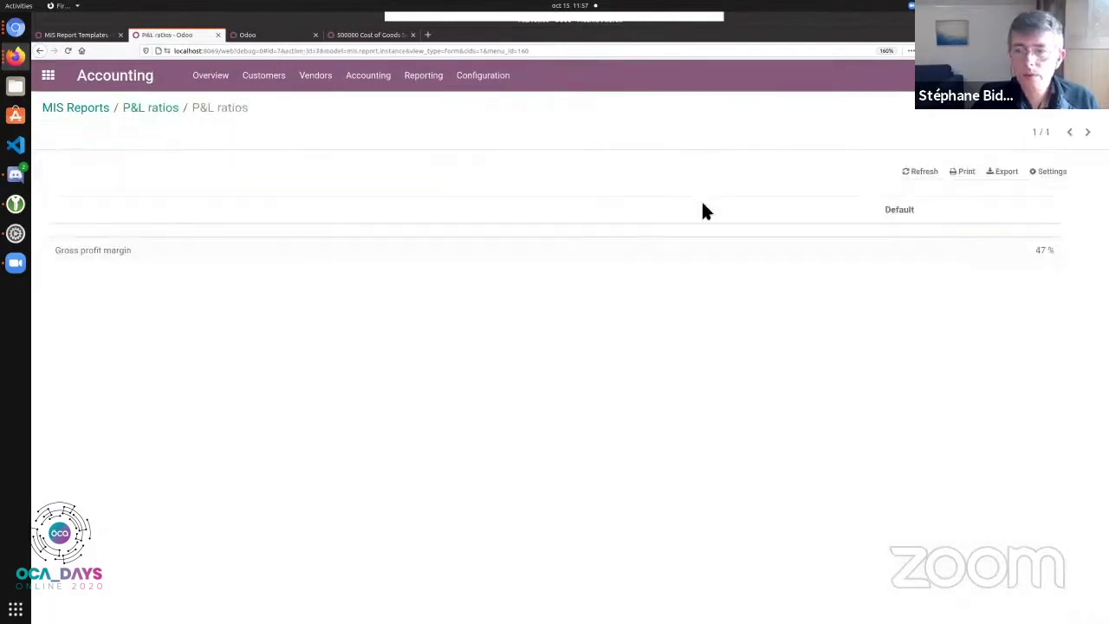
mouse_move(1045, 251)
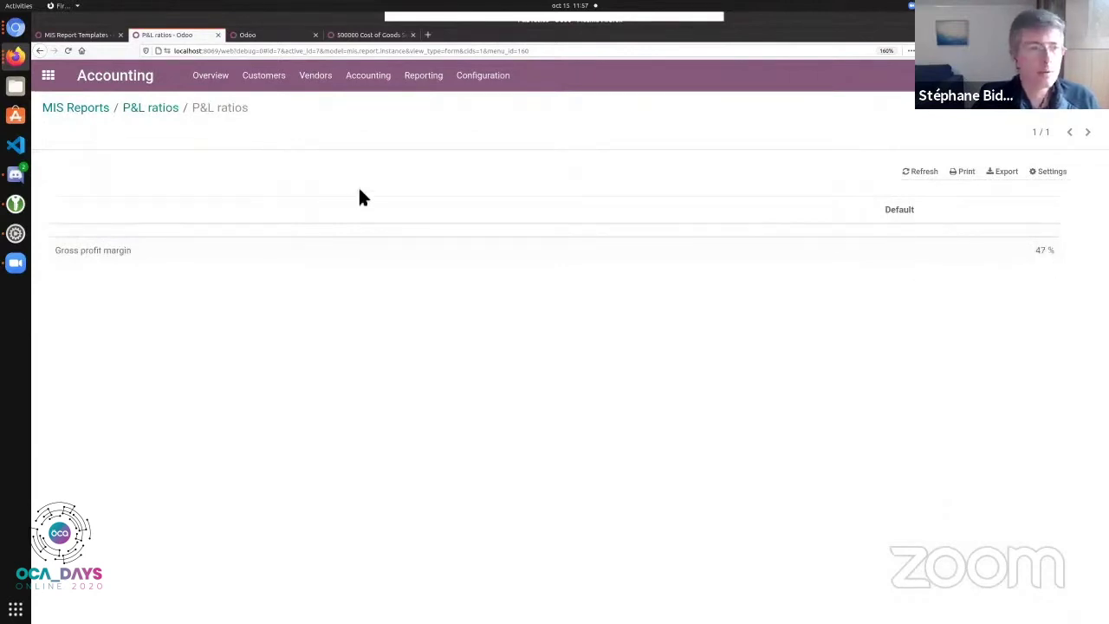
click(153, 110)
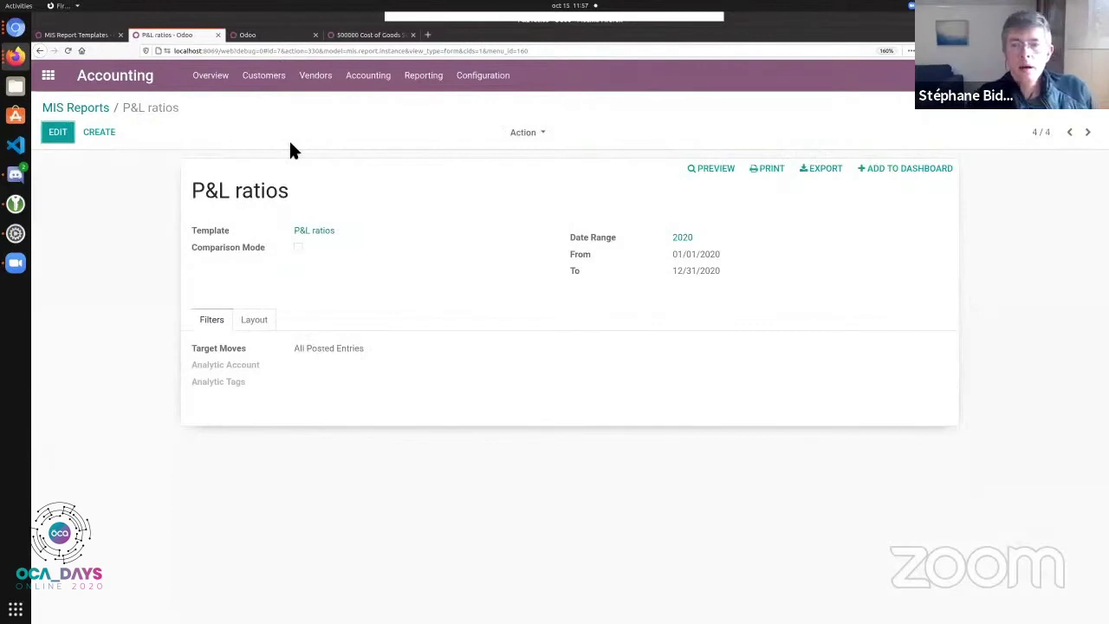
Step: Return to the MIS reports list, and switch briefly to the presentation to view the column-level analytic filters slide
click(76, 108)
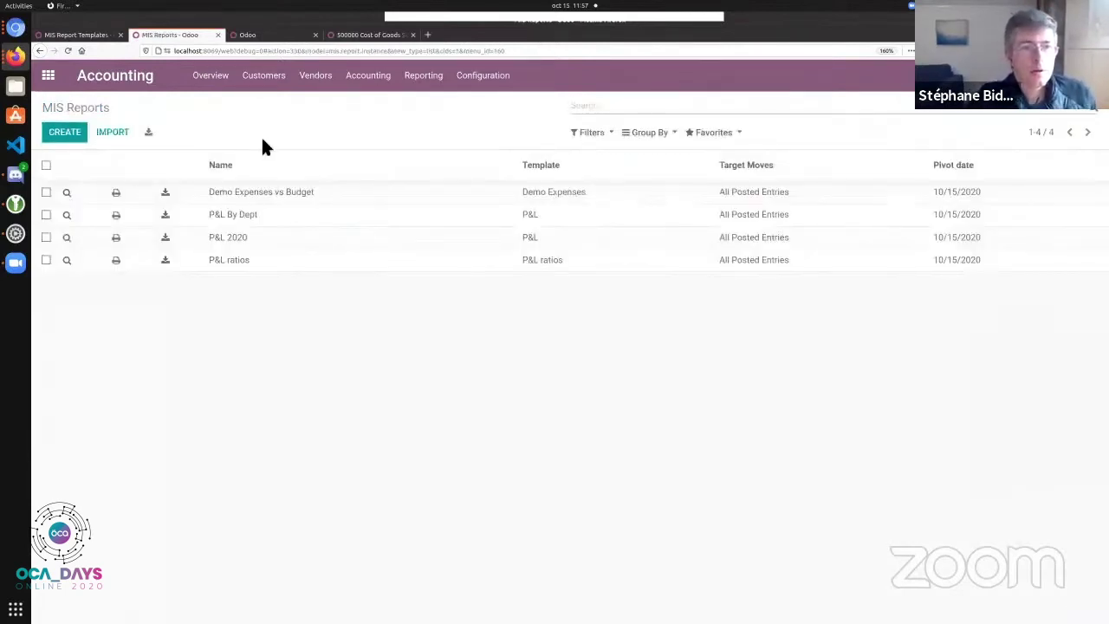
key(alt+Tab)
key(Right)
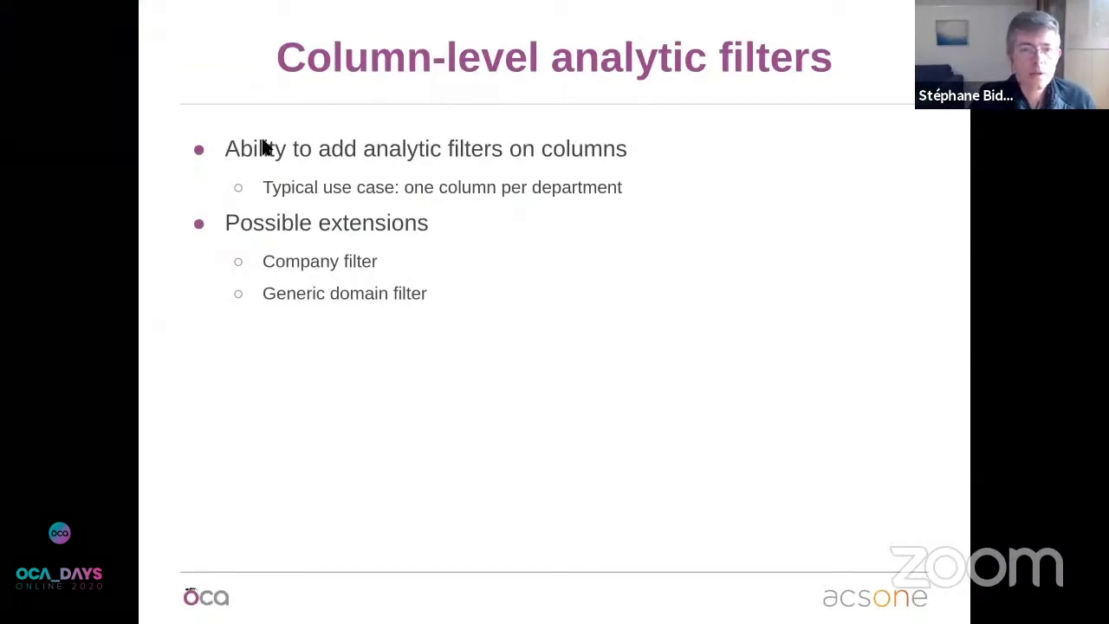
key(alt+Tab)
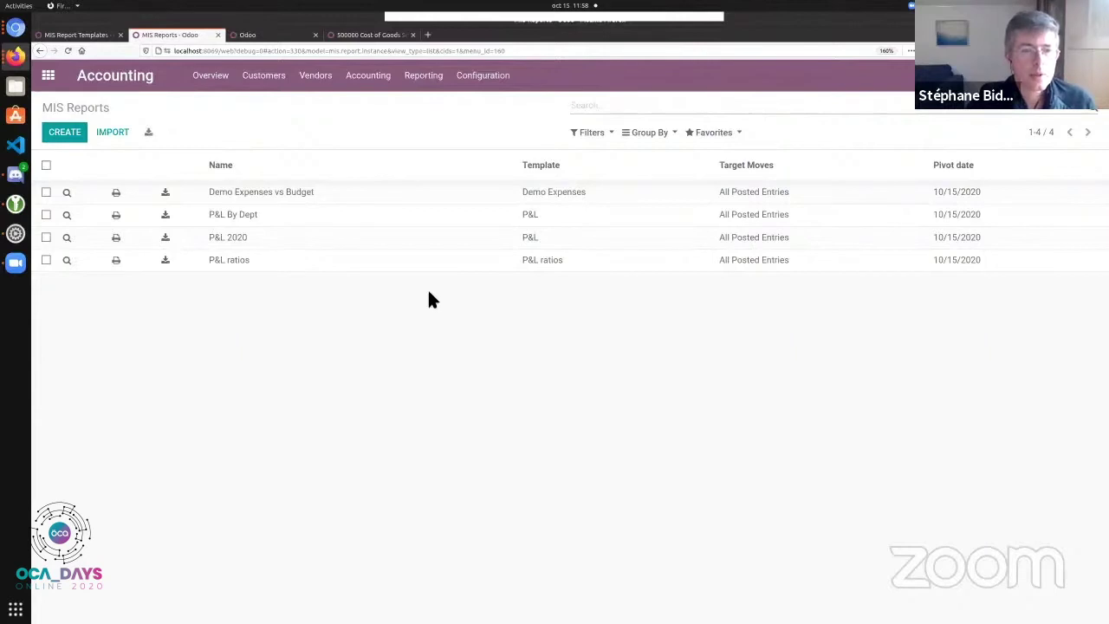
Step: Open the P&L By Dept report and review the source, dates and filters of its 2020 column
click(351, 225)
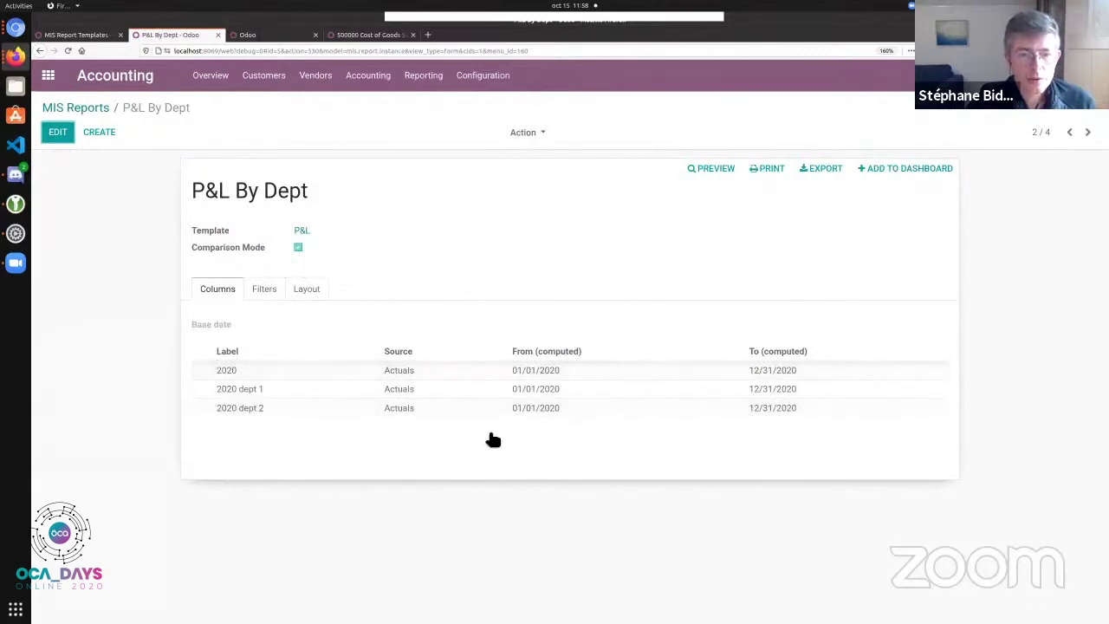
click(460, 376)
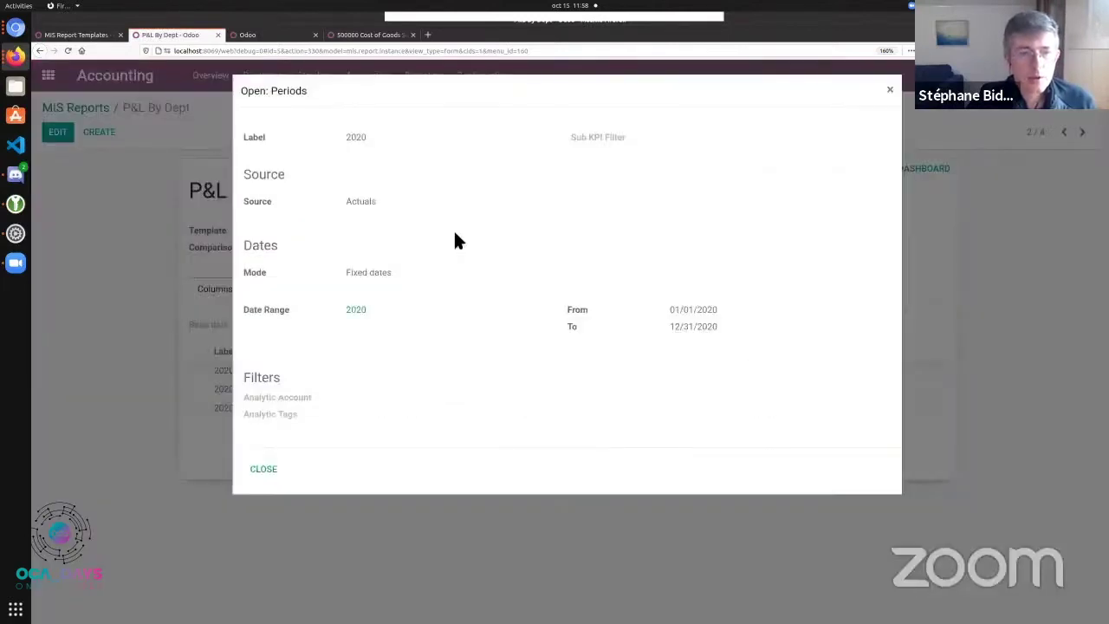
double_click(356, 137)
double_click(361, 201)
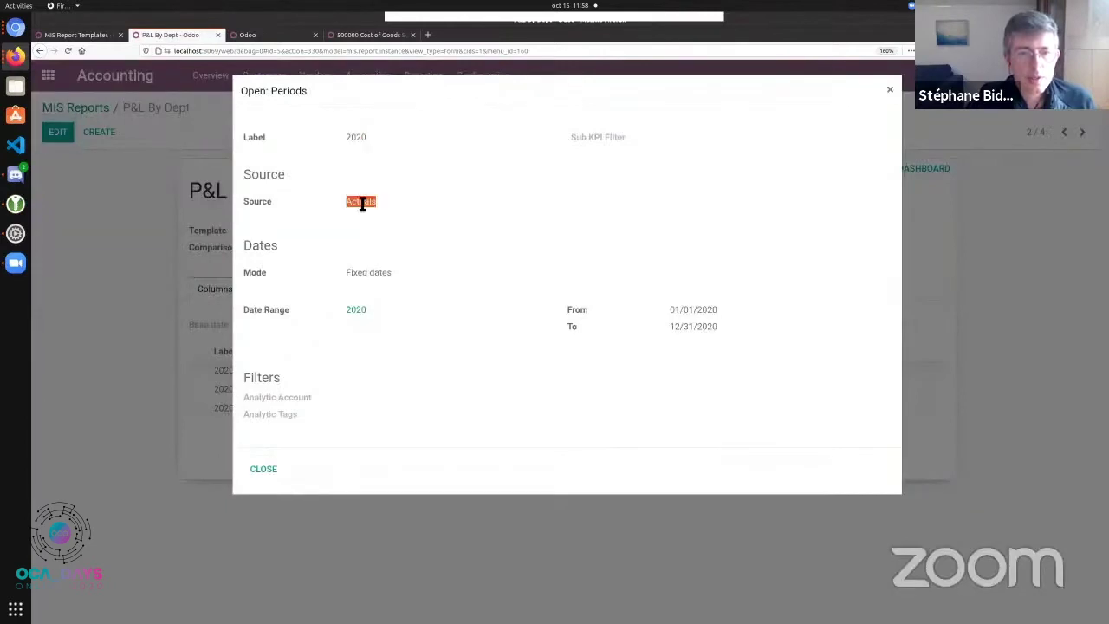
double_click(384, 256)
click(385, 265)
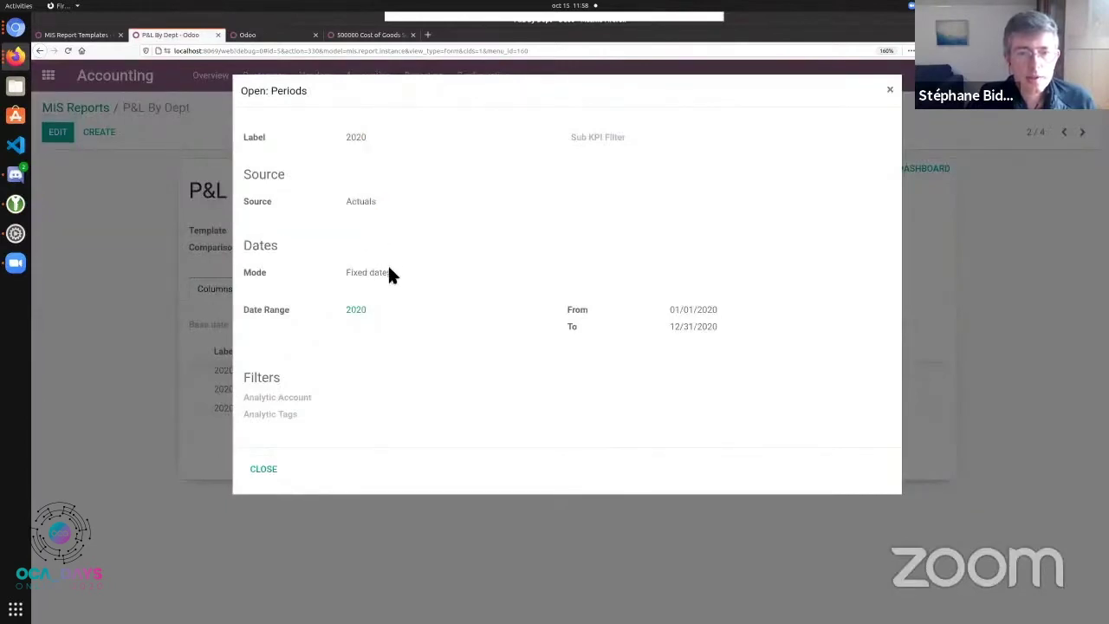
click(264, 468)
Step: Review the source and analytic tag filters of the 2020 dept 1 and 2020 dept 2 columns
click(414, 396)
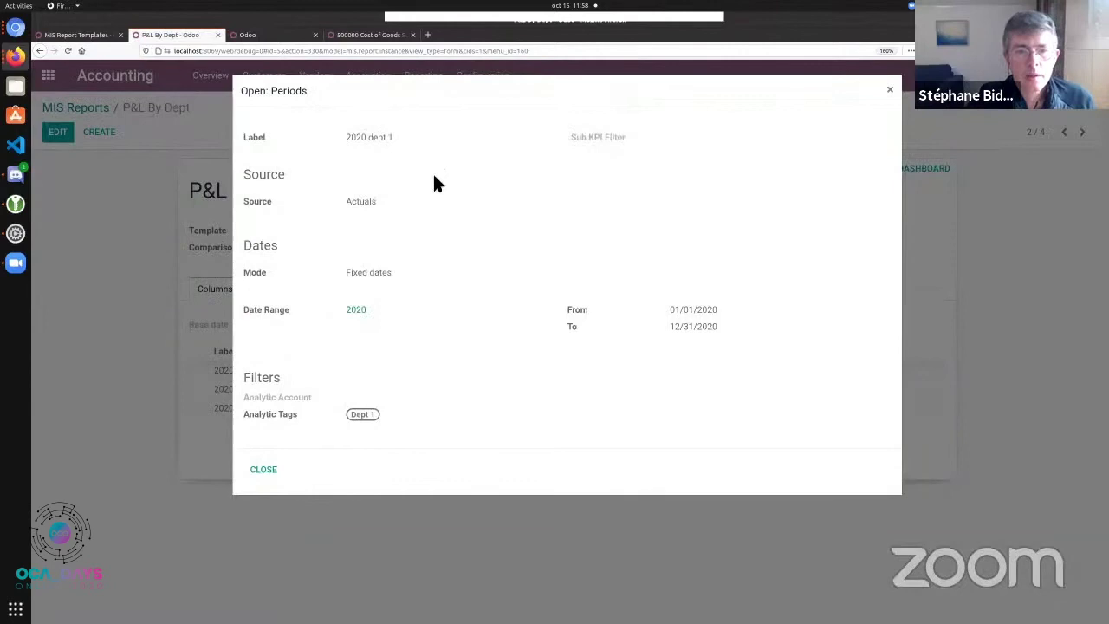
double_click(372, 202)
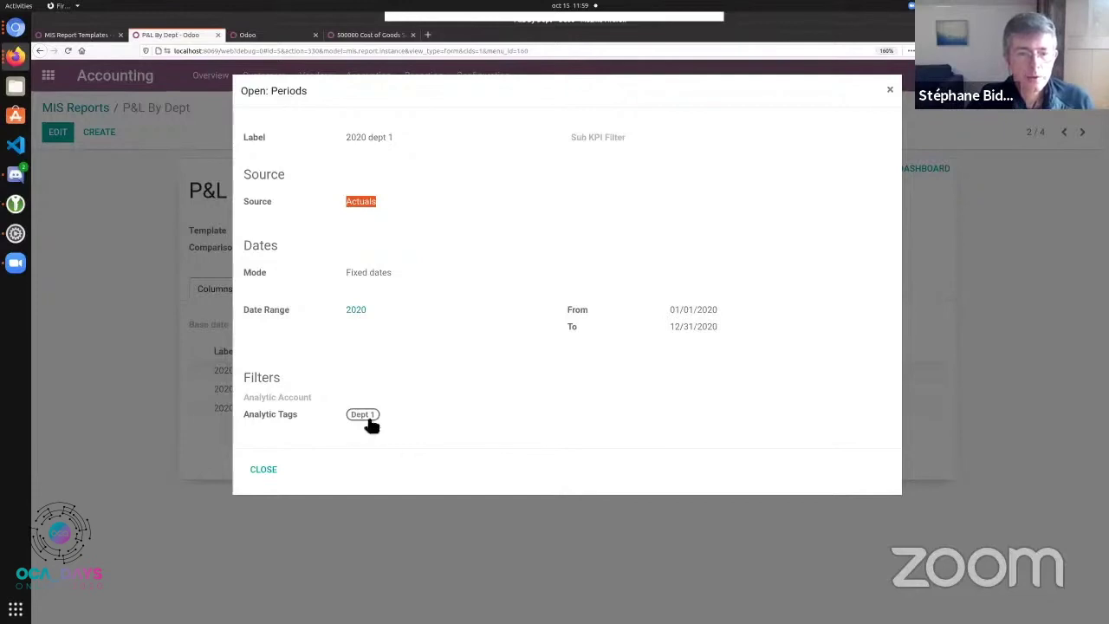
key(Escape)
click(299, 412)
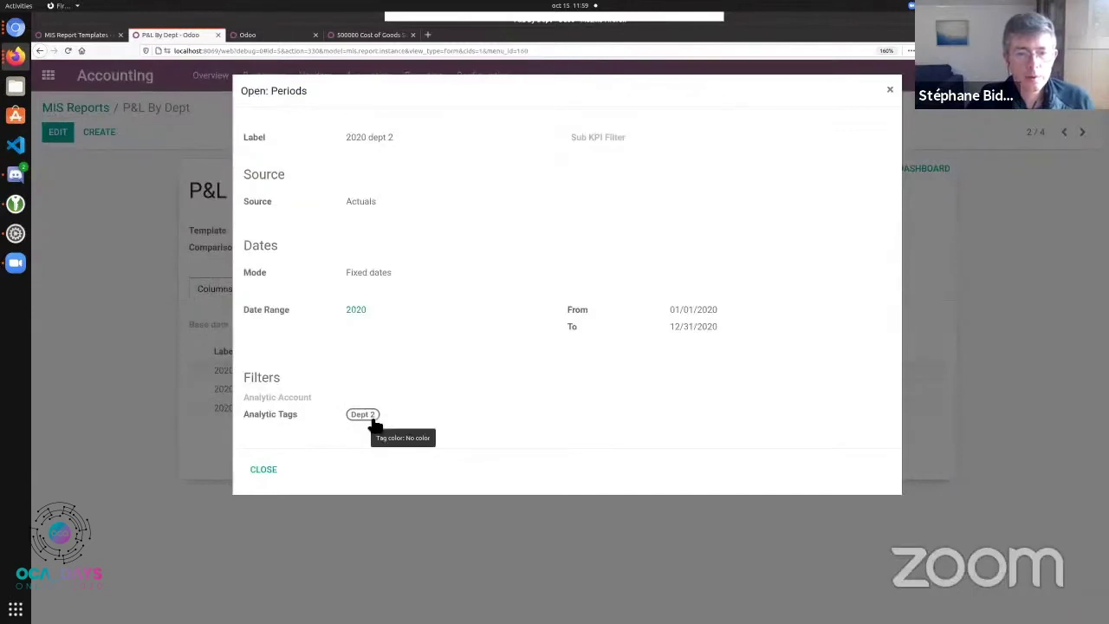
key(Escape)
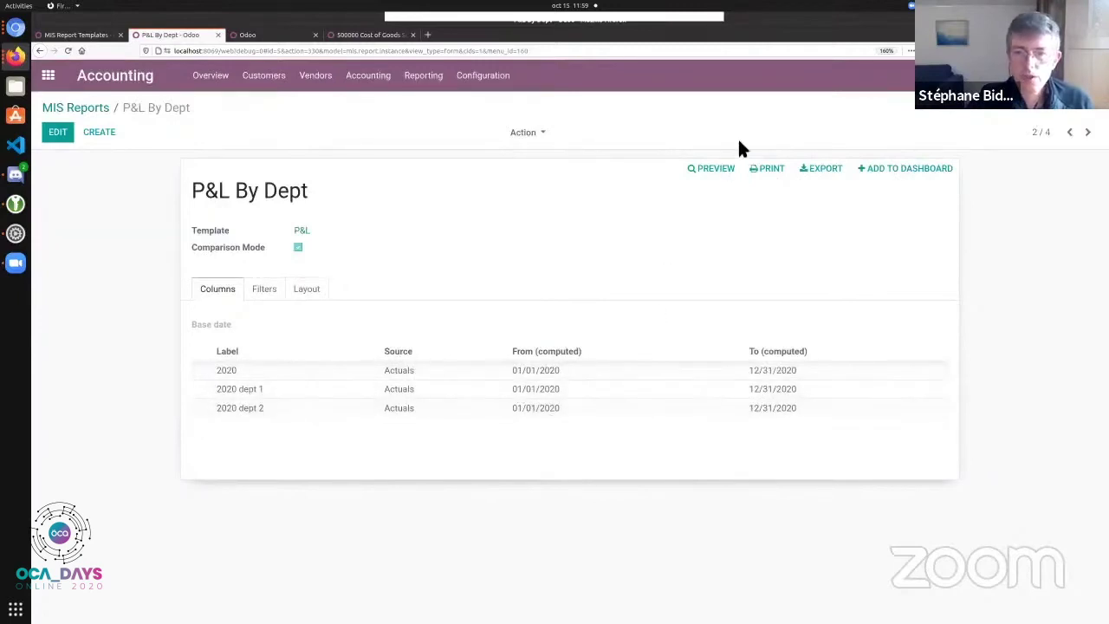
Step: Preview the P&L By Dept report and drill down into the cost of revenue for dept 1 and dept 2
click(716, 168)
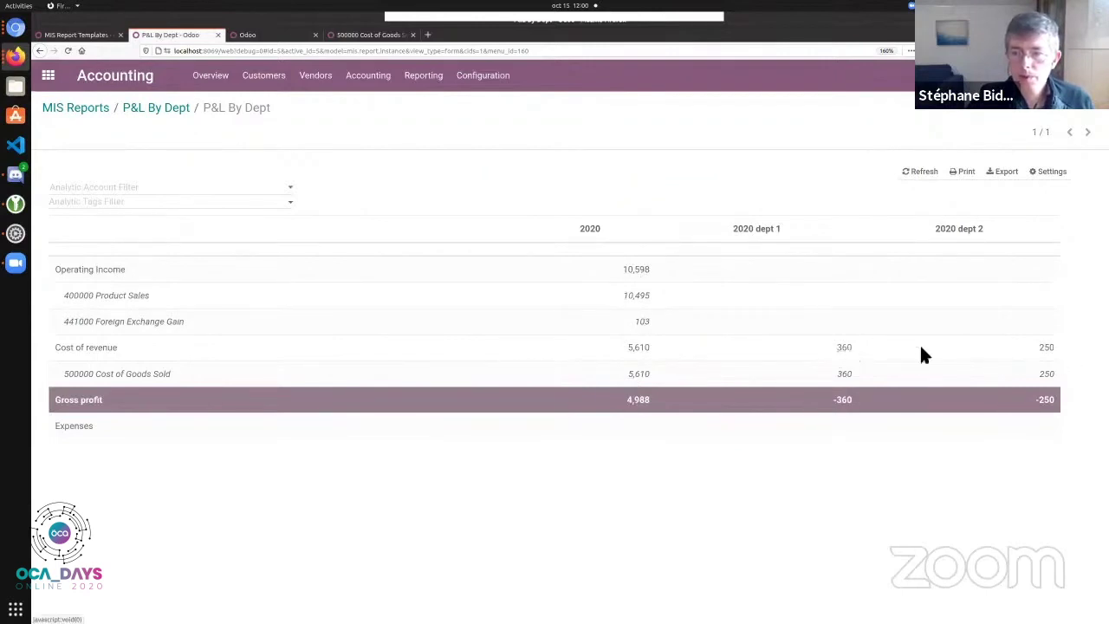
click(846, 349)
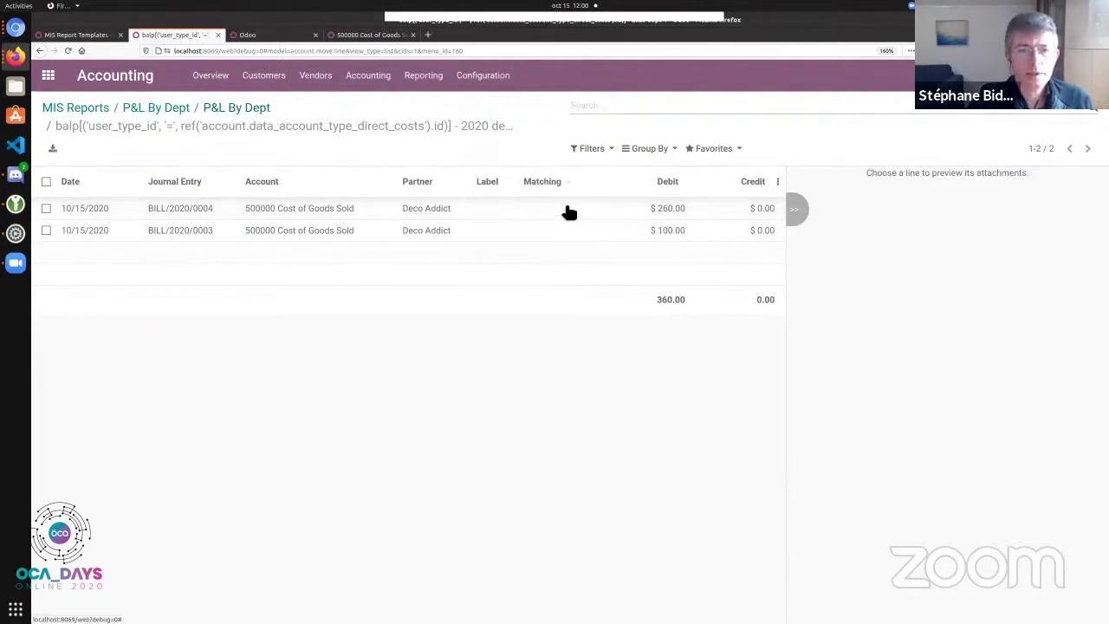
click(235, 108)
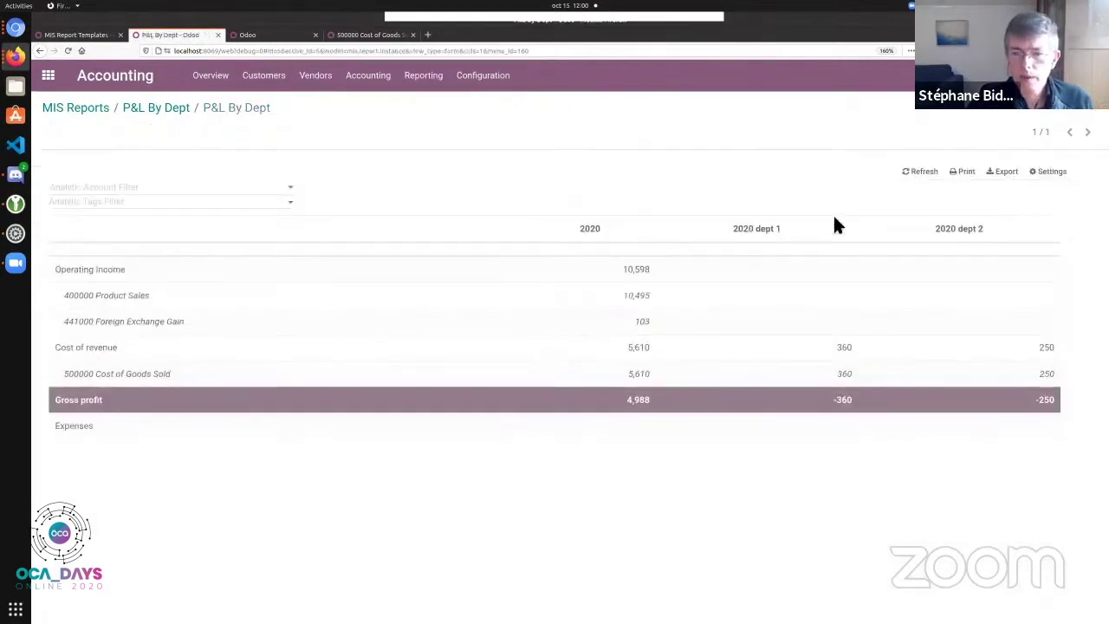
click(1048, 351)
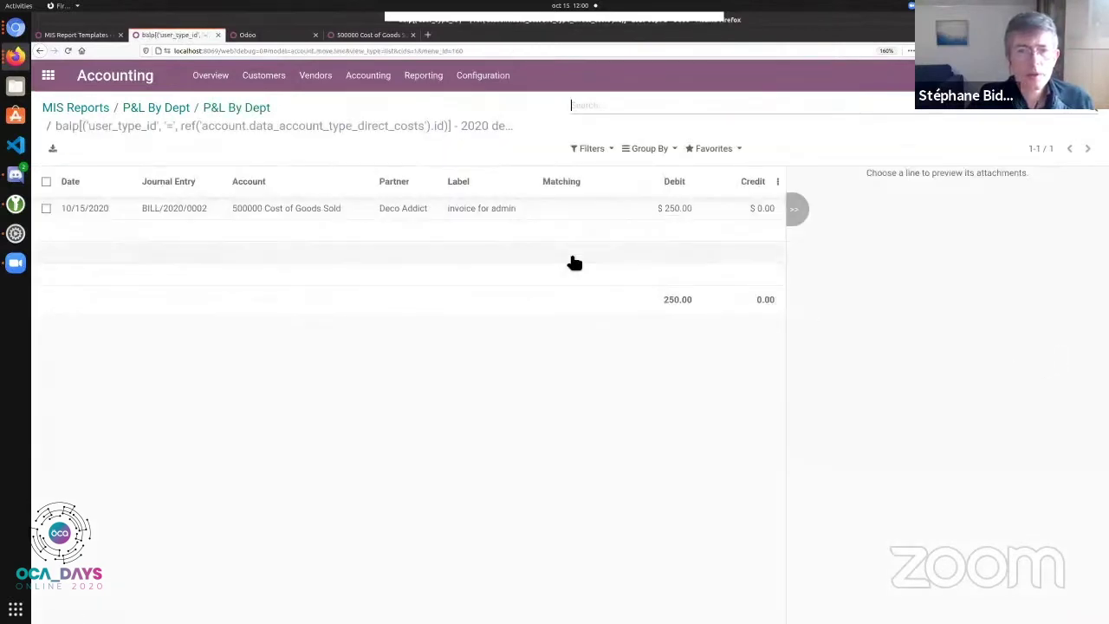
click(259, 107)
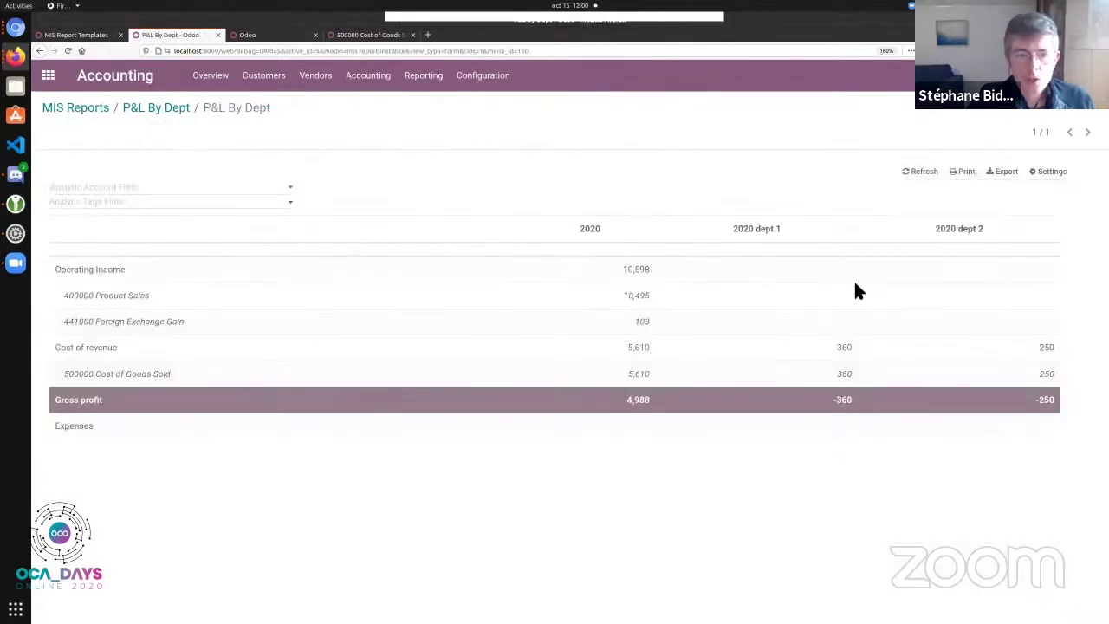
Step: Open the 2020 Budget by account, check the analytic columns of its budget items, and return to the budget list
click(424, 75)
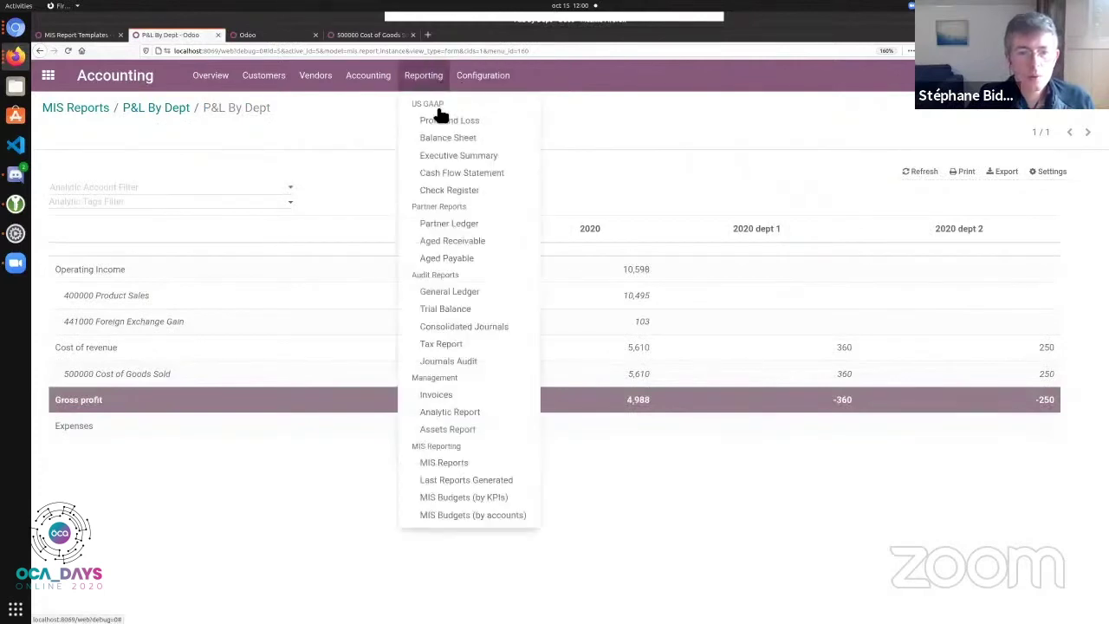
click(493, 518)
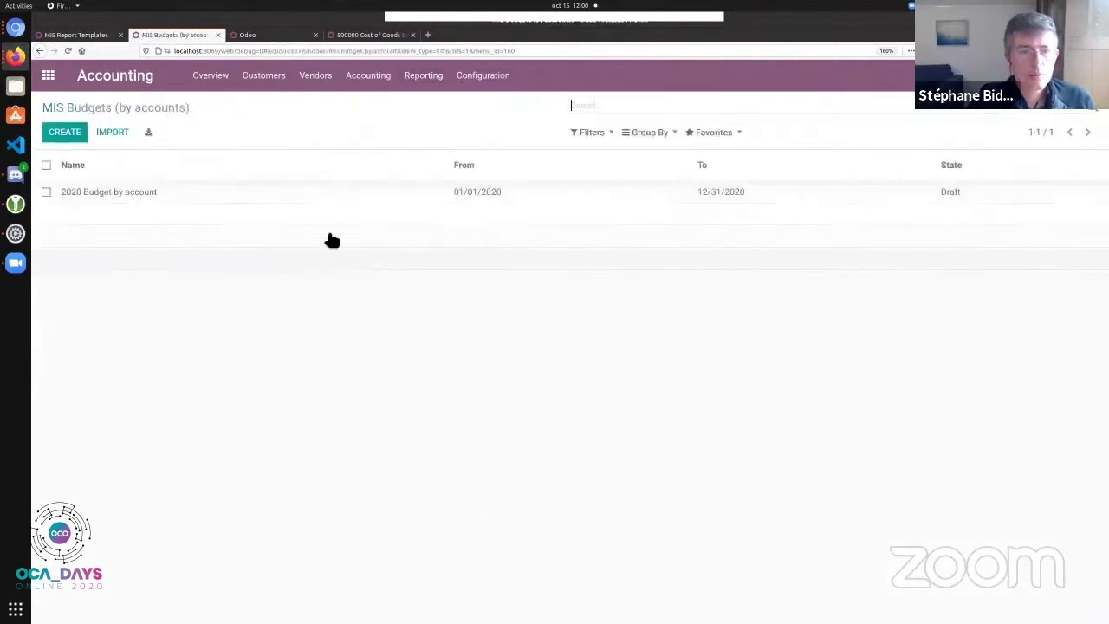
click(315, 196)
click(675, 200)
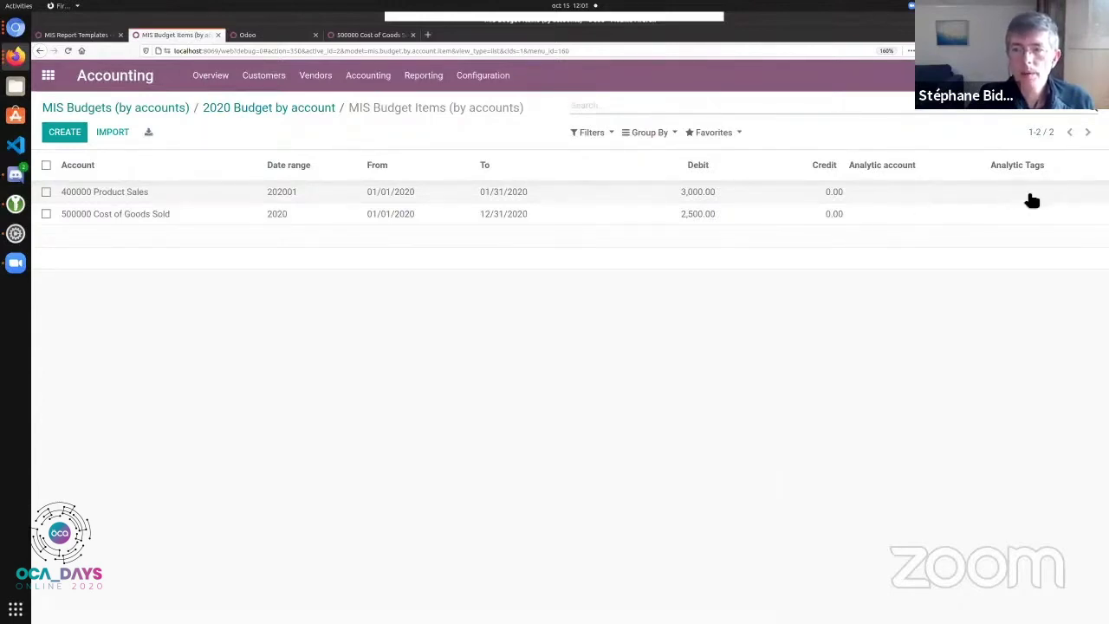
click(321, 110)
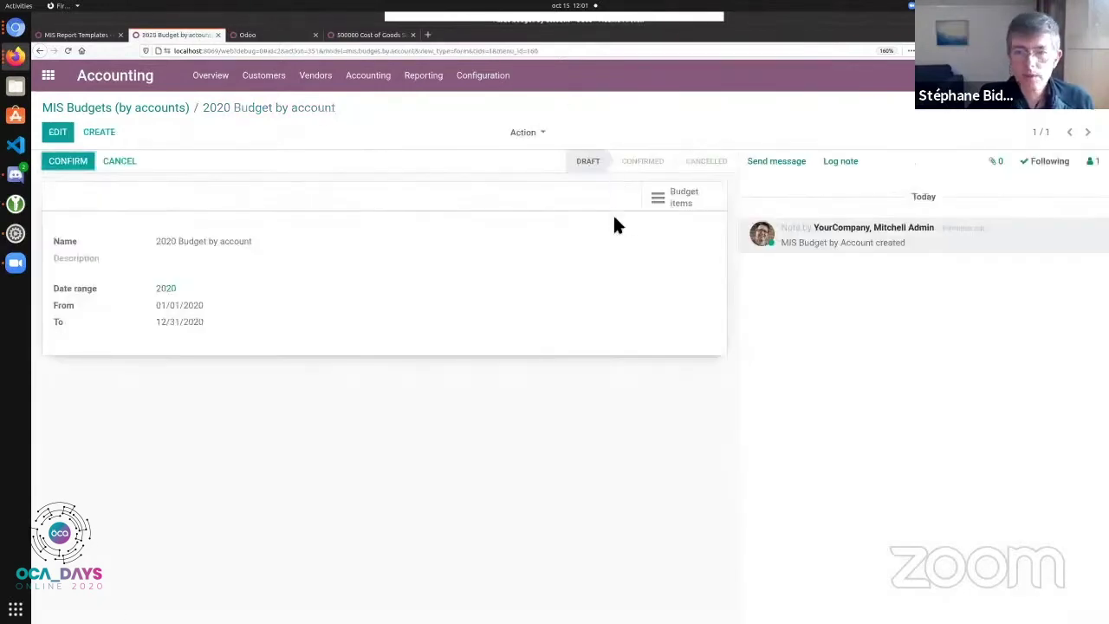
click(166, 111)
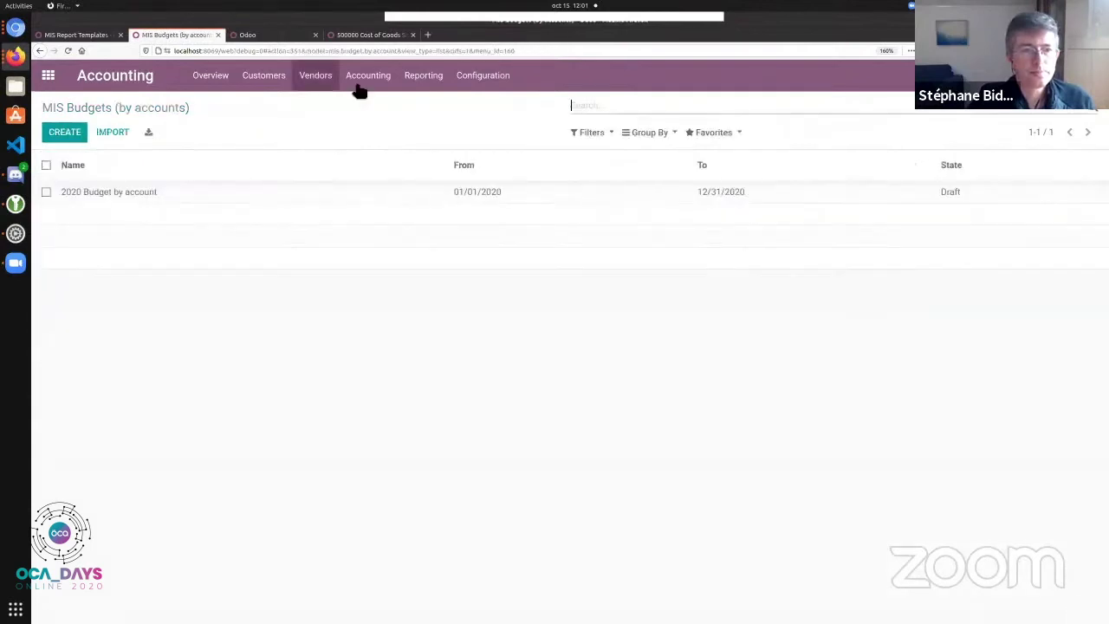
Step: Go back to the MIS reports and preview the P&L By Dept report
click(418, 78)
click(485, 462)
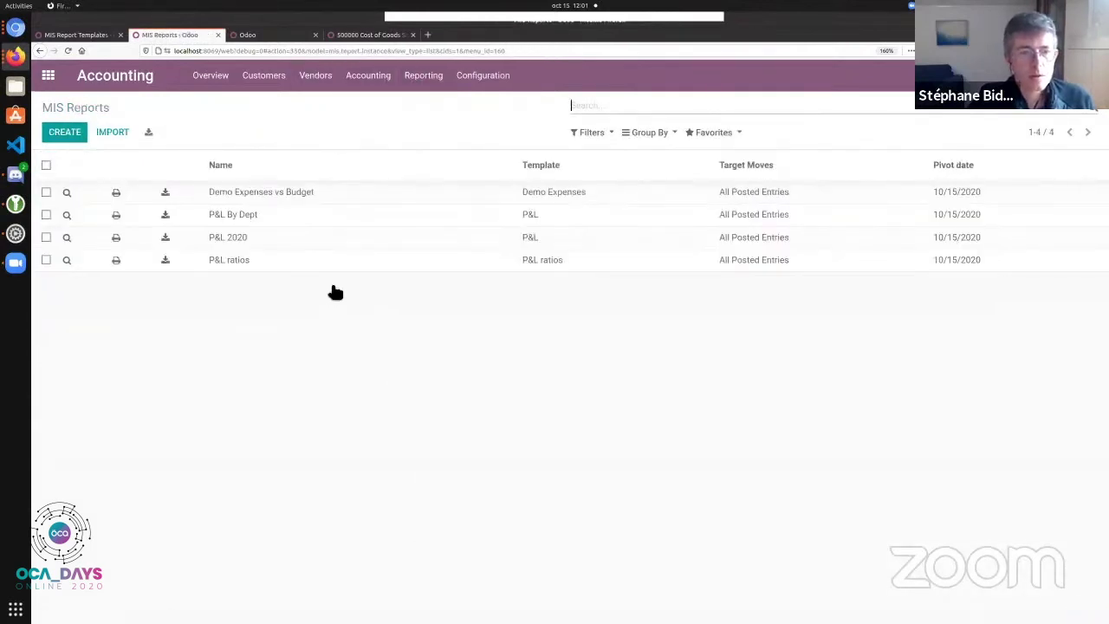
click(441, 268)
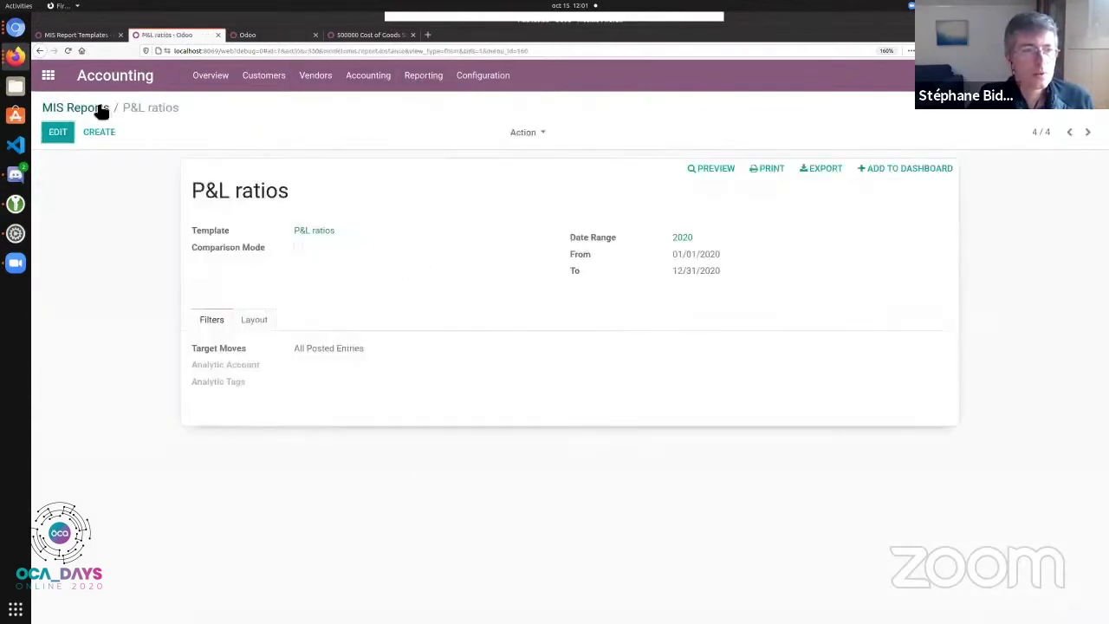
click(99, 109)
click(335, 217)
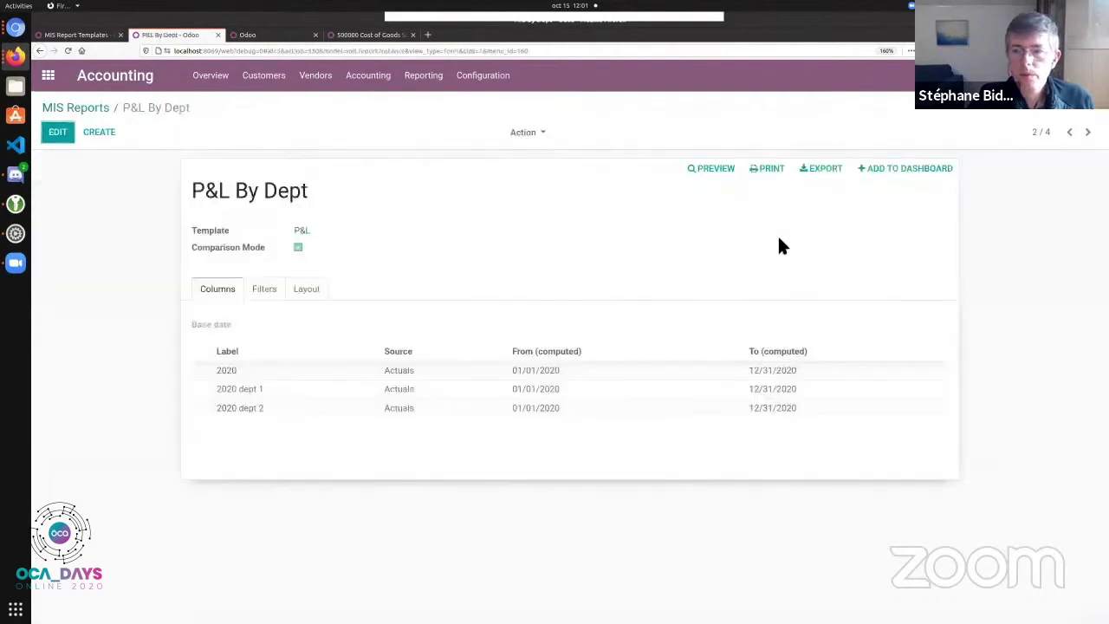
click(722, 171)
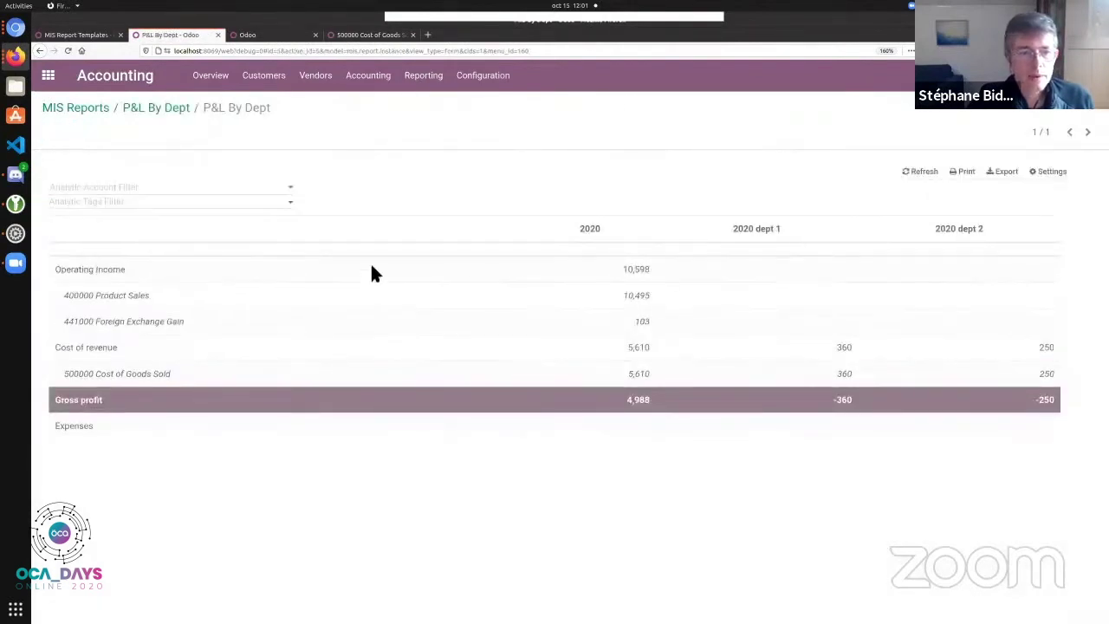
Step: Filter the P&L By Dept preview by the Dept 1 analytic tag and refresh the figures
click(190, 208)
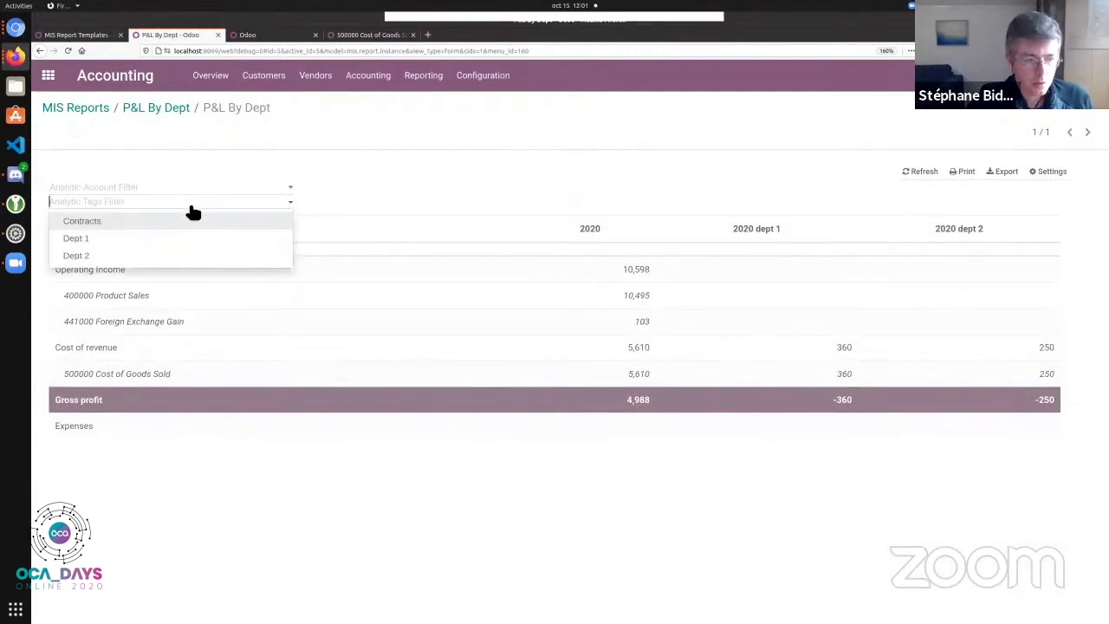
click(387, 208)
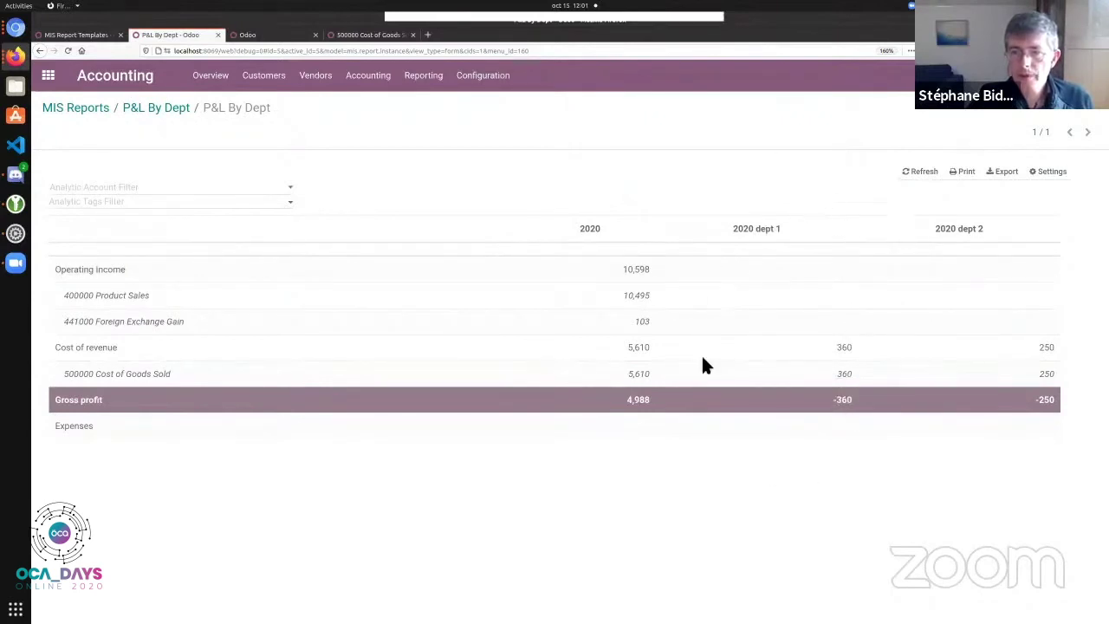
click(198, 211)
click(164, 236)
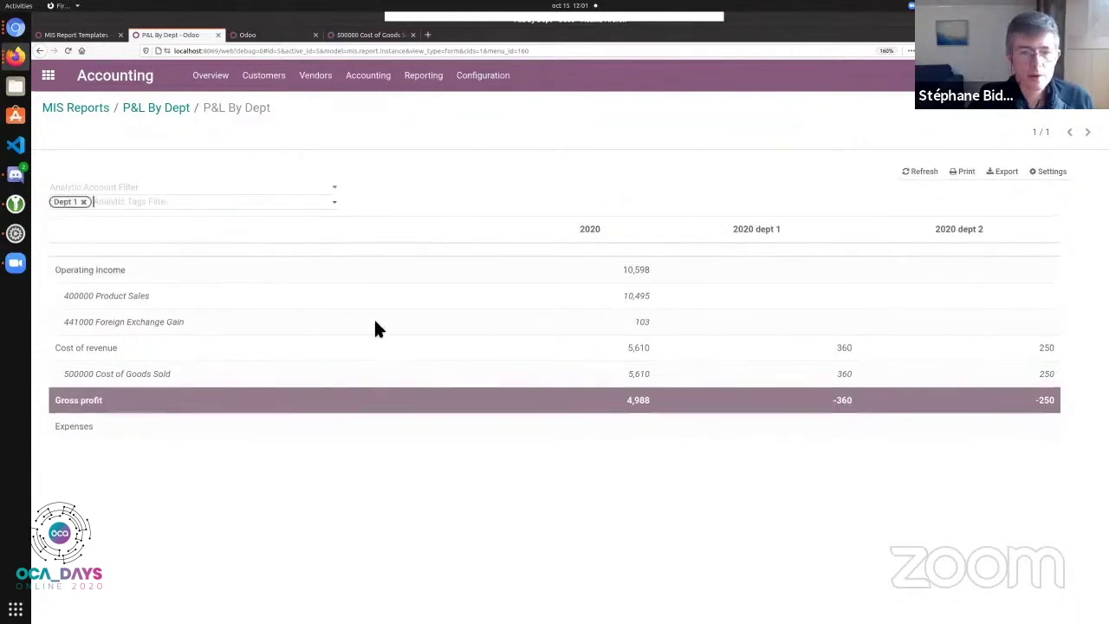
click(926, 177)
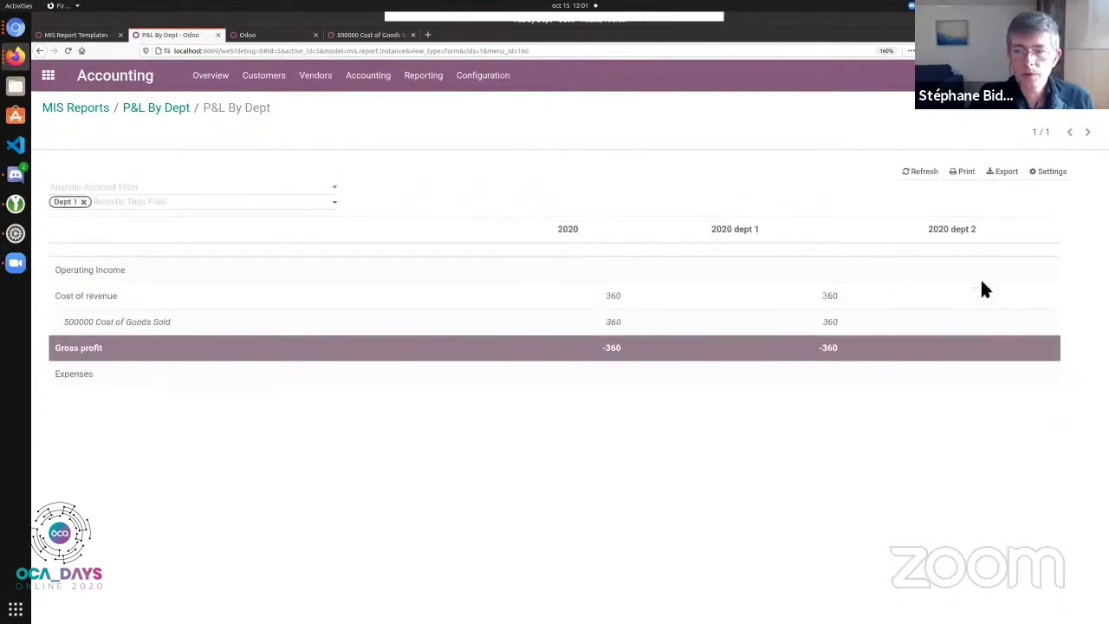
Step: Add the Dept 2 analytic tag to the preview's filter and refresh the report
click(105, 205)
click(109, 239)
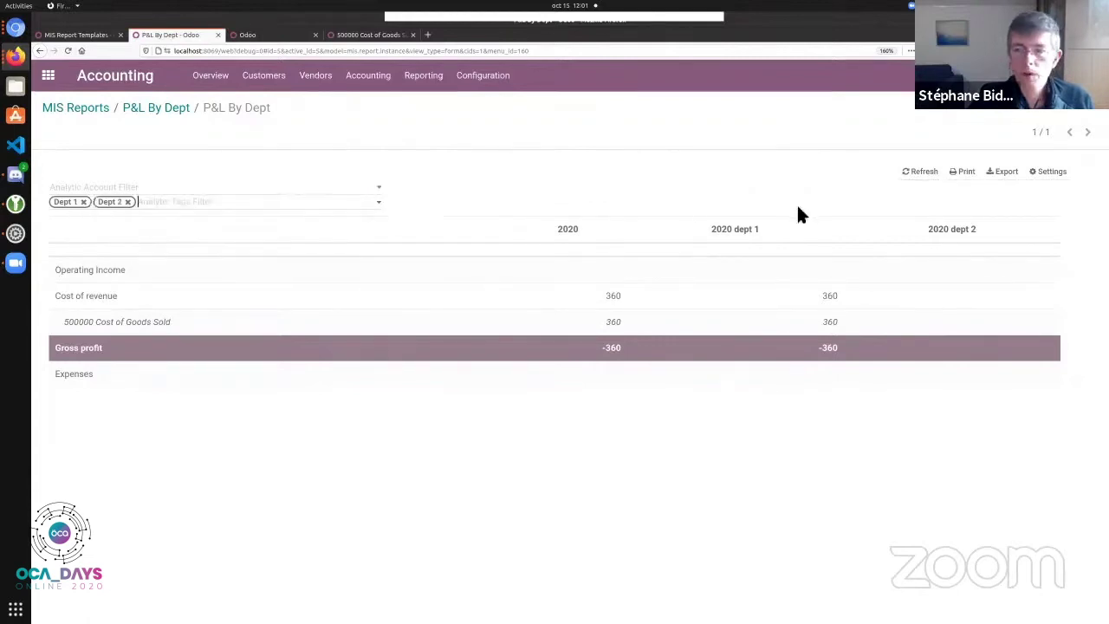
click(919, 180)
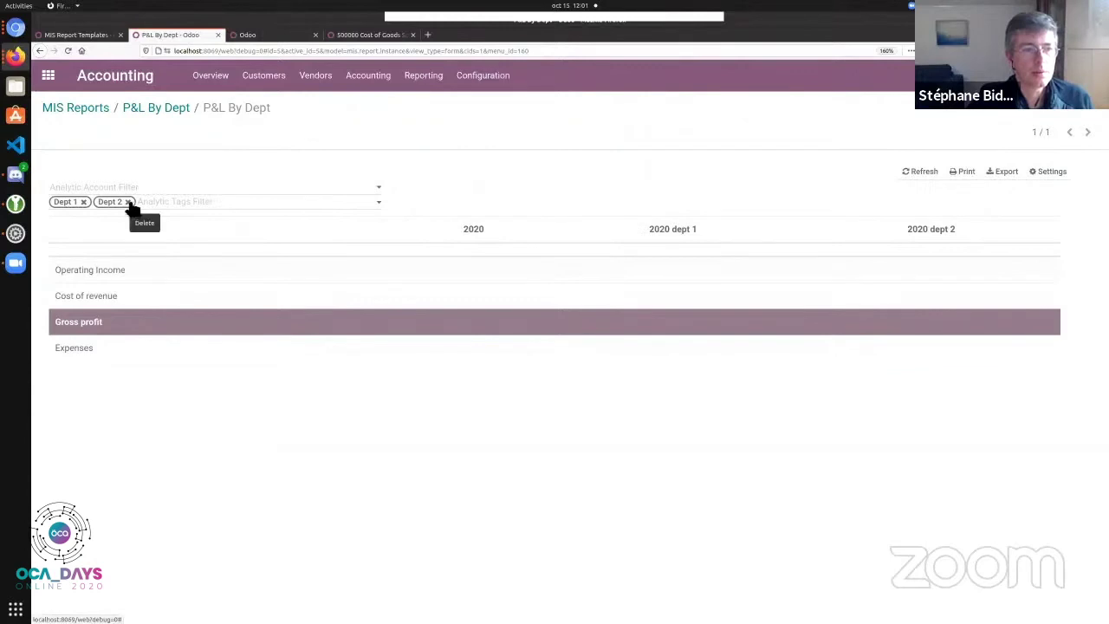
Step: Remove the Dept 2 and Dept 1 tags from the analytic filter, refreshing the preview after each removal
click(128, 202)
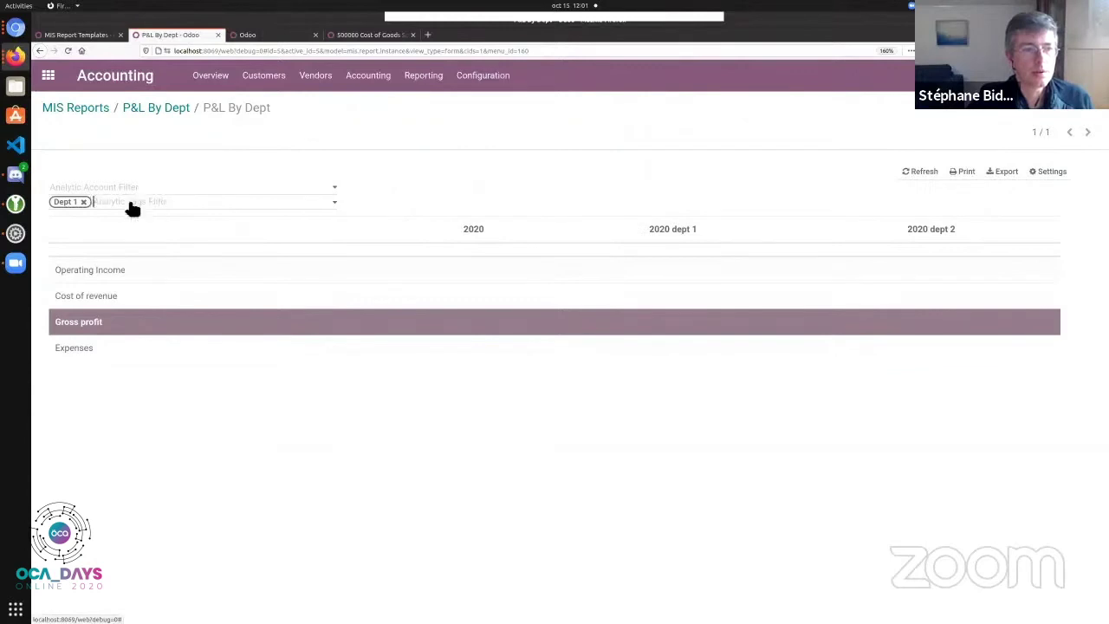
click(910, 172)
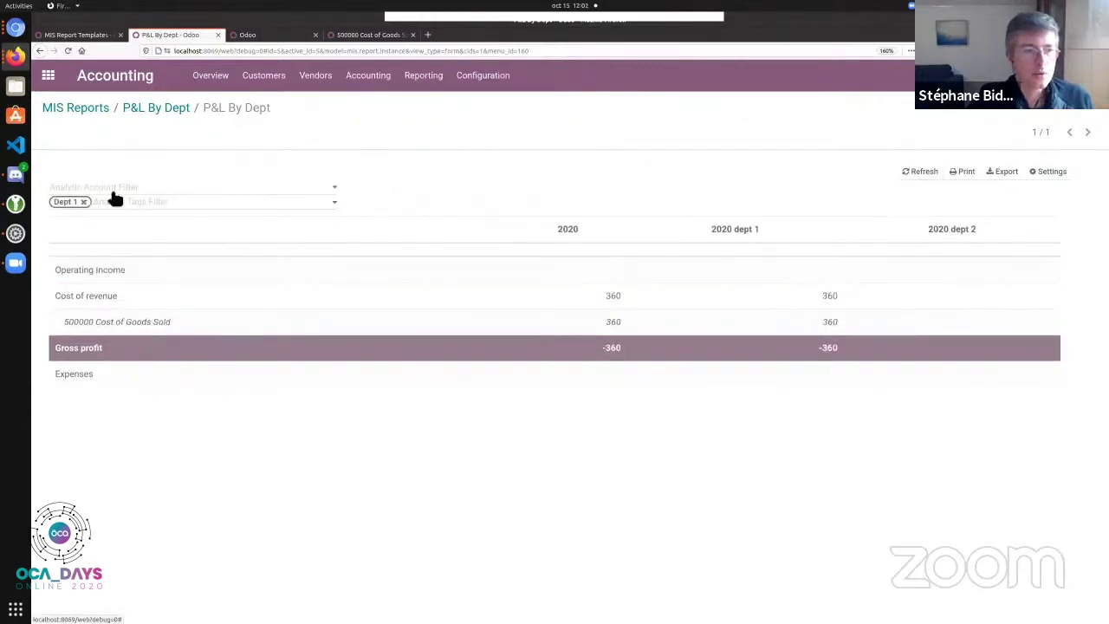
click(84, 202)
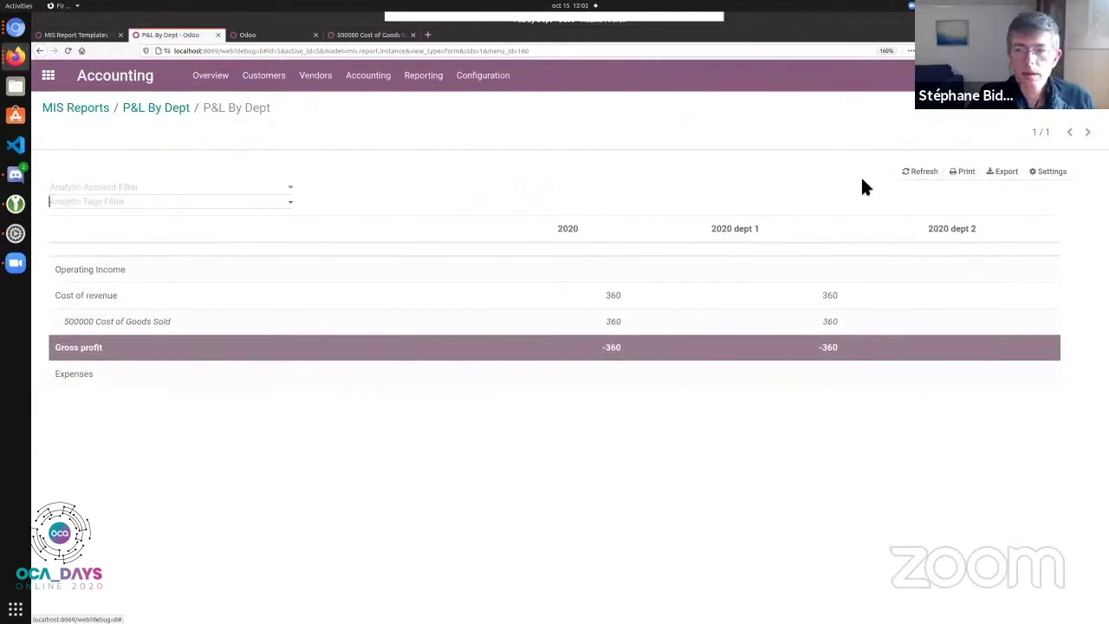
click(926, 171)
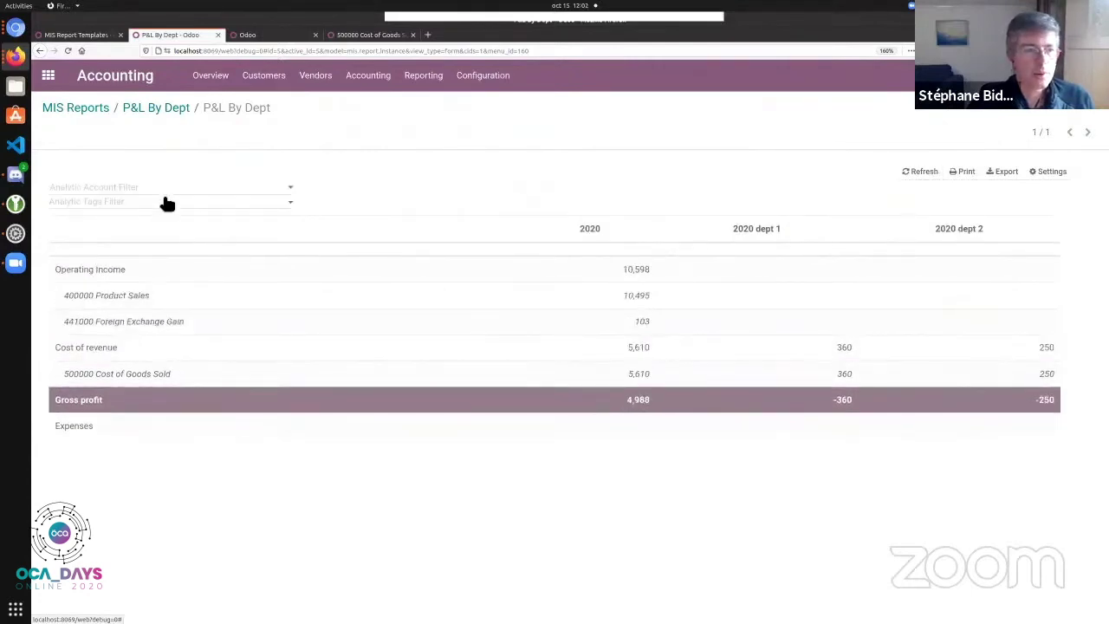
Step: Filter the P&L By Dept preview by the analytic account Nebula - Azure Interior and refresh the report
click(165, 188)
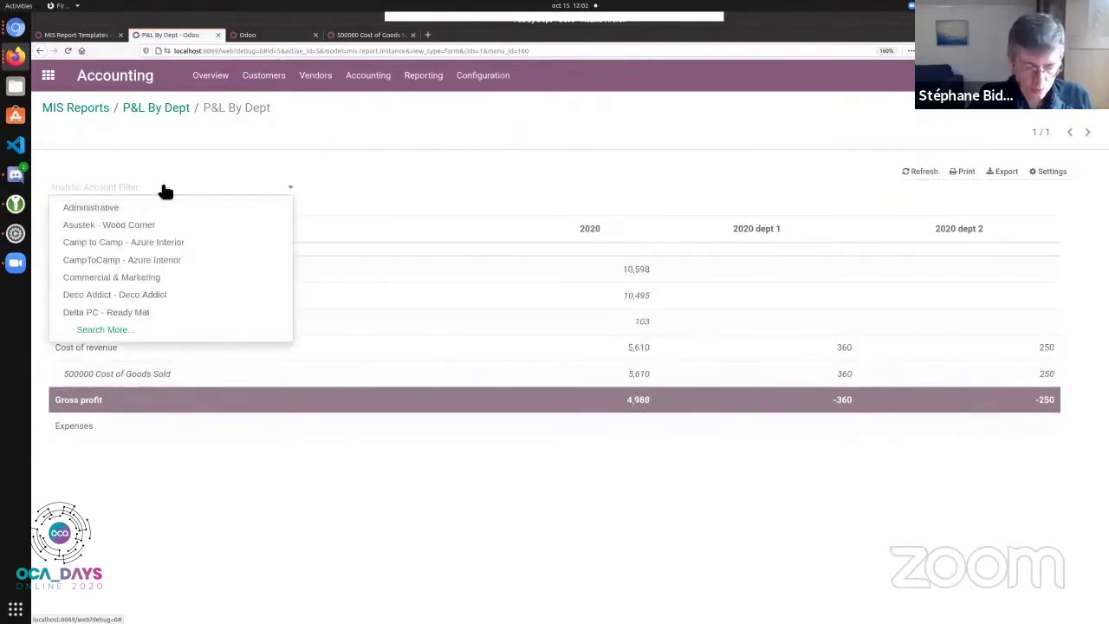
text(nebu)
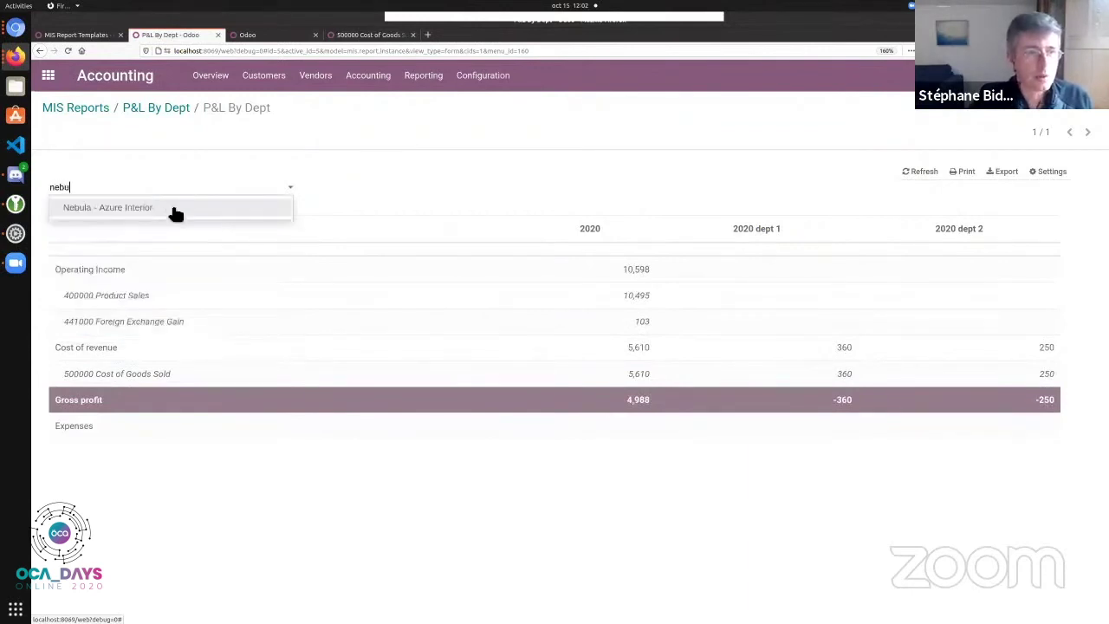
click(175, 211)
click(920, 172)
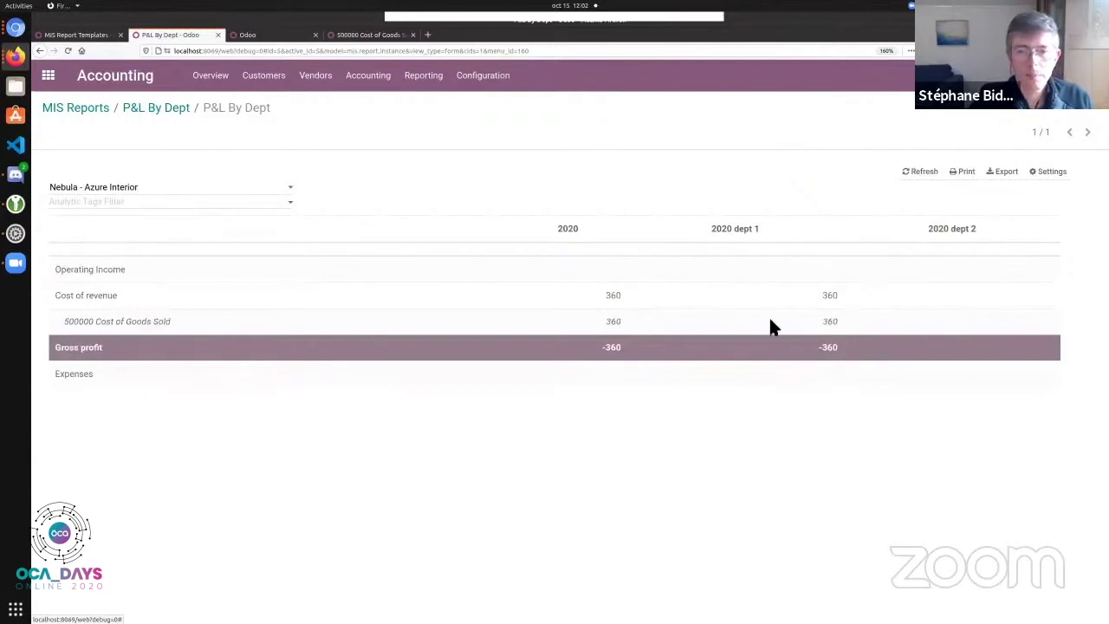
mouse_move(834, 326)
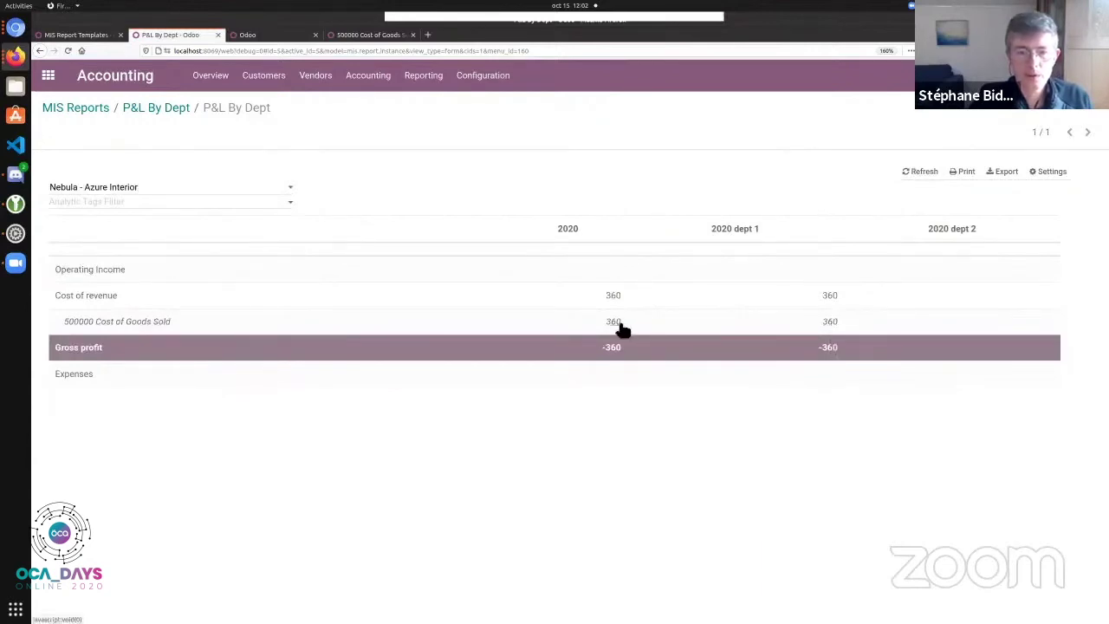
Step: Inspect the 2020 dept 2 column's settings in the P&L By Dept report, and return to the MIS reports list
click(179, 113)
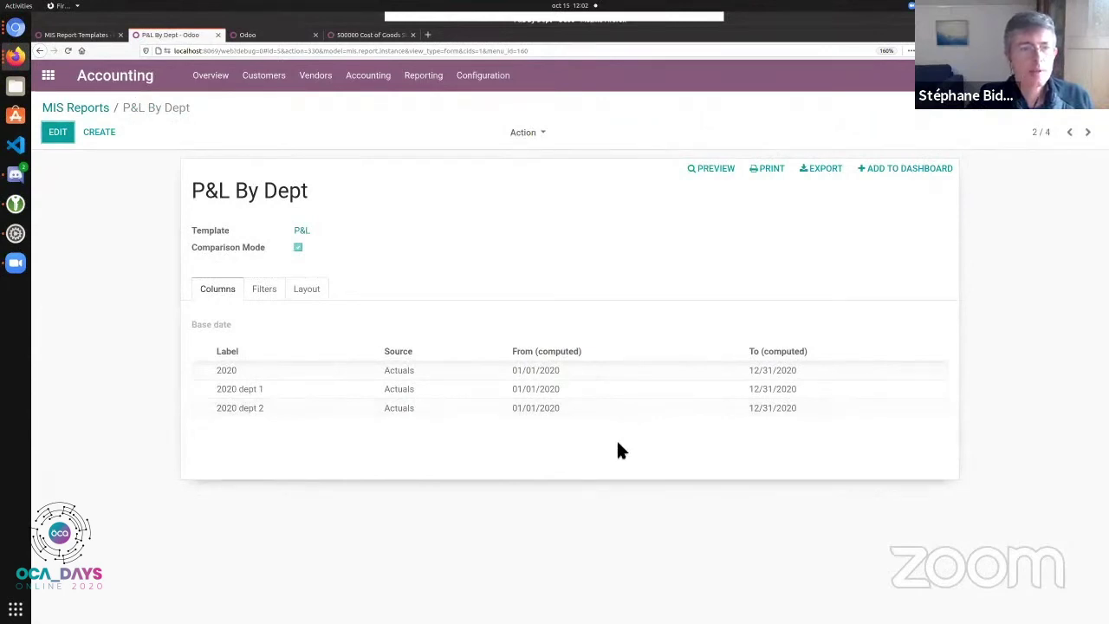
click(537, 409)
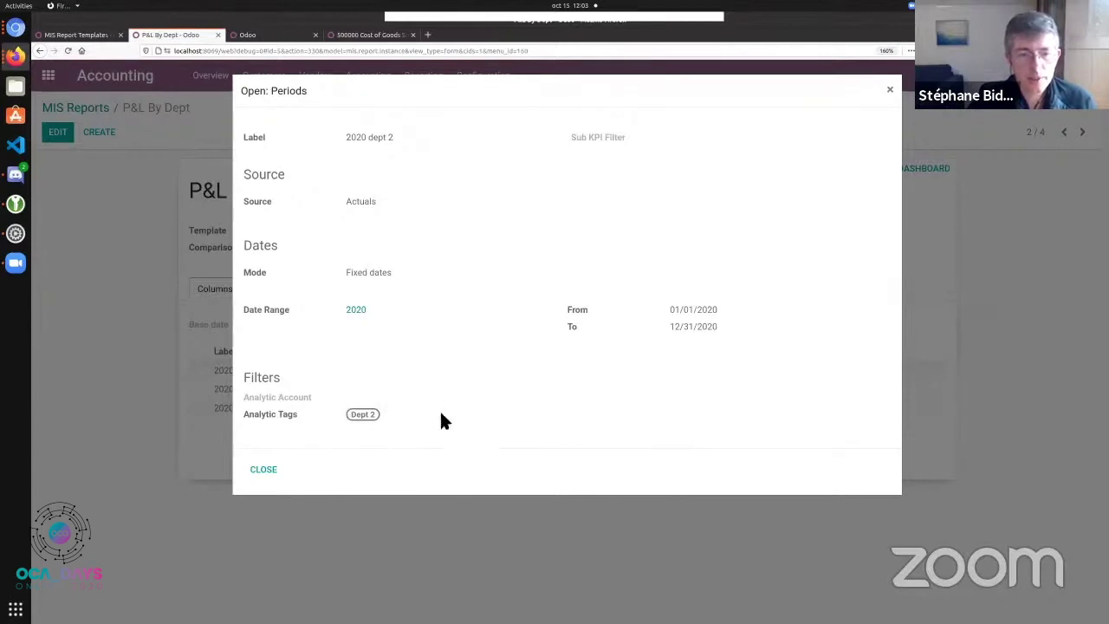
key(Escape)
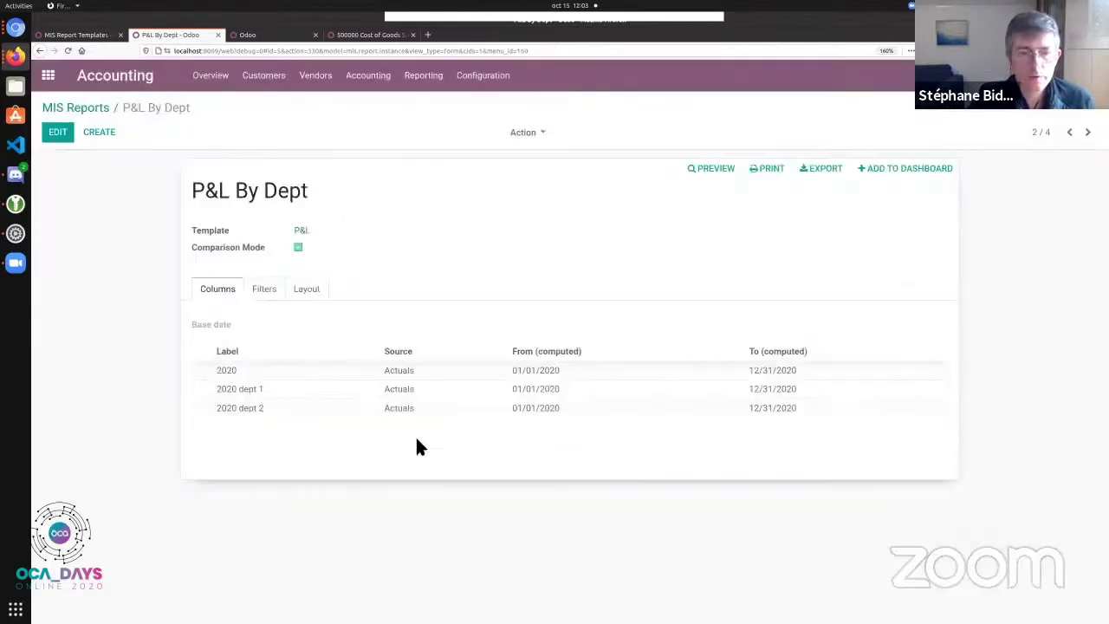
click(98, 111)
Step: Switch to the Google Slides presentation and advance past the analytic tag filtering slide to the Contributions welcome slide
key(alt+Tab)
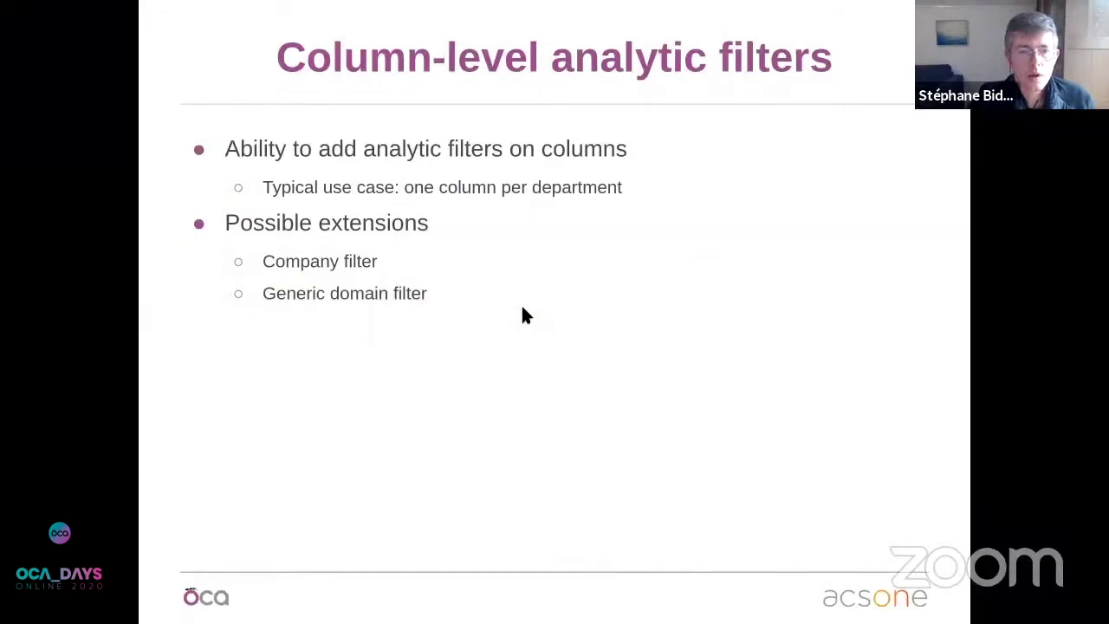
key(Right)
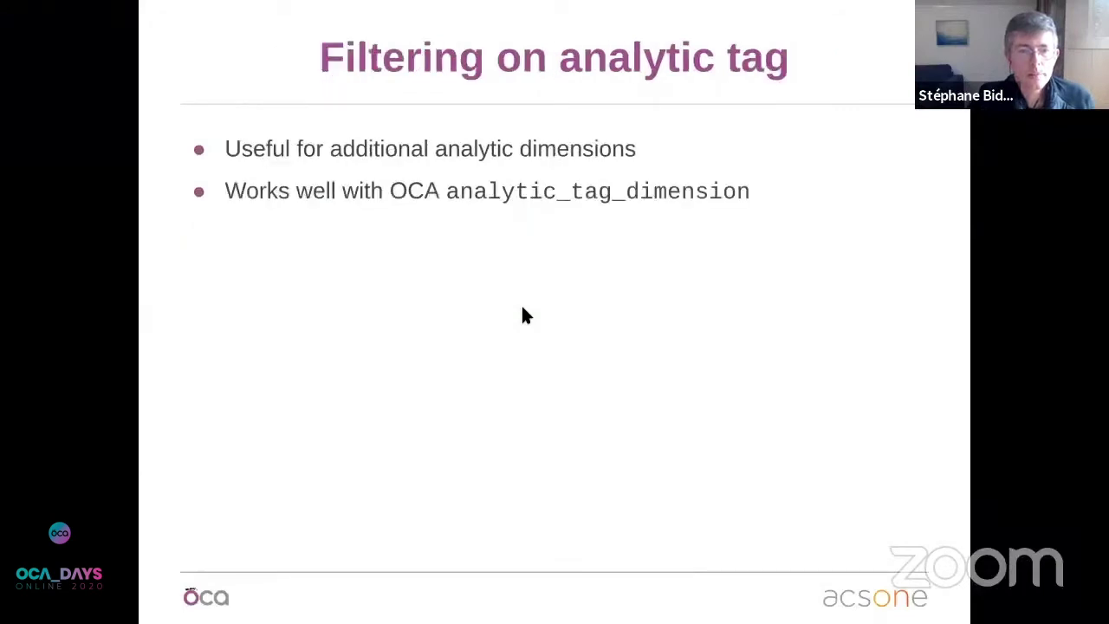
key(alt+Tab)
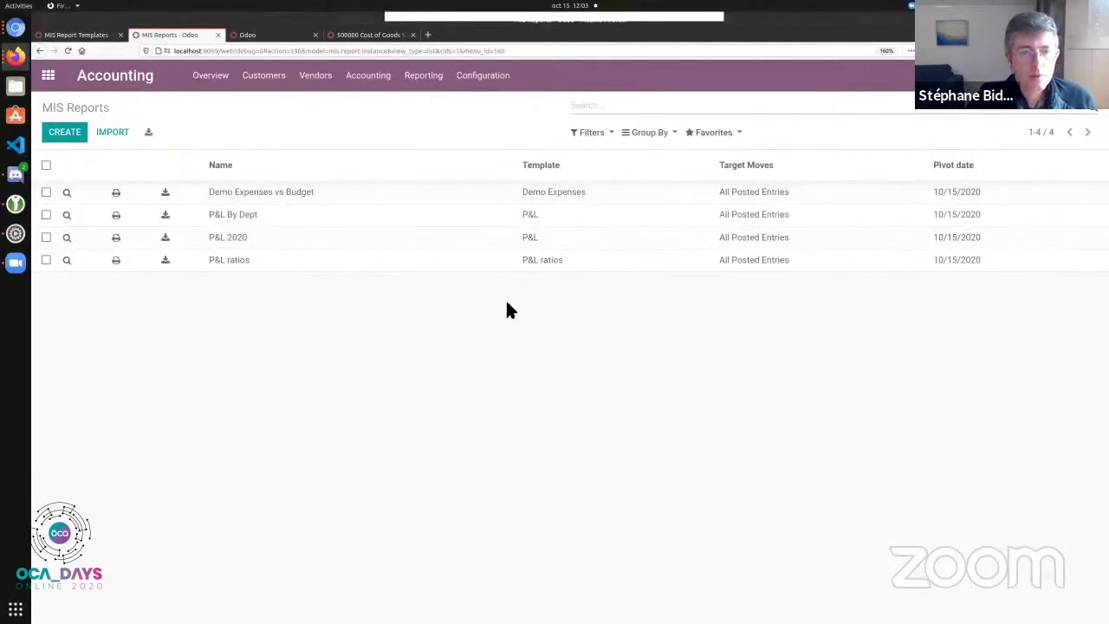
key(alt+Tab)
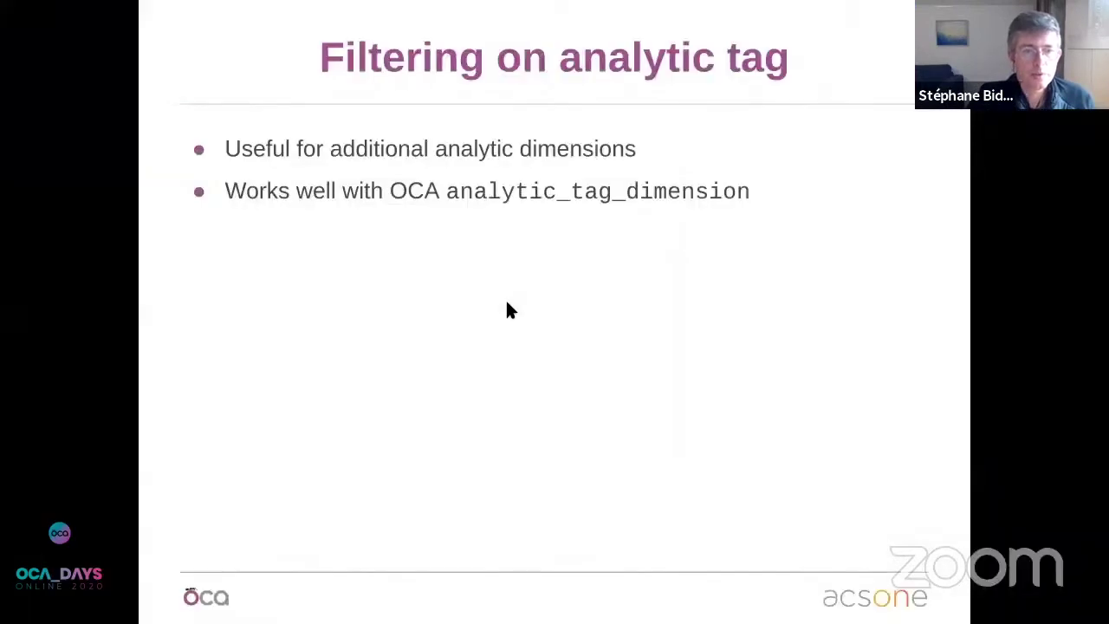
key(Right)
key(Left)
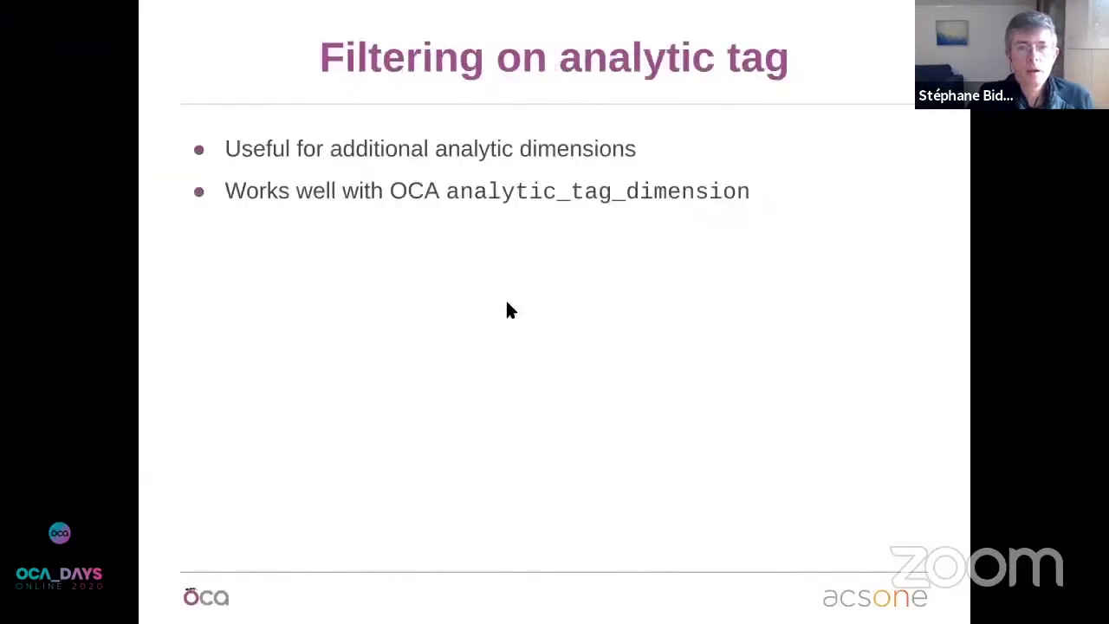
key(Right)
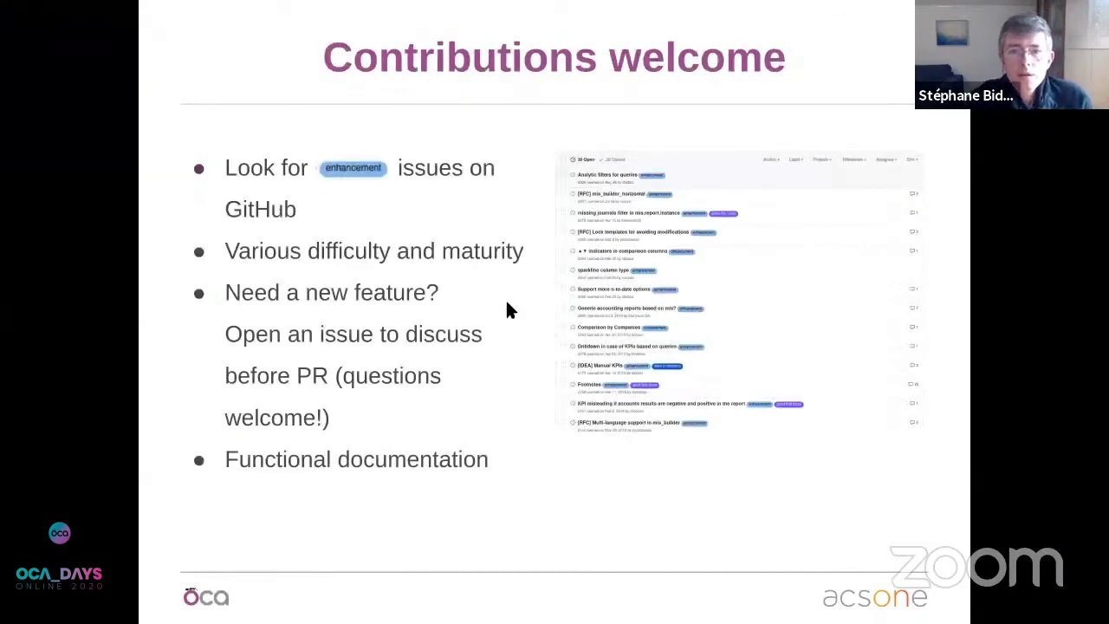
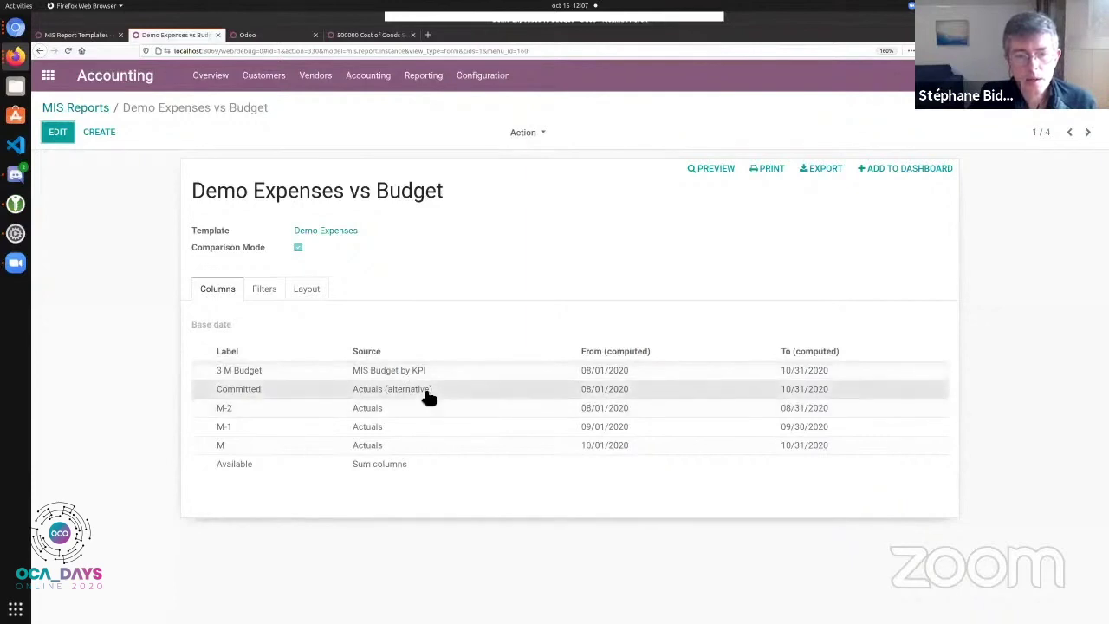
Step: View the Committed column's settings in the Demo Expenses vs Budget report and reopen them in edit mode
click(425, 396)
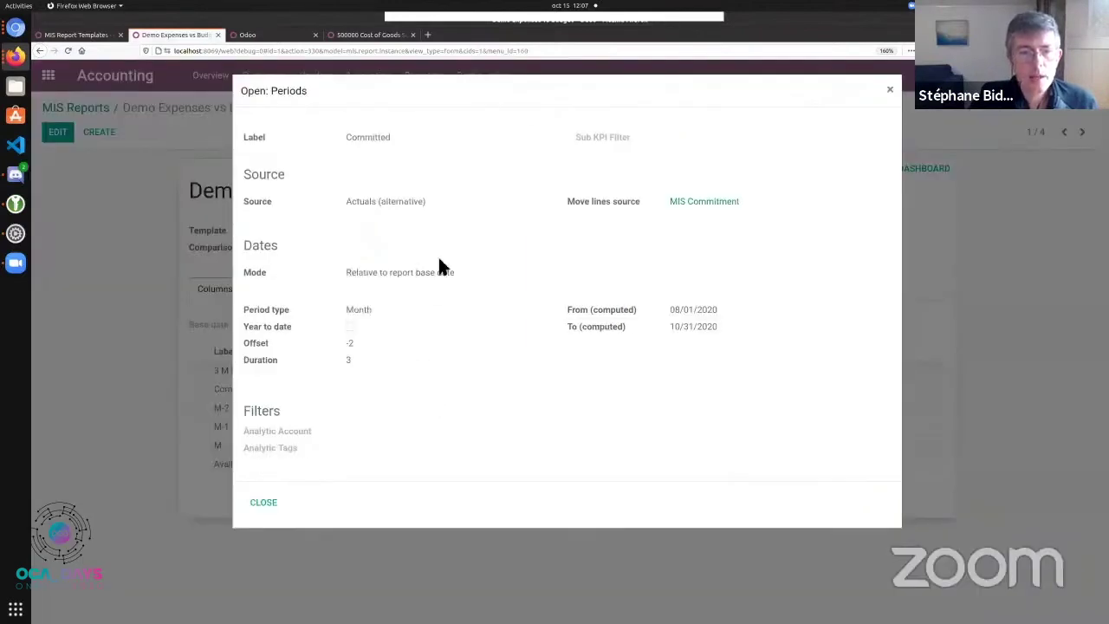
key(Escape)
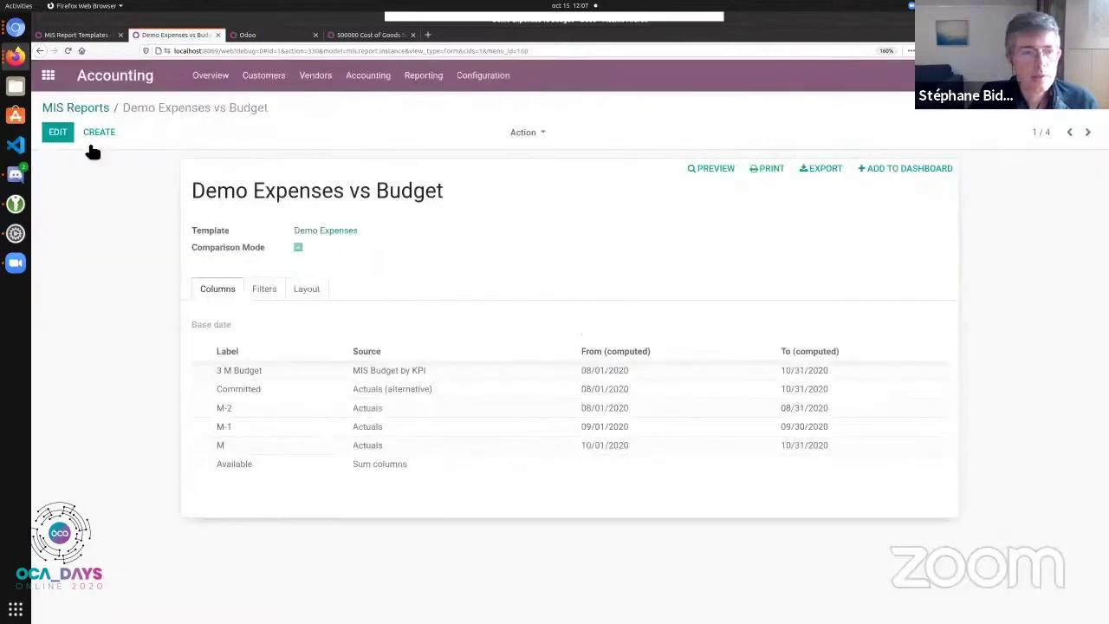
click(63, 137)
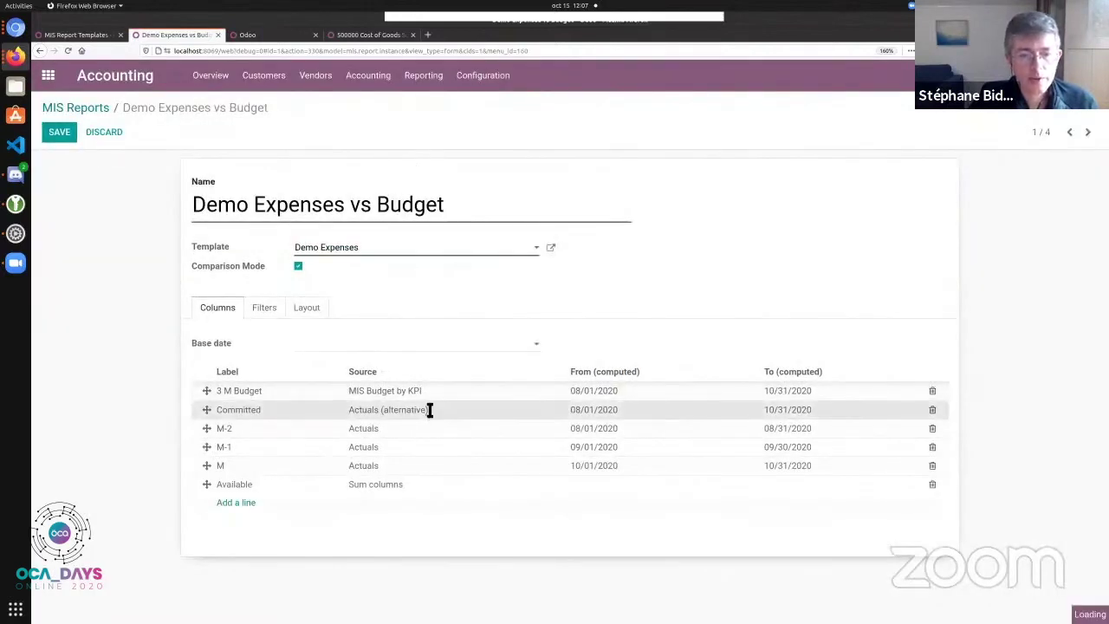
click(428, 408)
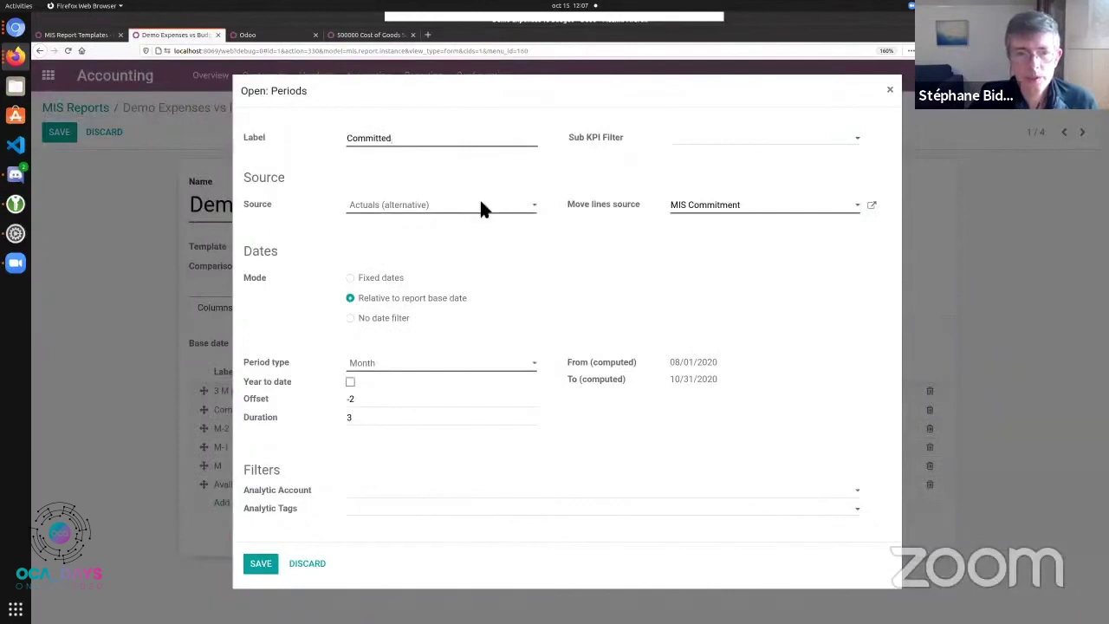
Step: Examine the Source and Move lines source options of the Committed column and close its settings without changes
click(482, 207)
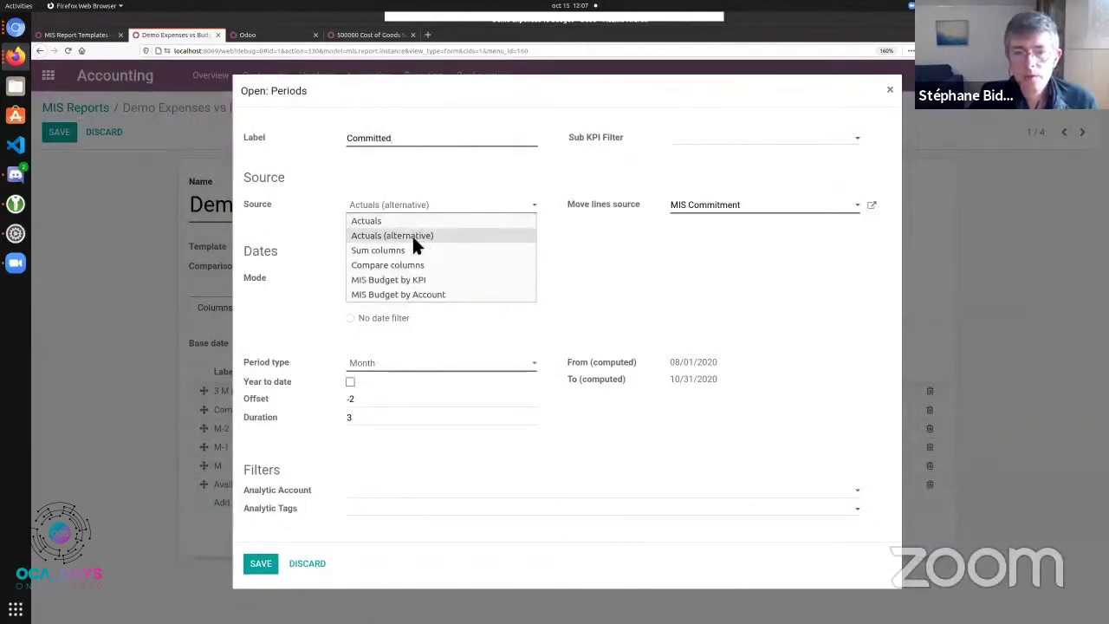
click(633, 240)
click(714, 211)
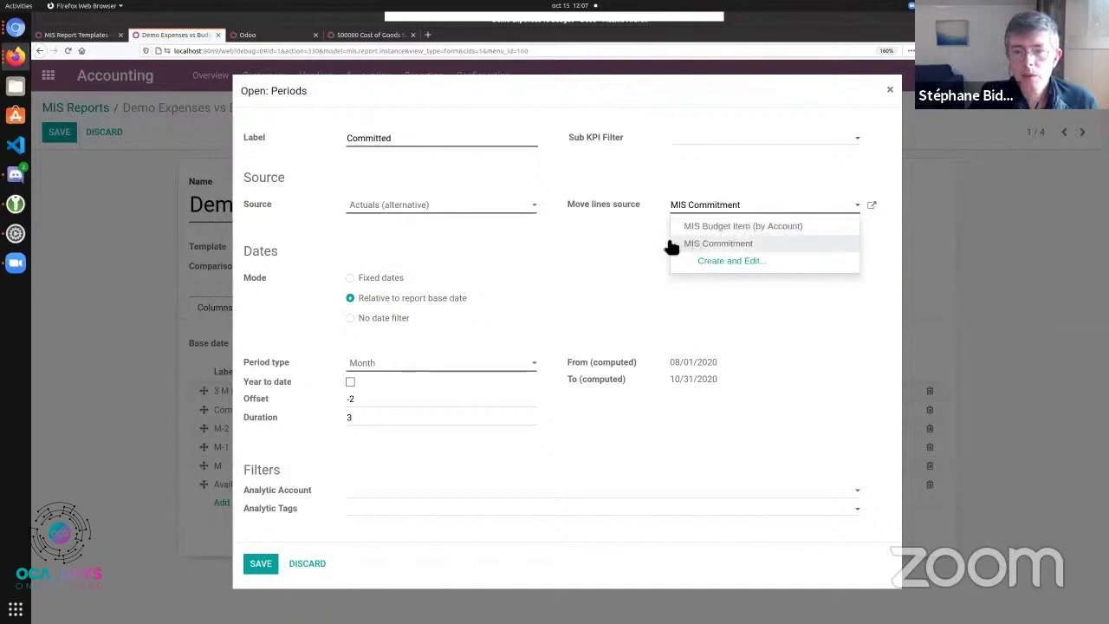
click(617, 234)
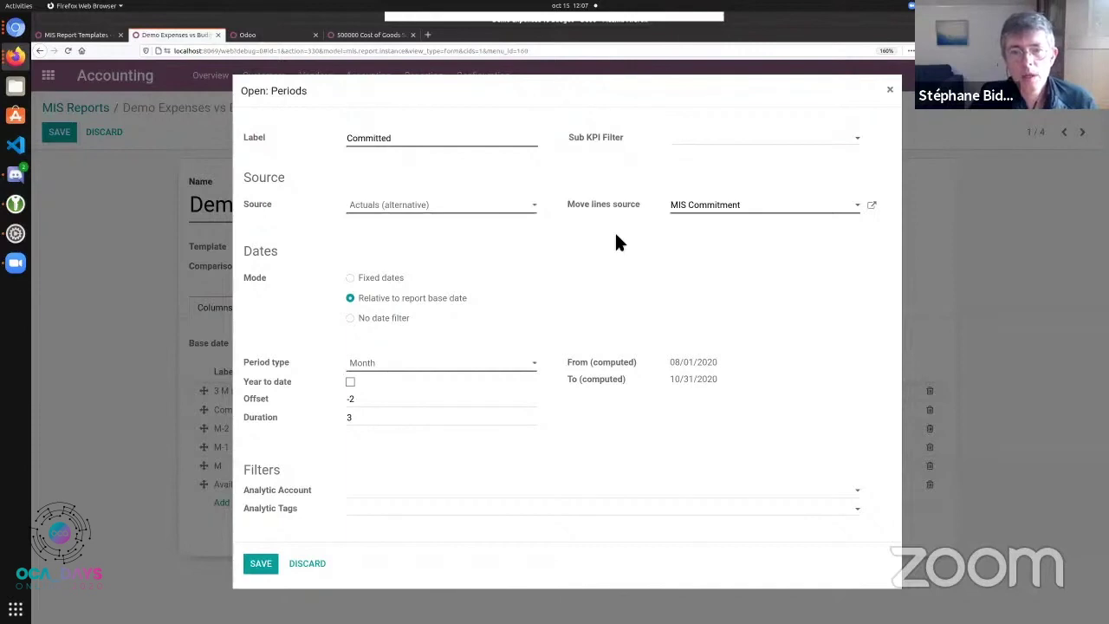
key(Escape)
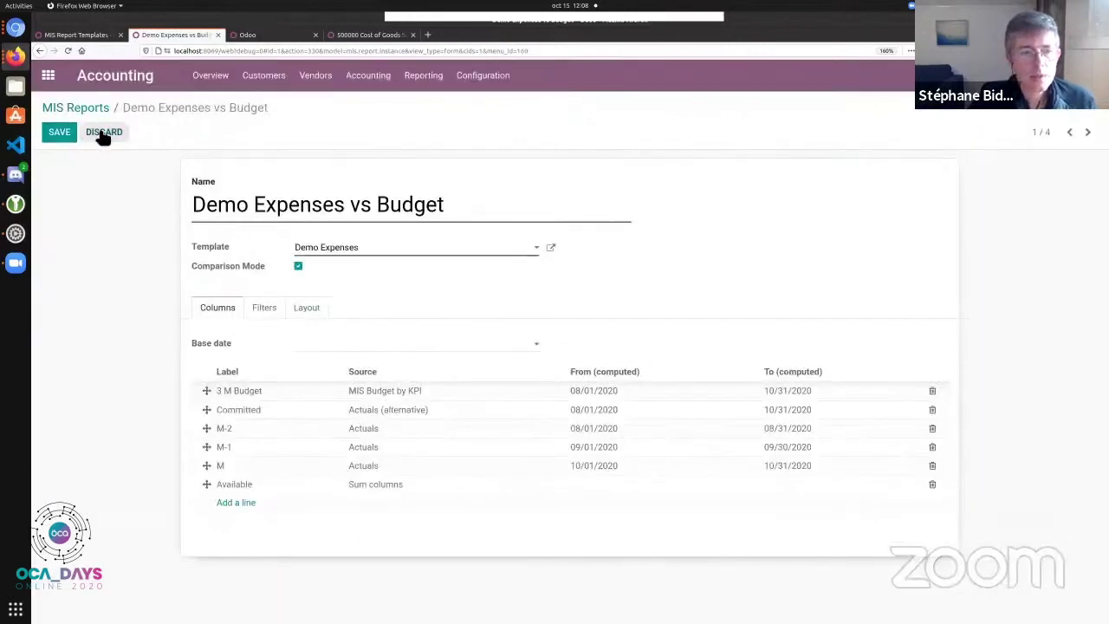
Step: Open the P&L MIS report template for editing and show its queries
click(484, 78)
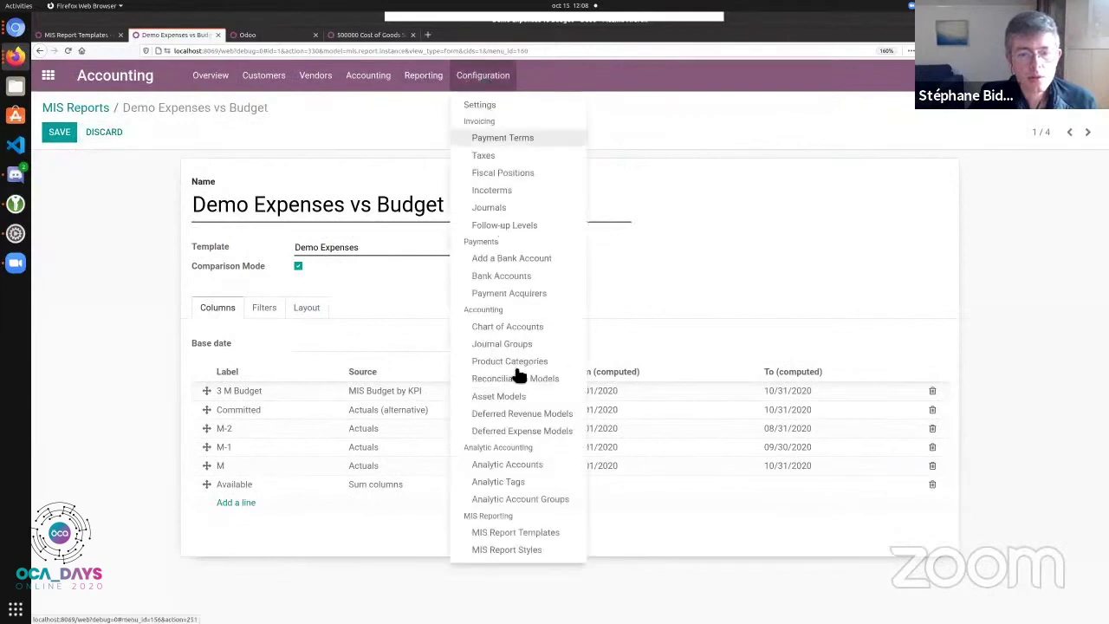
click(548, 534)
click(87, 214)
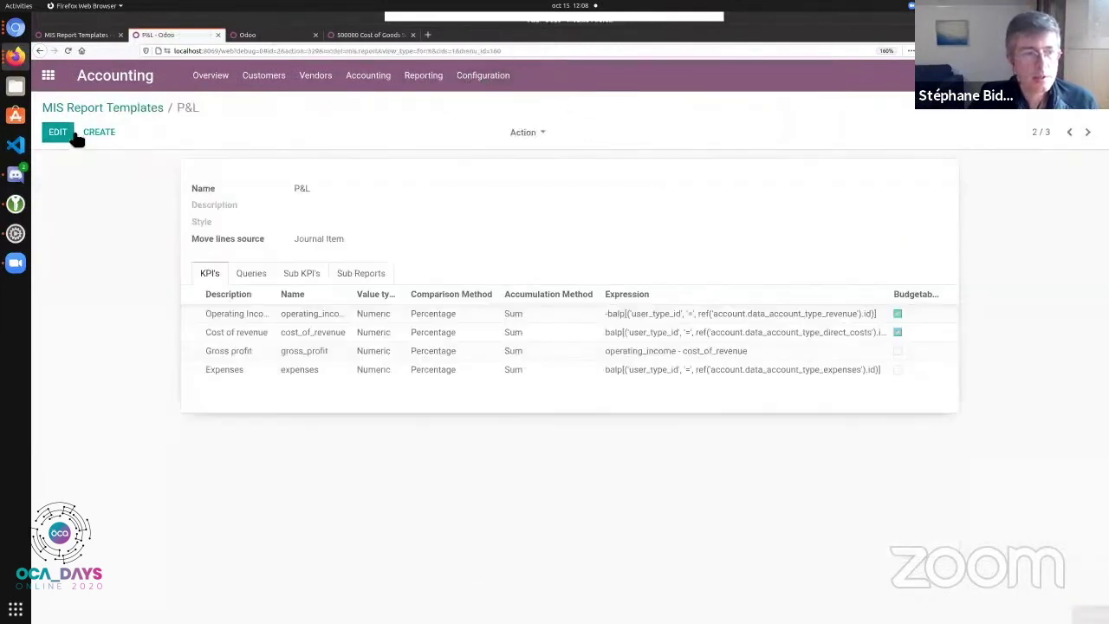
click(57, 131)
click(253, 284)
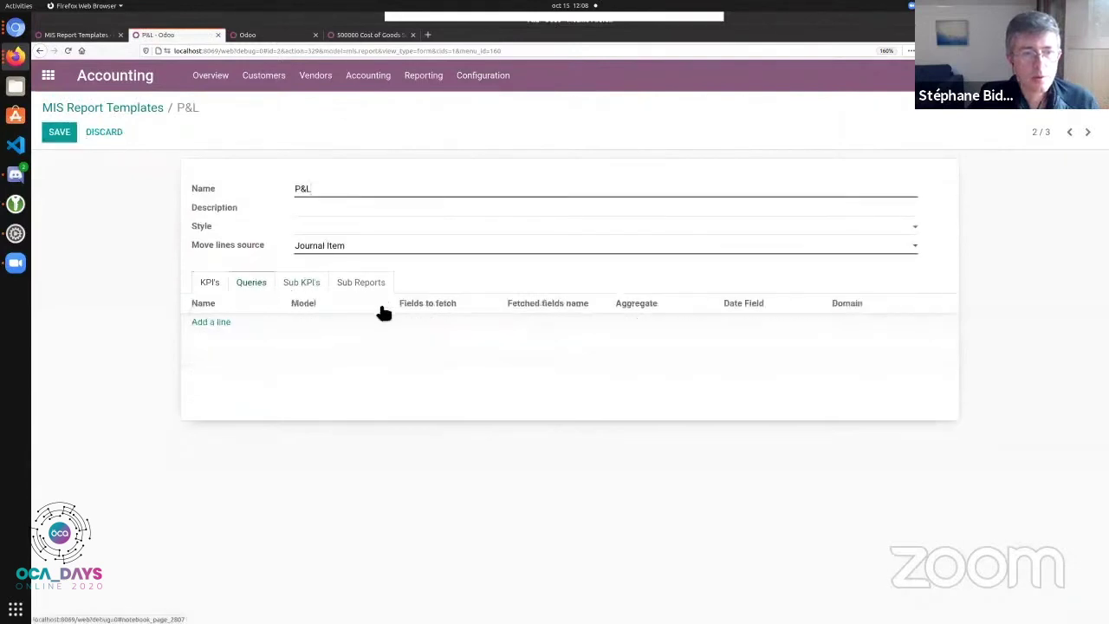
Step: Try to add a query line to the P&L template, searching for its model with "hr" and "timeh"
click(222, 321)
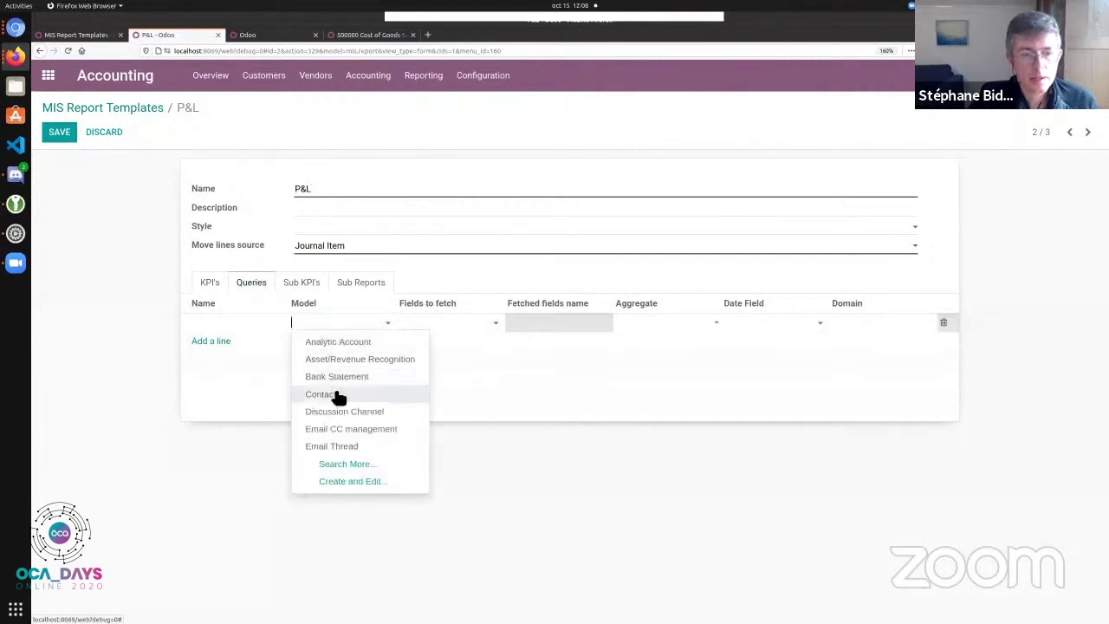
click(265, 326)
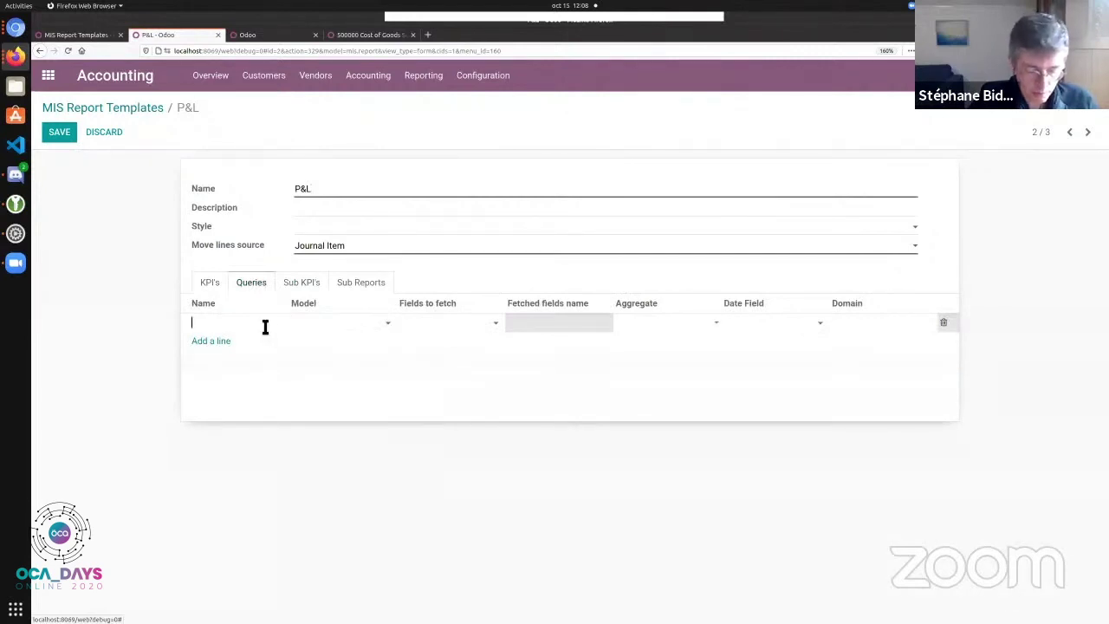
text(hour)
key(shift+Tab)
text(s)
click(312, 324)
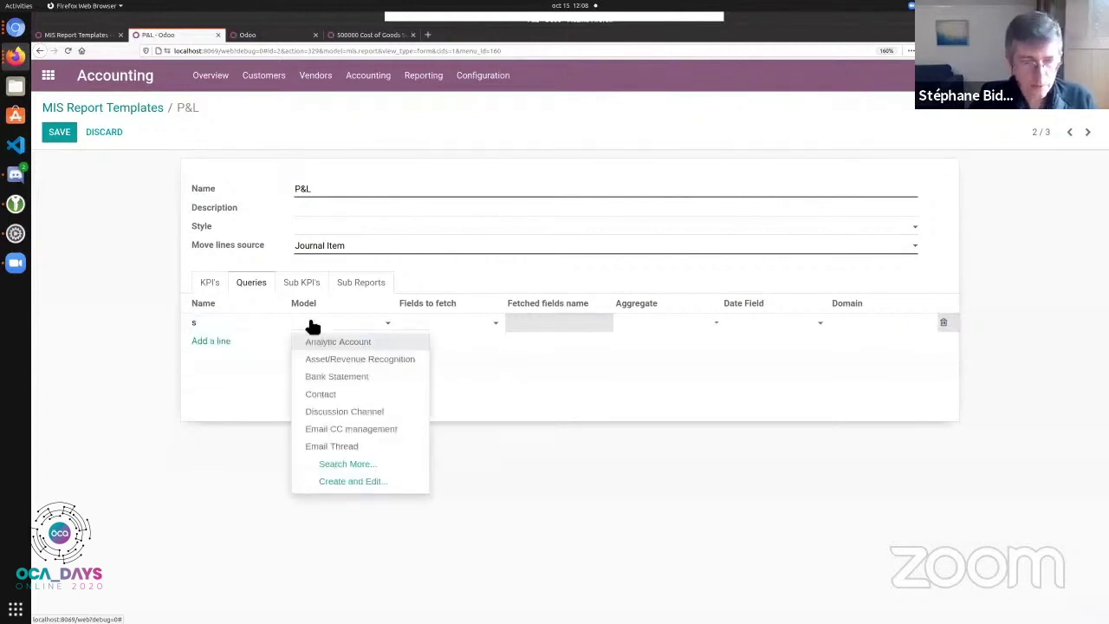
text(hr)
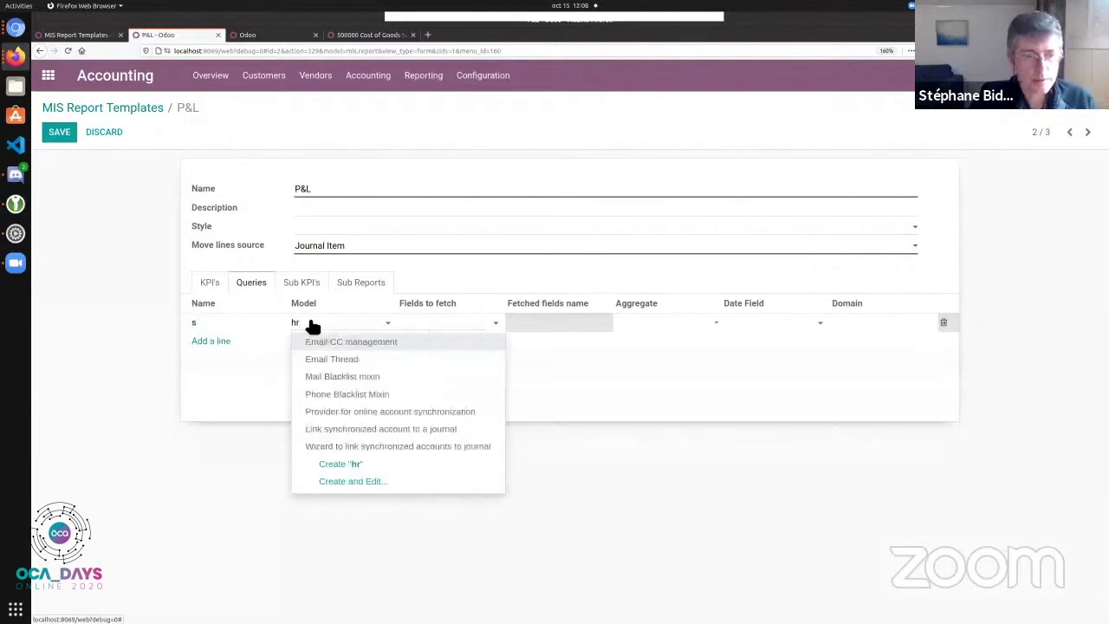
key(ctrl+a)
text(timeh)
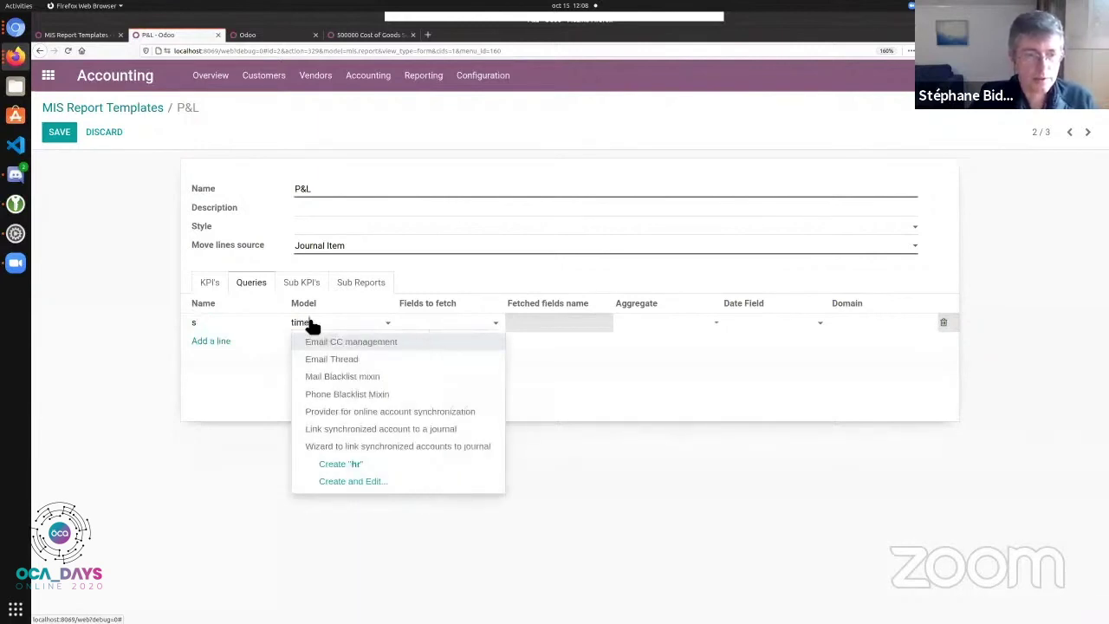
key(ctrl+a)
key(BackSpace)
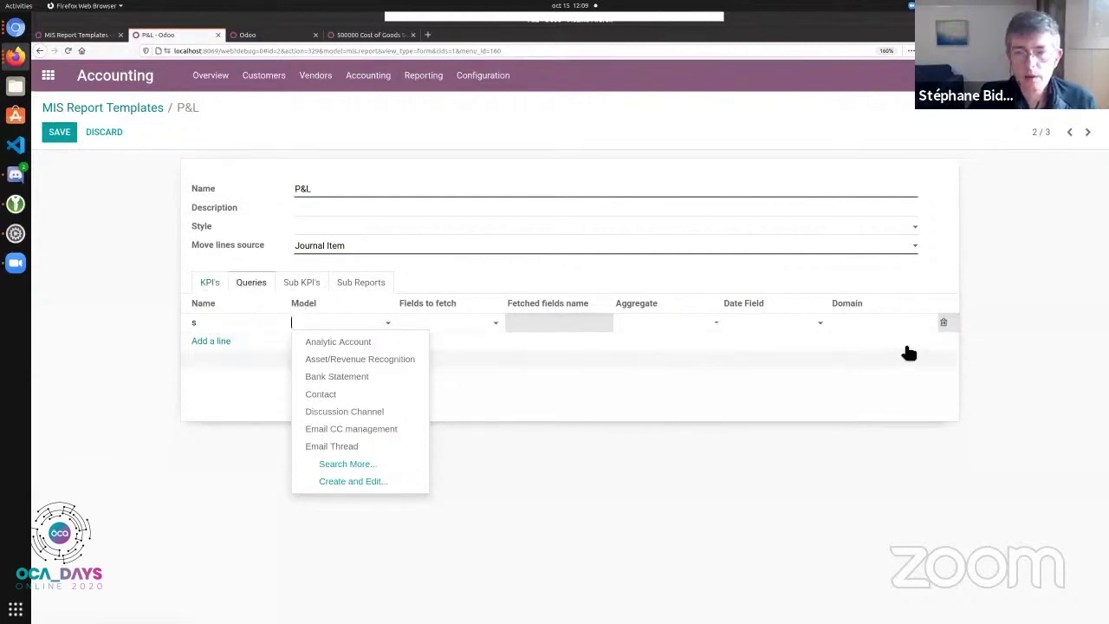
Step: Delete the draft query line and discard the changes to the P&L template
click(943, 324)
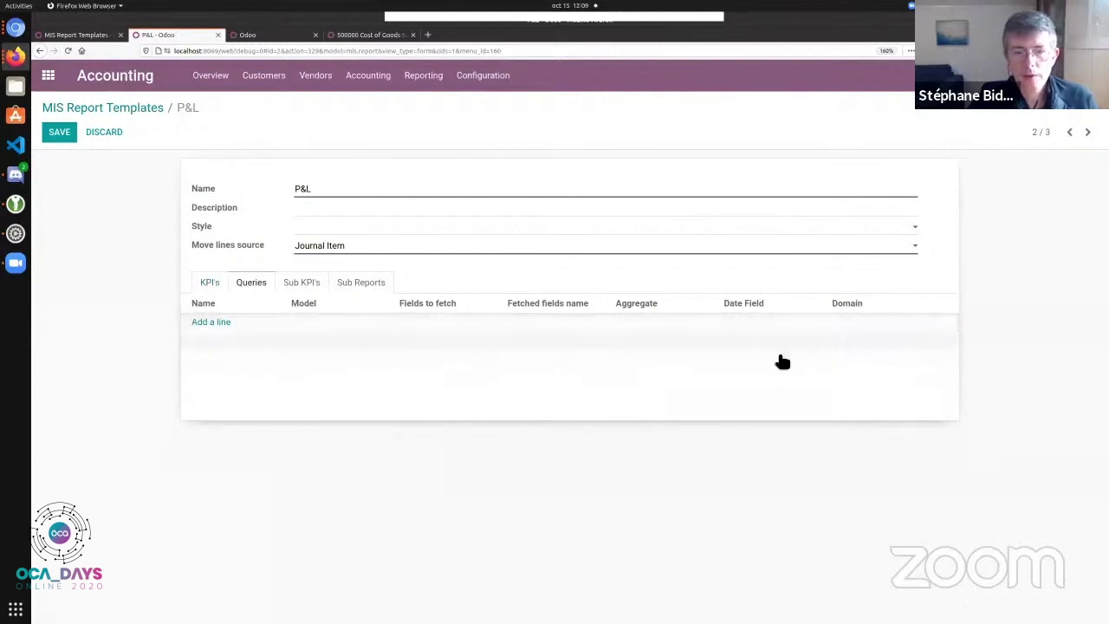
click(128, 138)
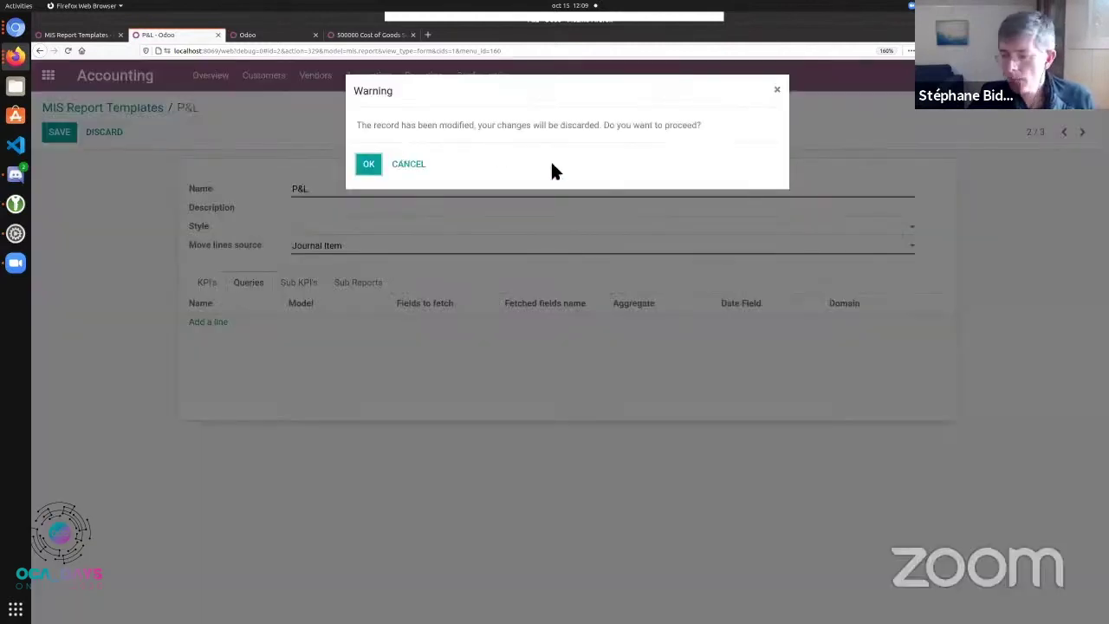
click(381, 172)
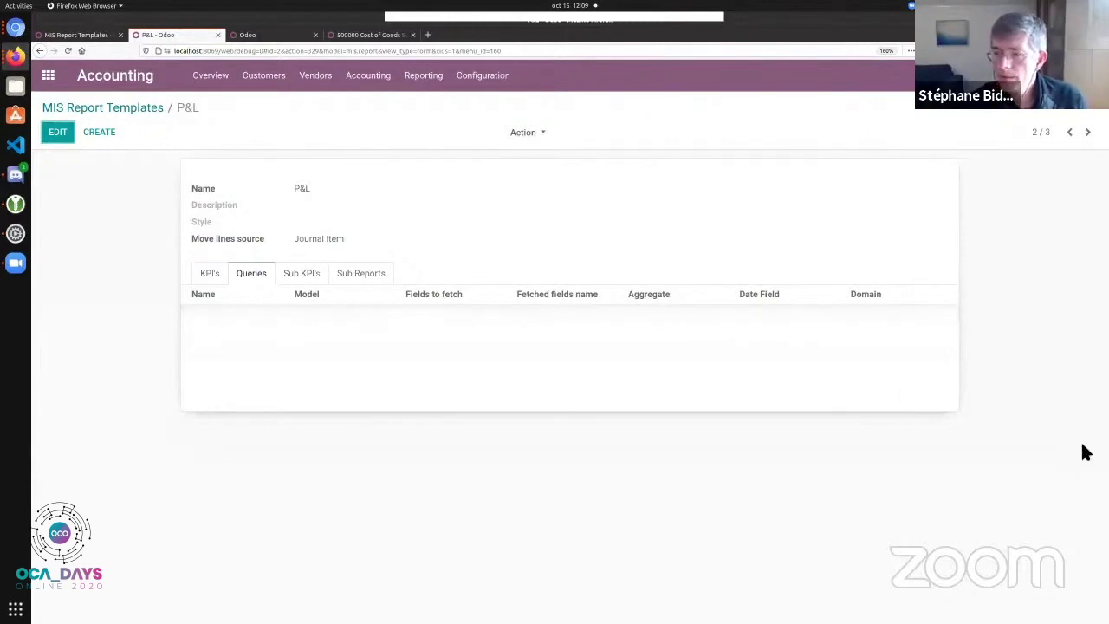
Step: Look through the open windows and return to the browser window showing the P&L report template
key(alt+Tab)
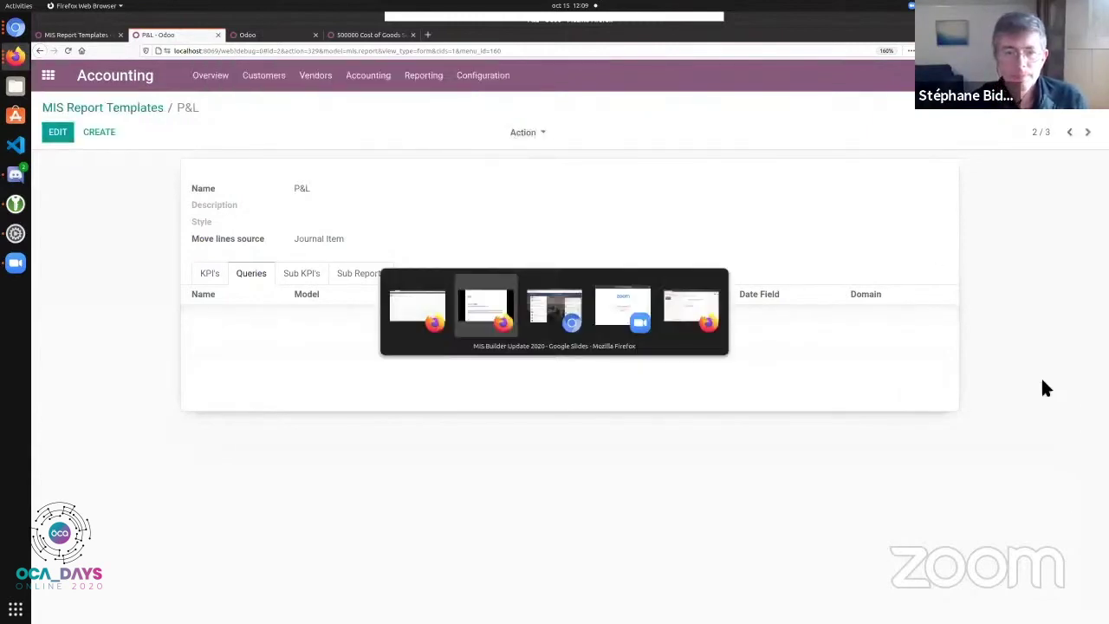
key(alt+Tab)
key(alt+Tab)
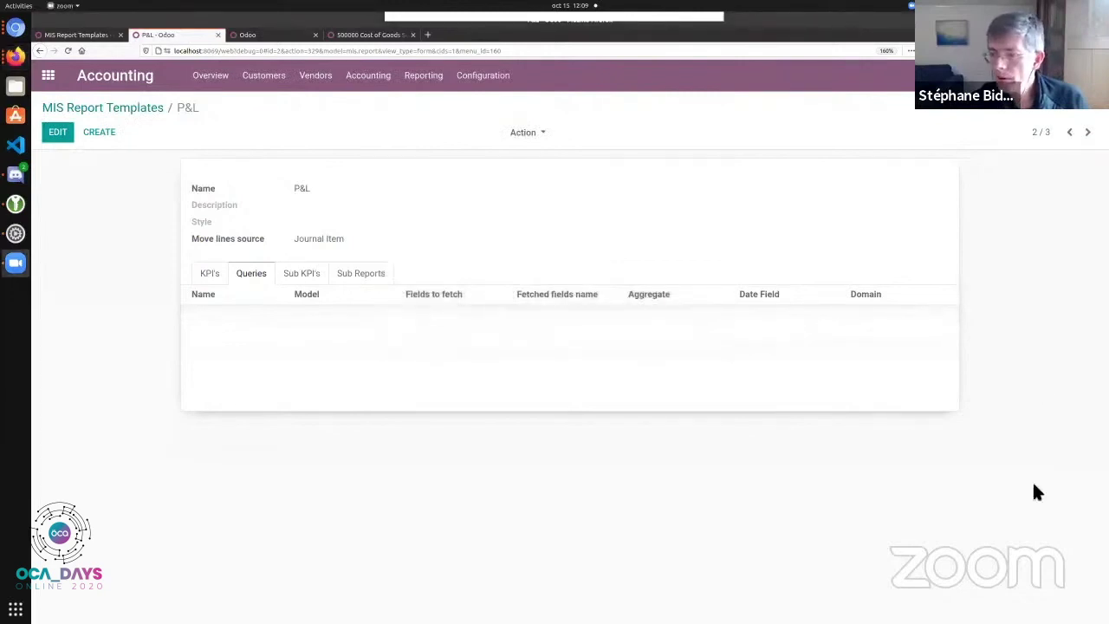
key(alt+Tab)
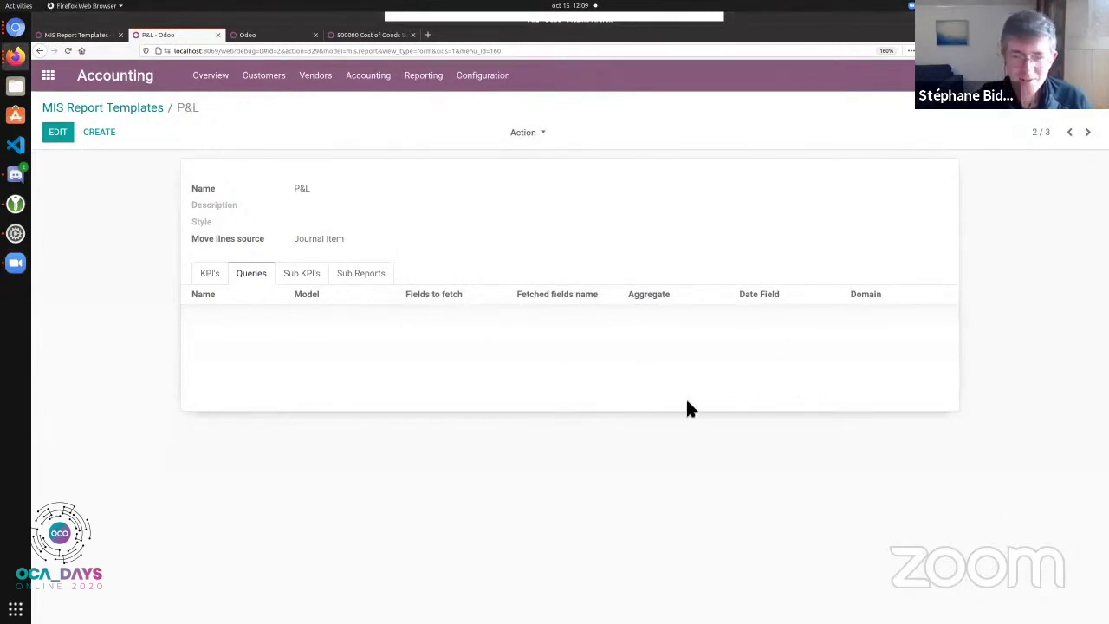
key(super)
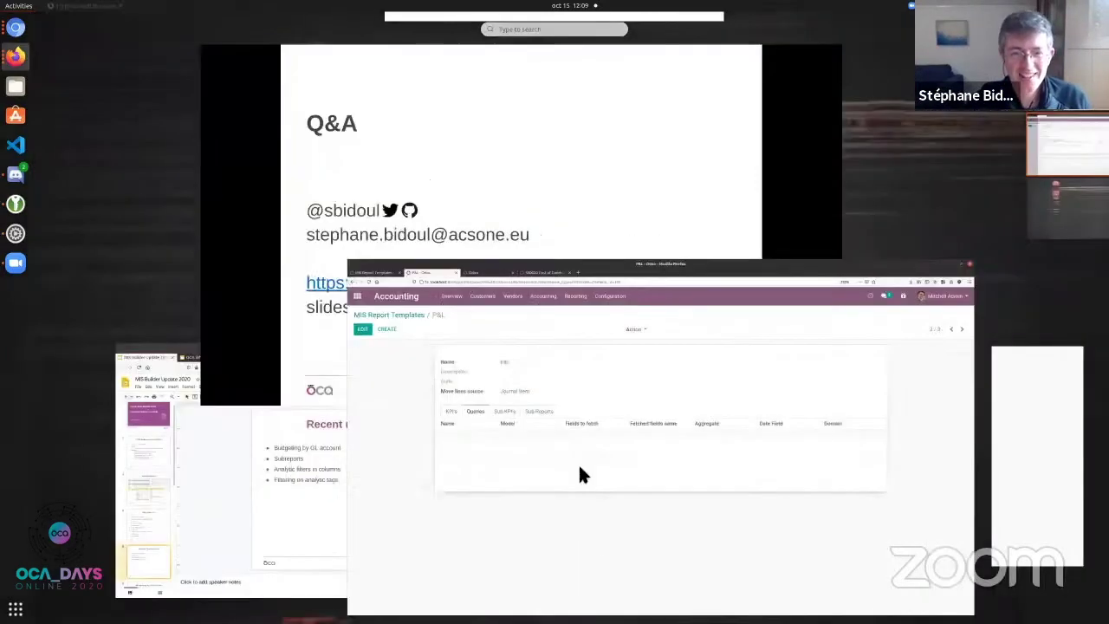
click(582, 475)
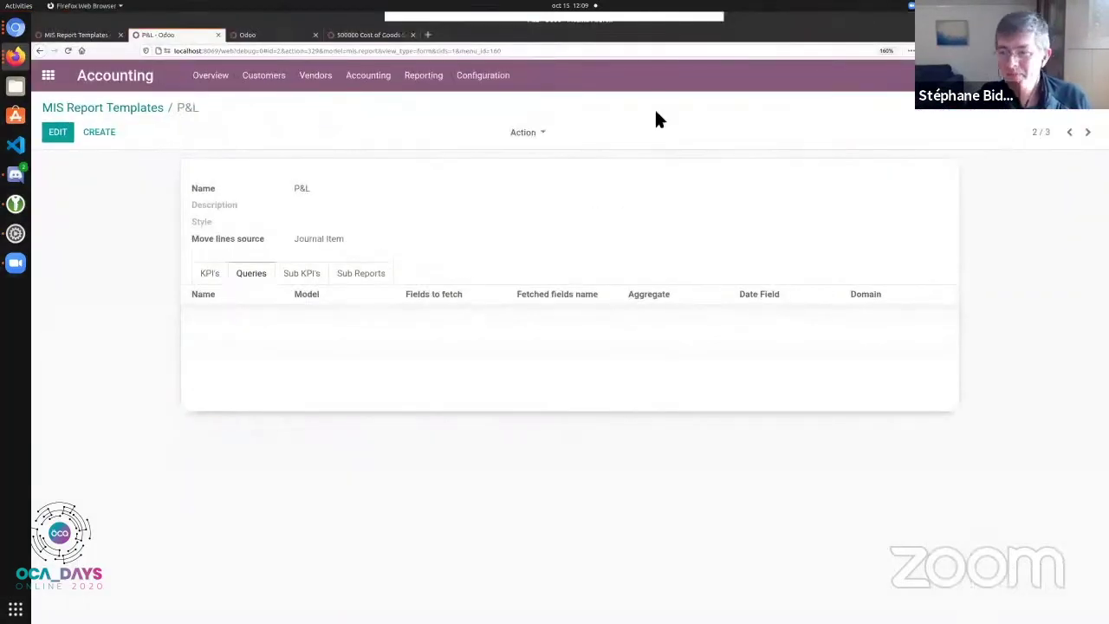
Step: Switch to the Discord window showing the staff channel on the other workspace
click(16, 28)
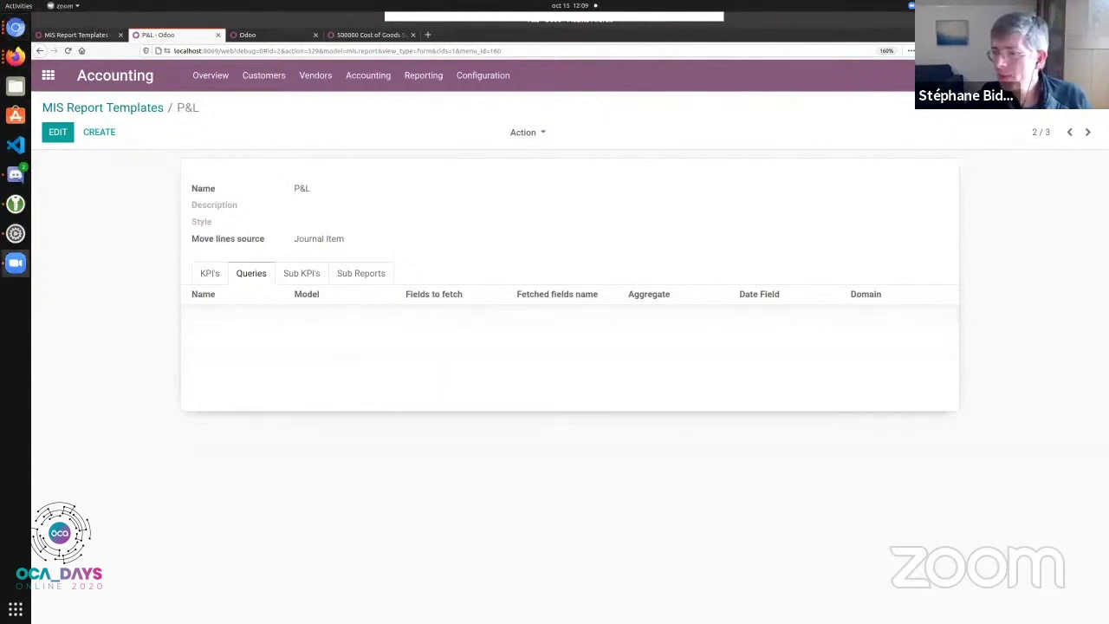
key(super)
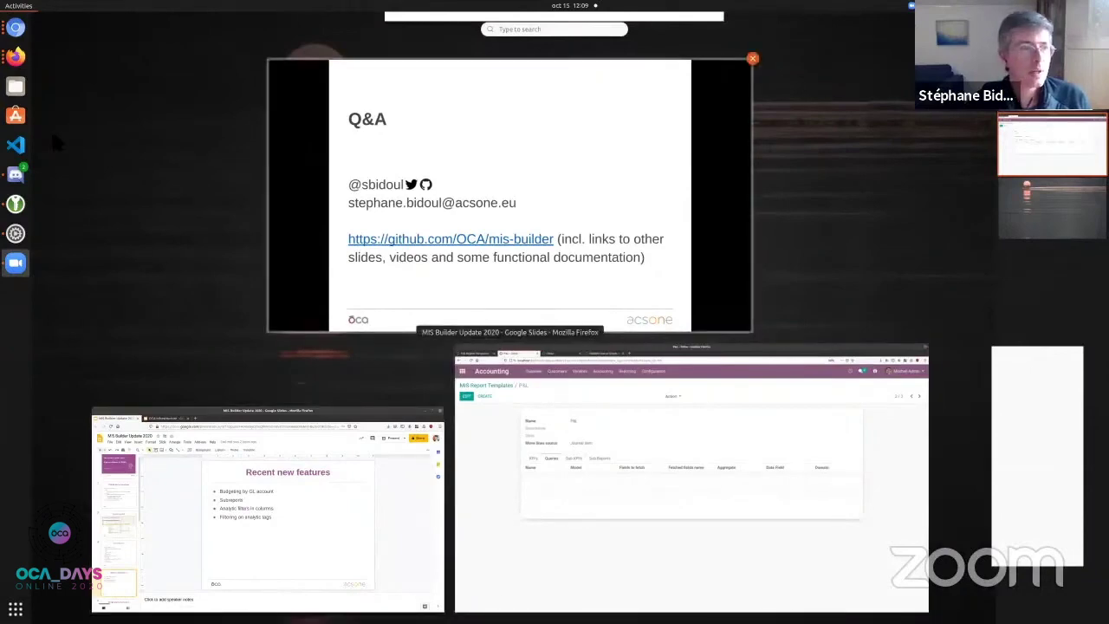
click(757, 232)
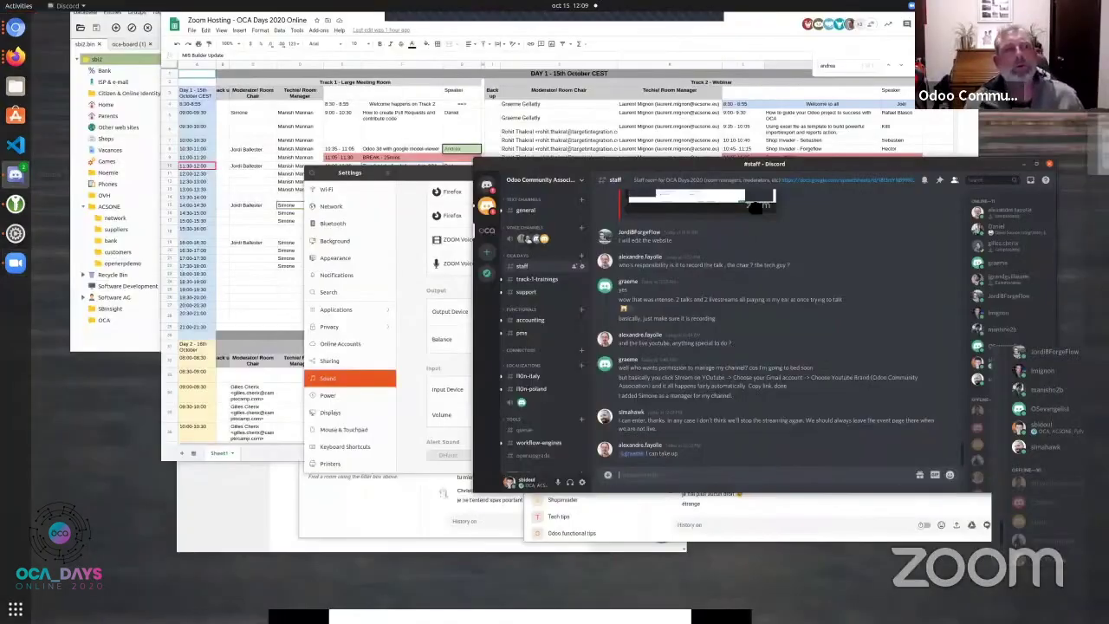
Step: Bring the P&L report template's browser window back into view and switch to Discord again
key(super)
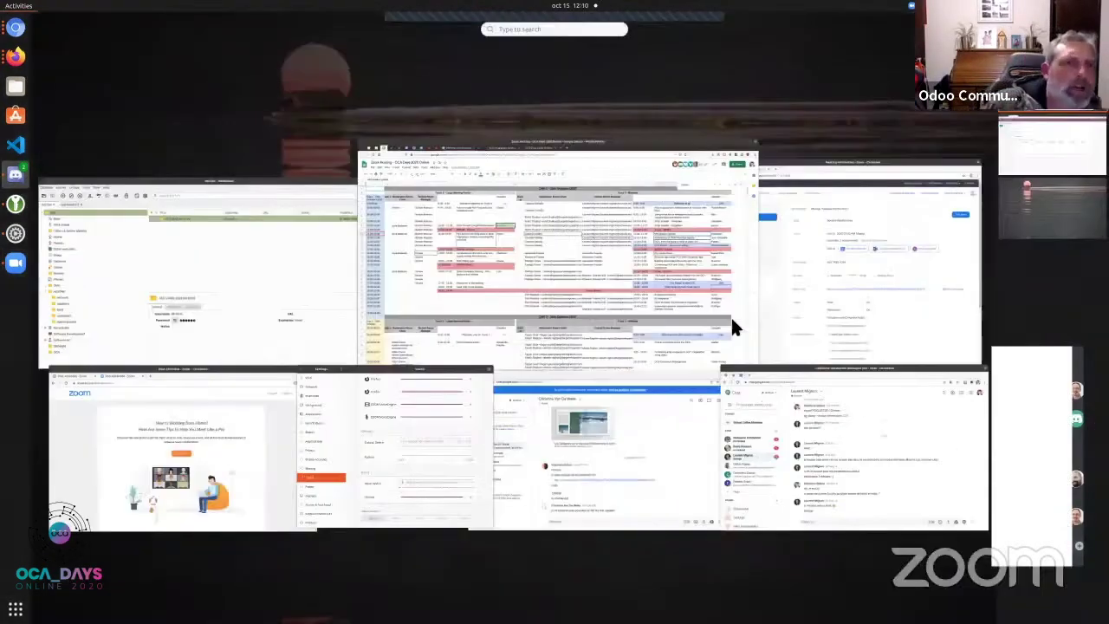
scroll(706, 450, down, 1)
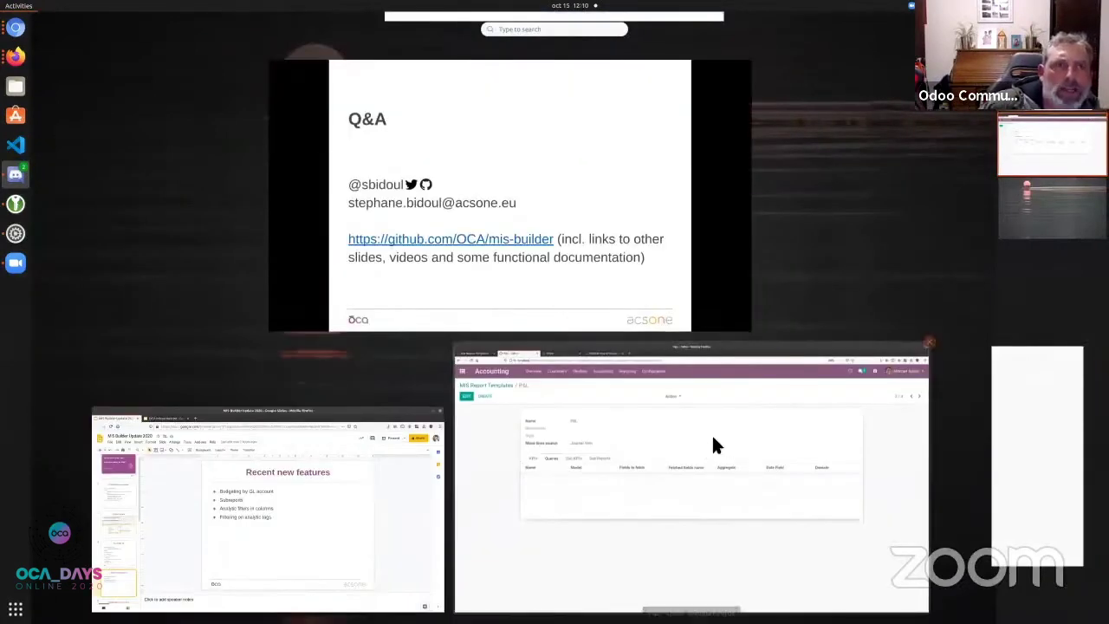
click(704, 448)
click(16, 174)
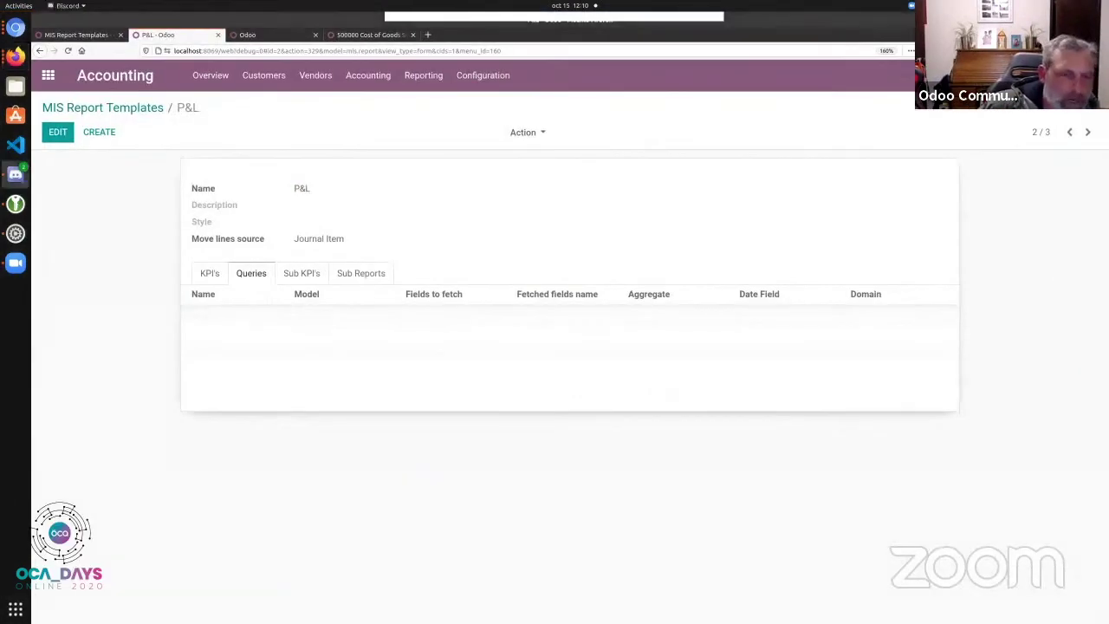